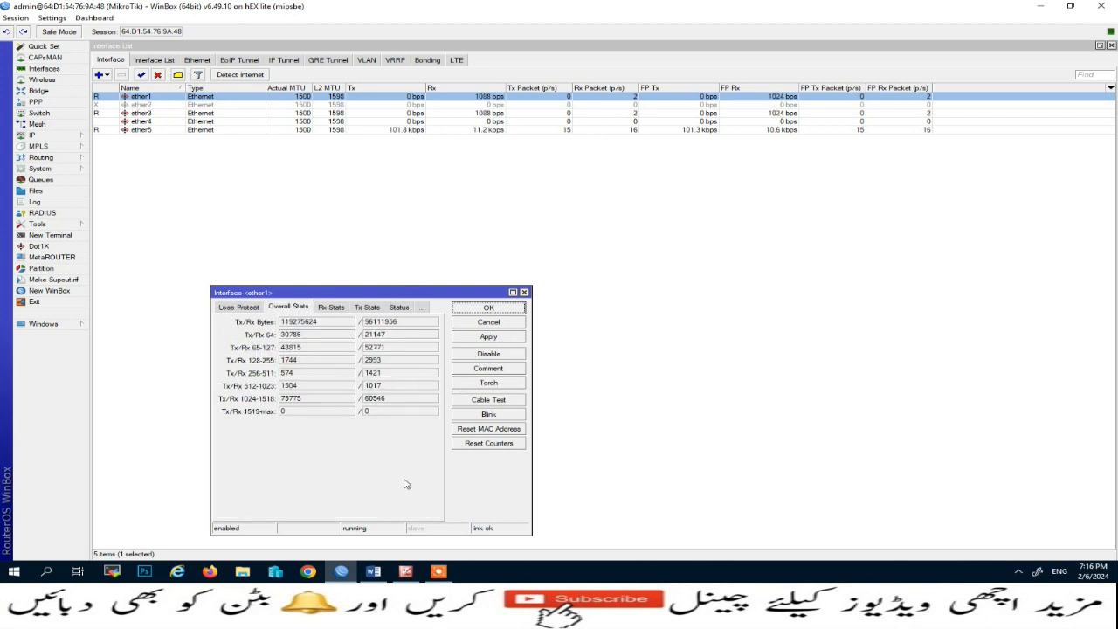
View the load-balancing diagram in Picture Manager, return to WinBox and set the ether1 interface's comment to WAN-PTCL.
click(405, 571)
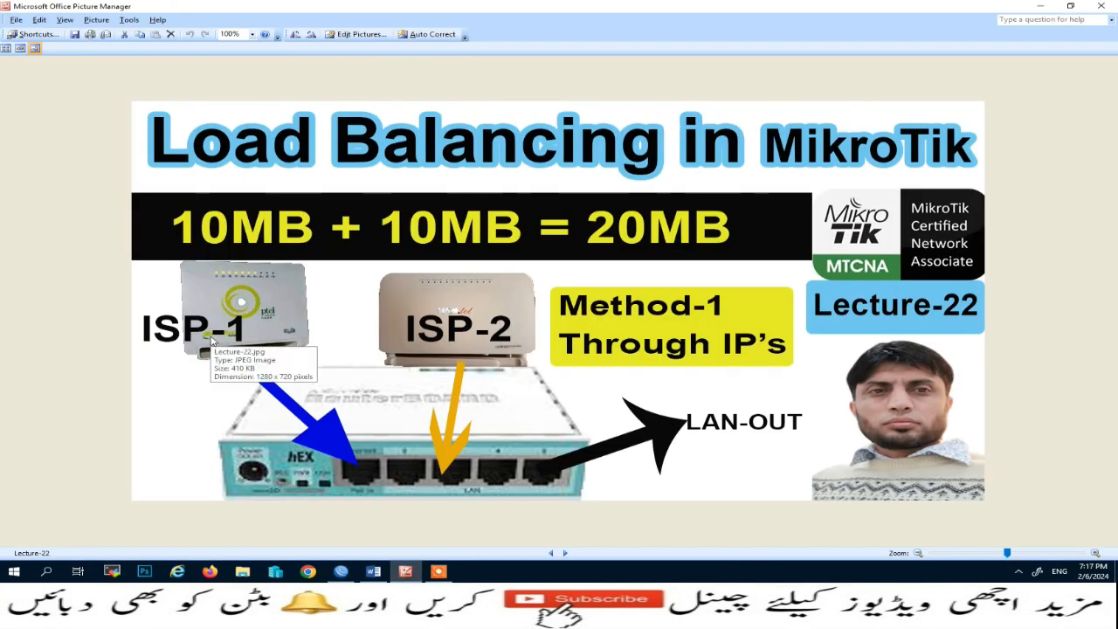
click(341, 571)
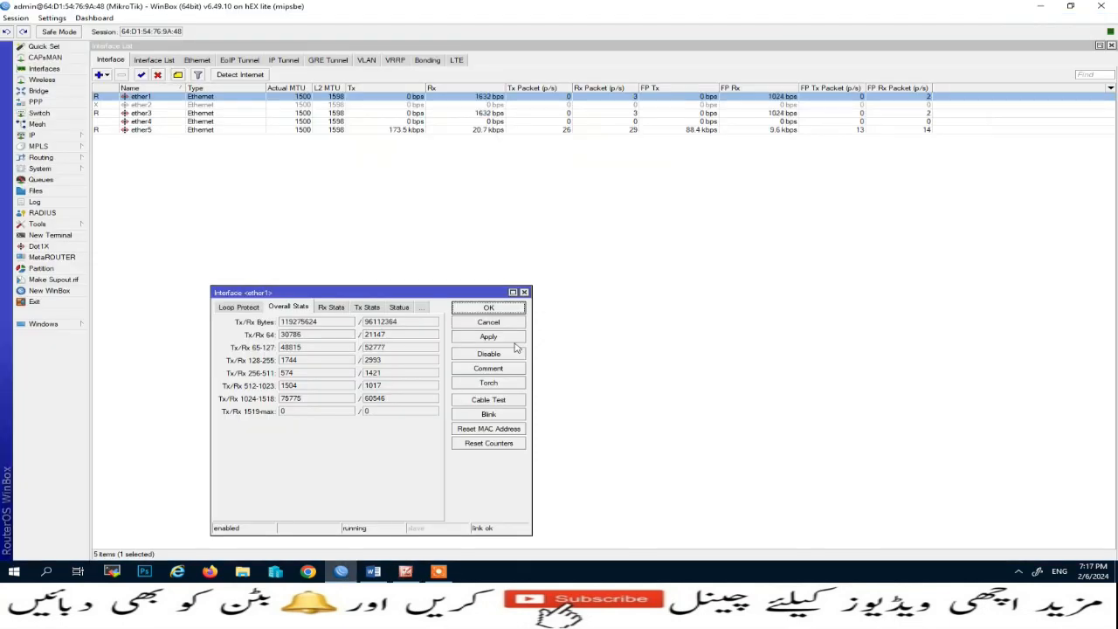
click(488, 369)
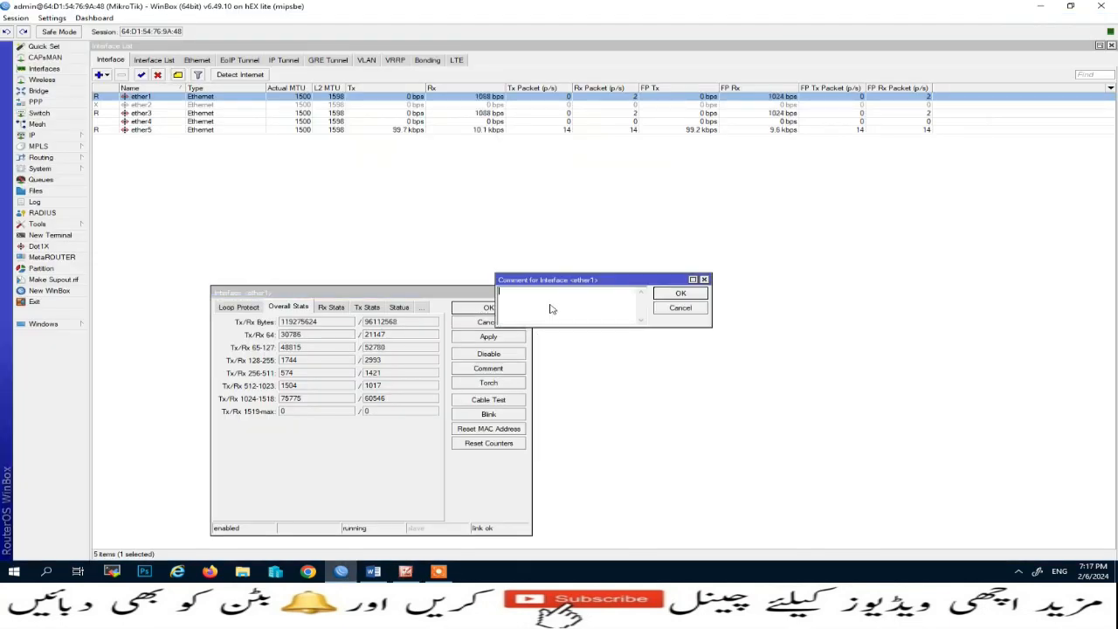
text(WAN-)
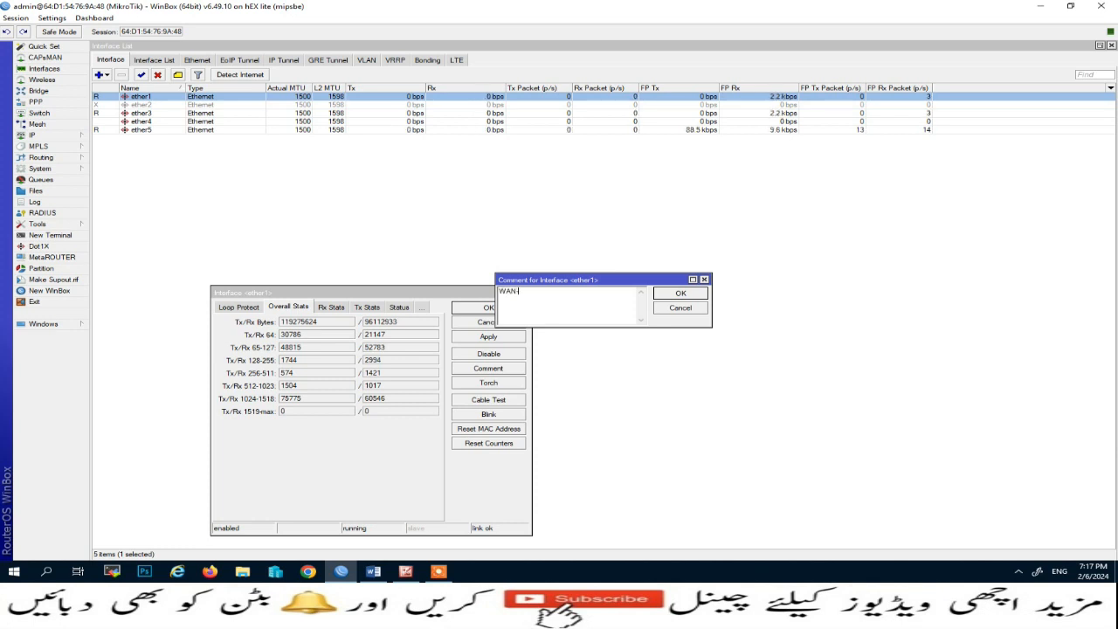
text(PTCL)
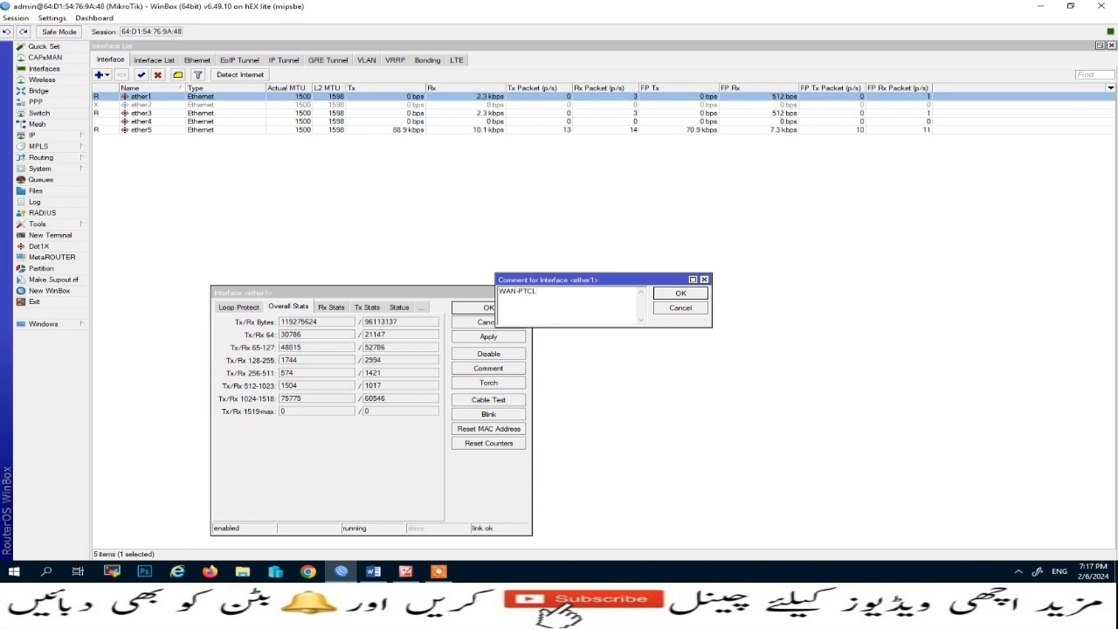
click(681, 294)
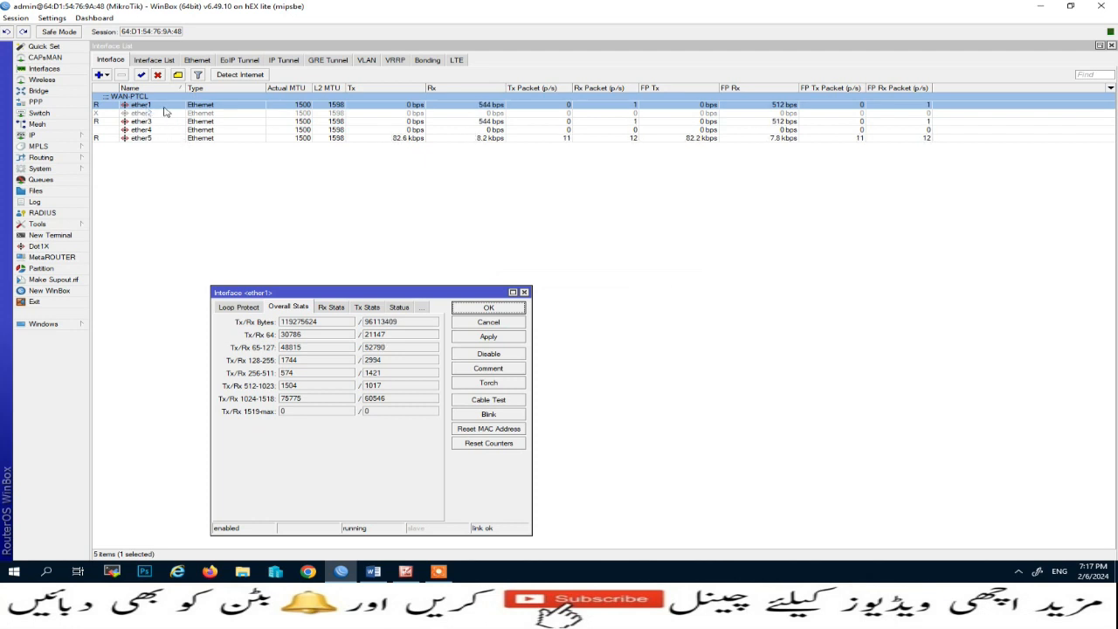
click(482, 307)
Set the comment of the ether3 interface to WAN-Nayatel and save the interface settings.
double_click(155, 124)
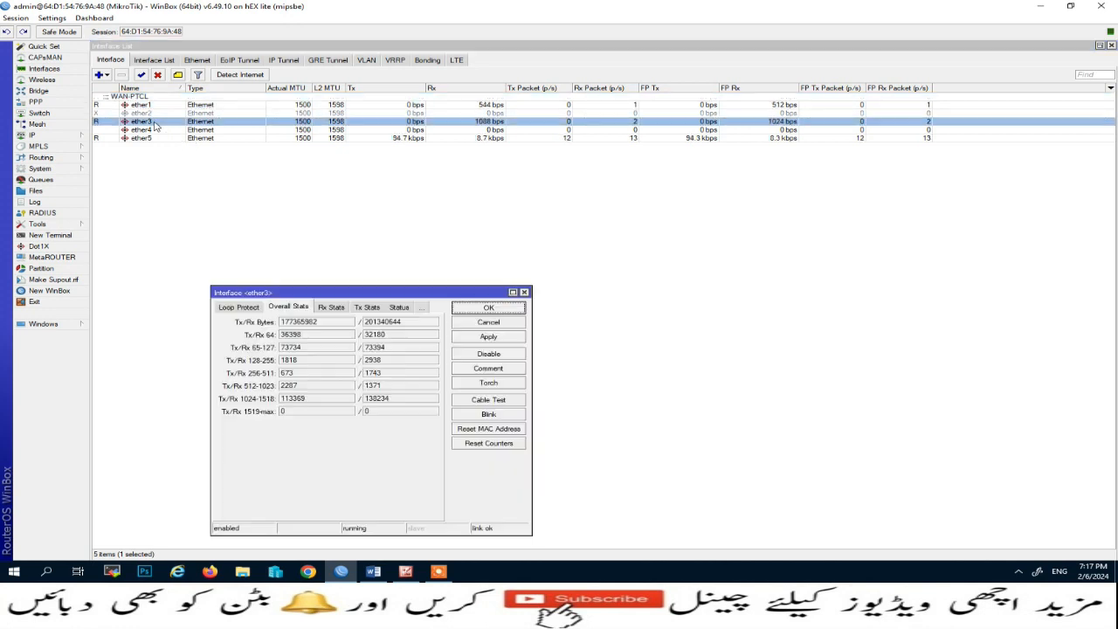
click(487, 369)
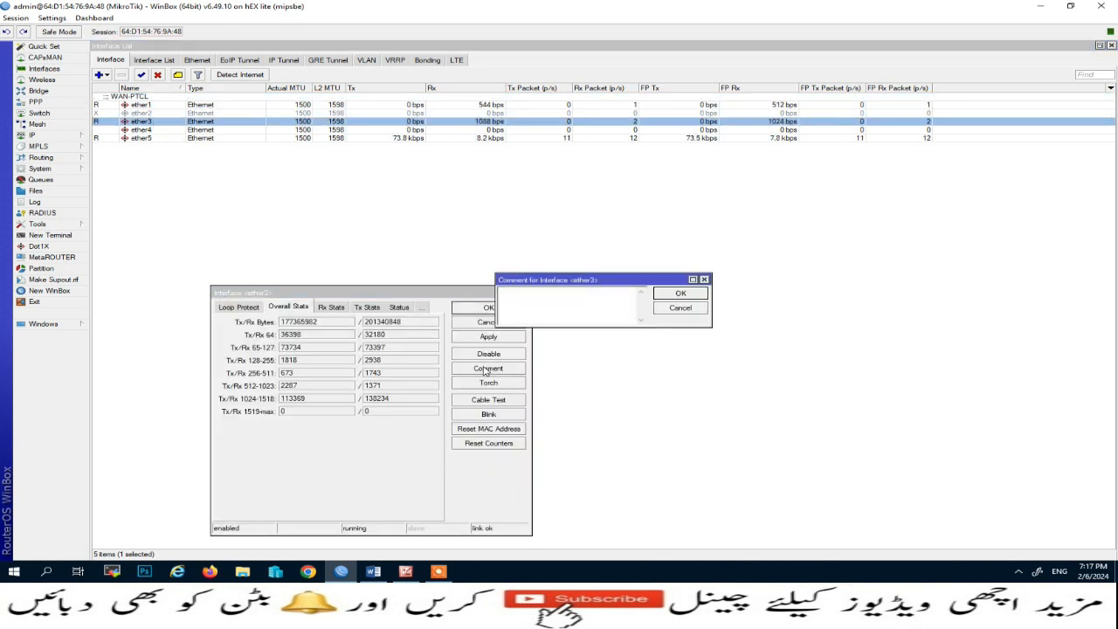
text(WAN-)
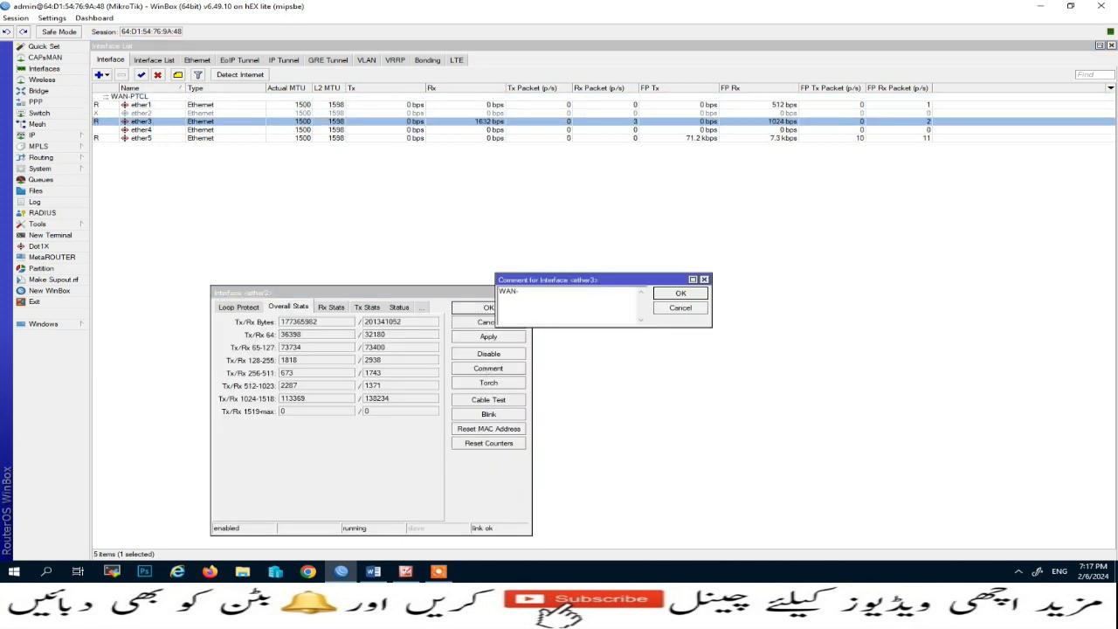
text(Nayatel)
click(680, 293)
click(516, 304)
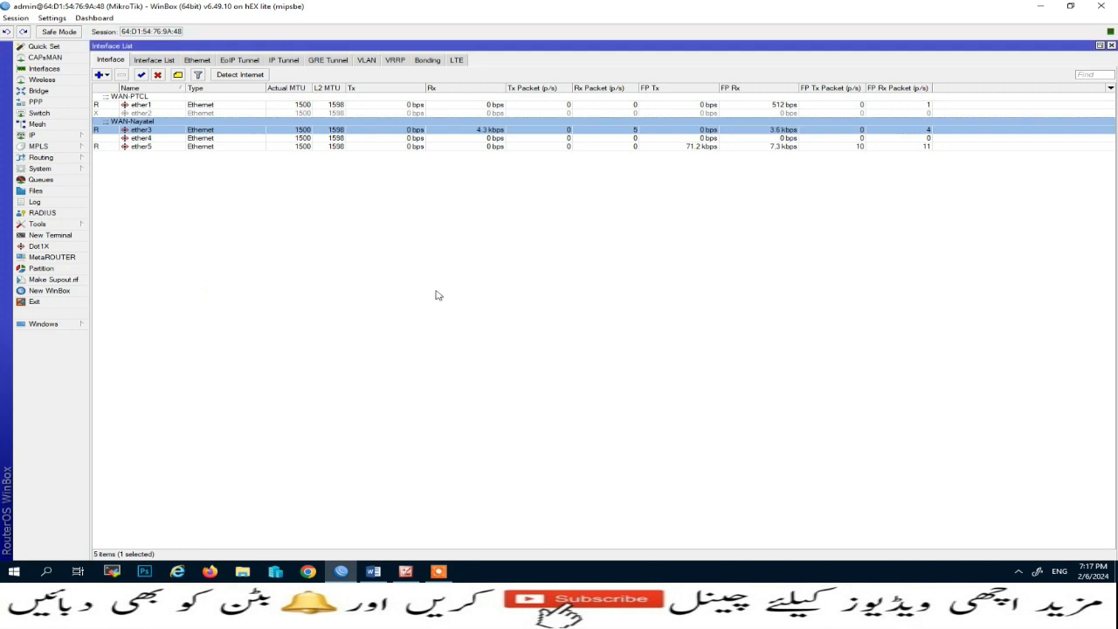
Set the comment of the ether5 interface to LAN and save the interface settings.
double_click(138, 145)
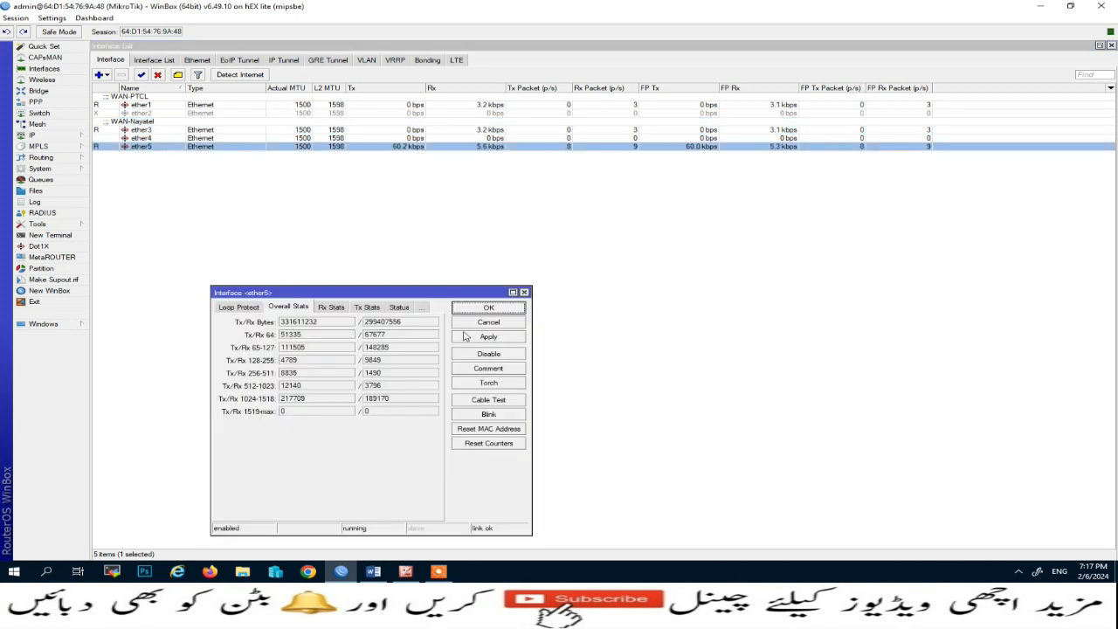
click(488, 369)
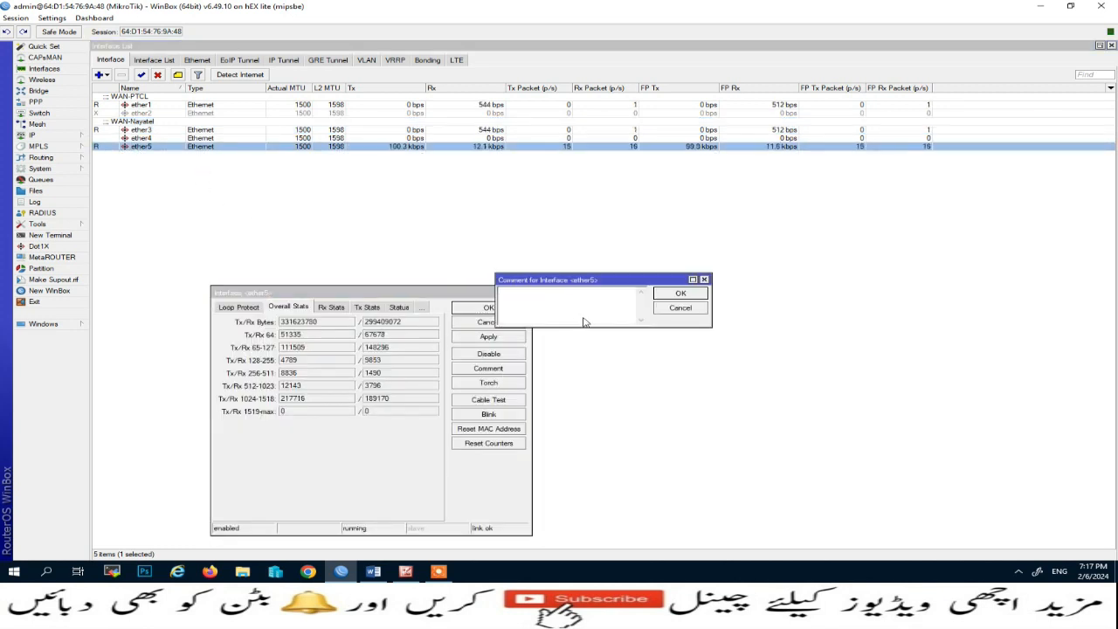
text(LAN)
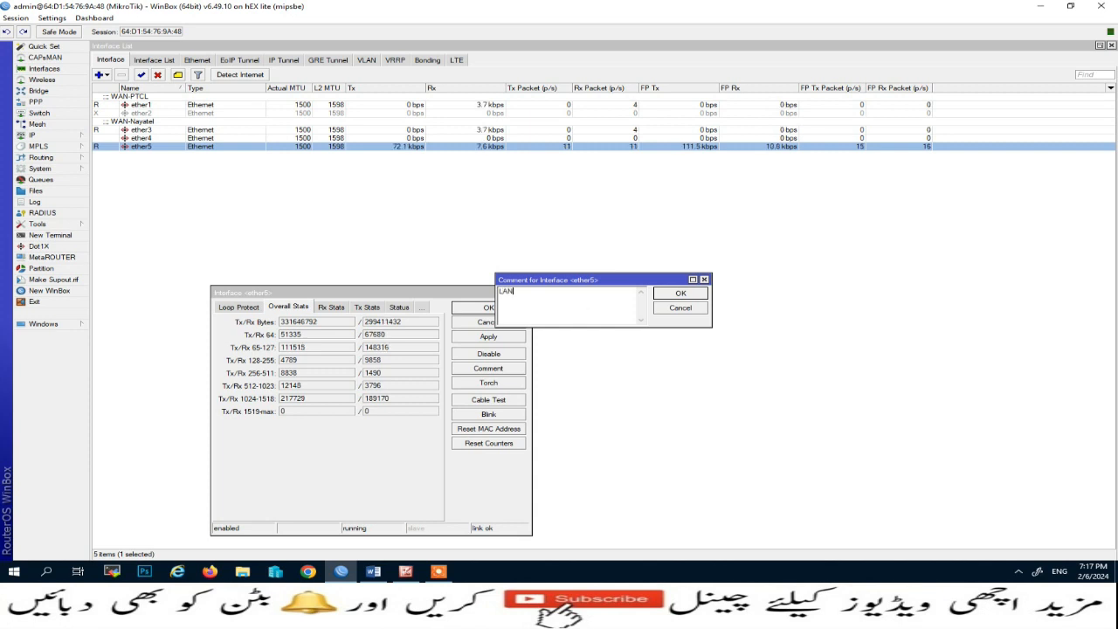
click(670, 300)
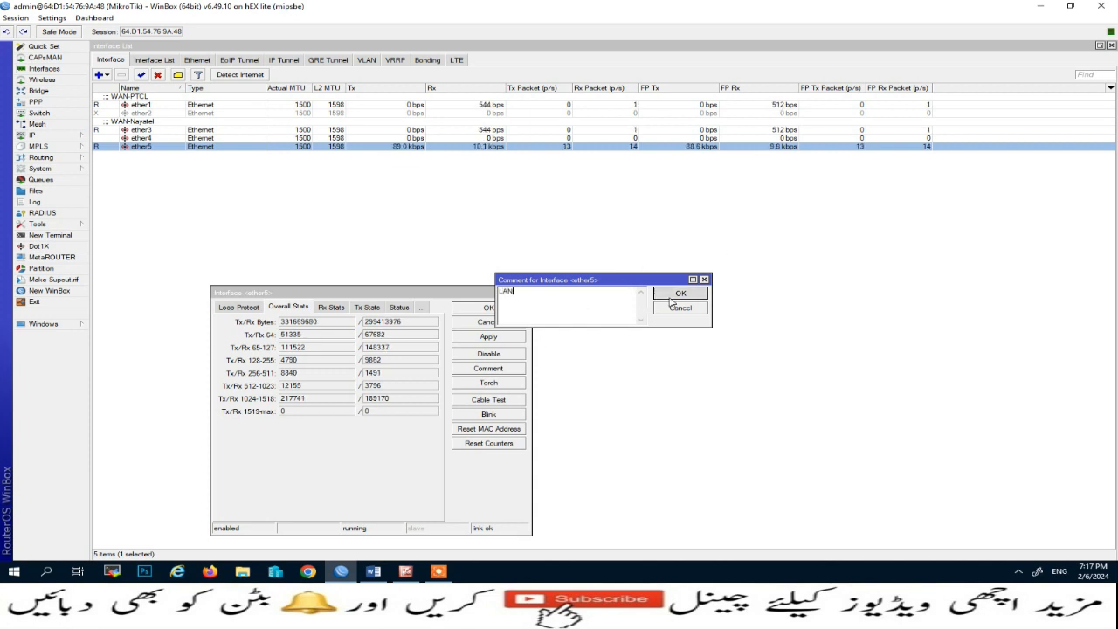
click(514, 307)
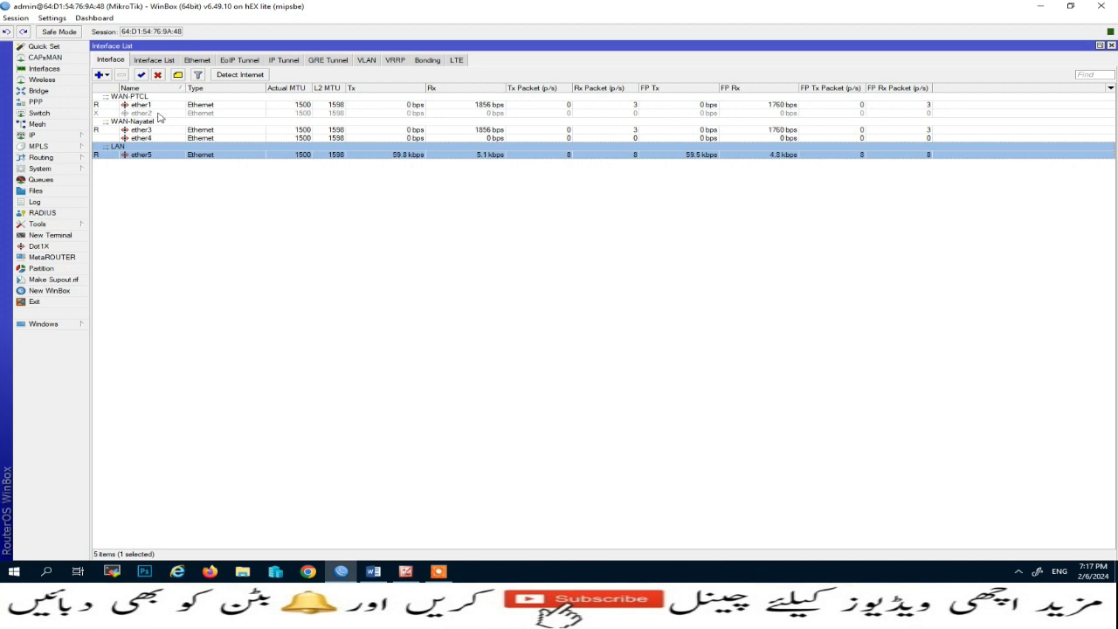
Add the IP address 192.168.10.10/24 for interface ether1 to the router's address list.
click(50, 136)
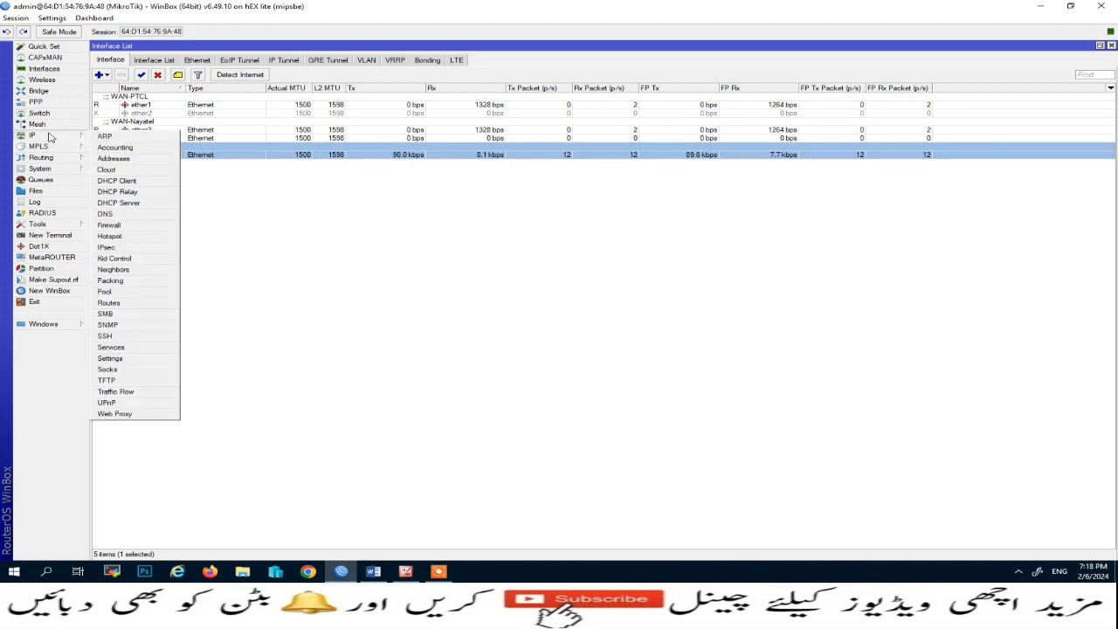
click(146, 166)
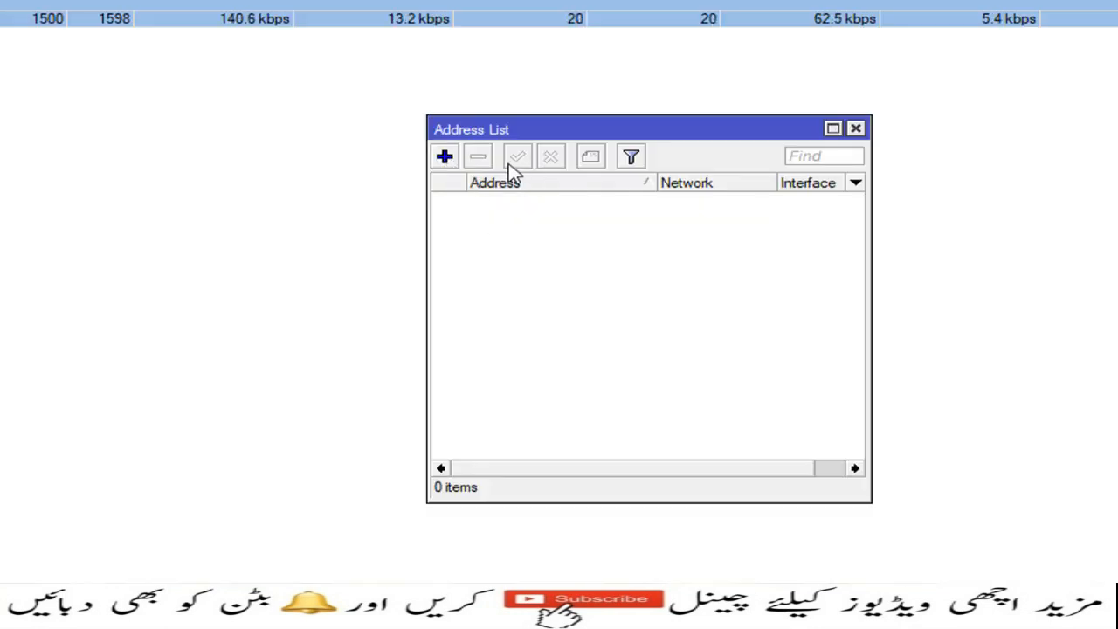
click(449, 159)
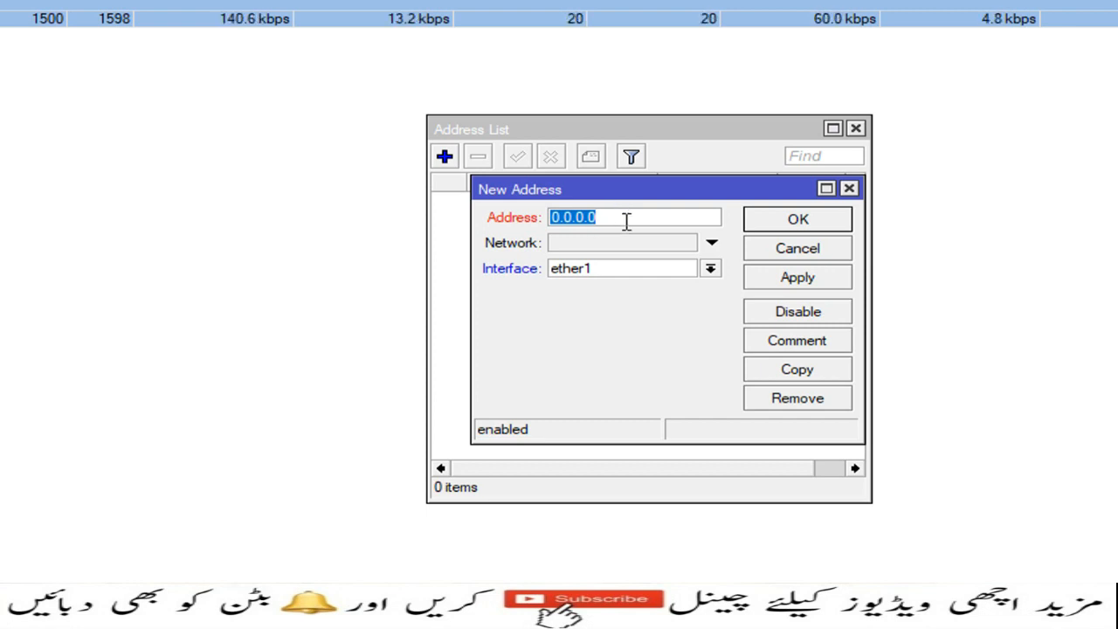
text(192.168.1)
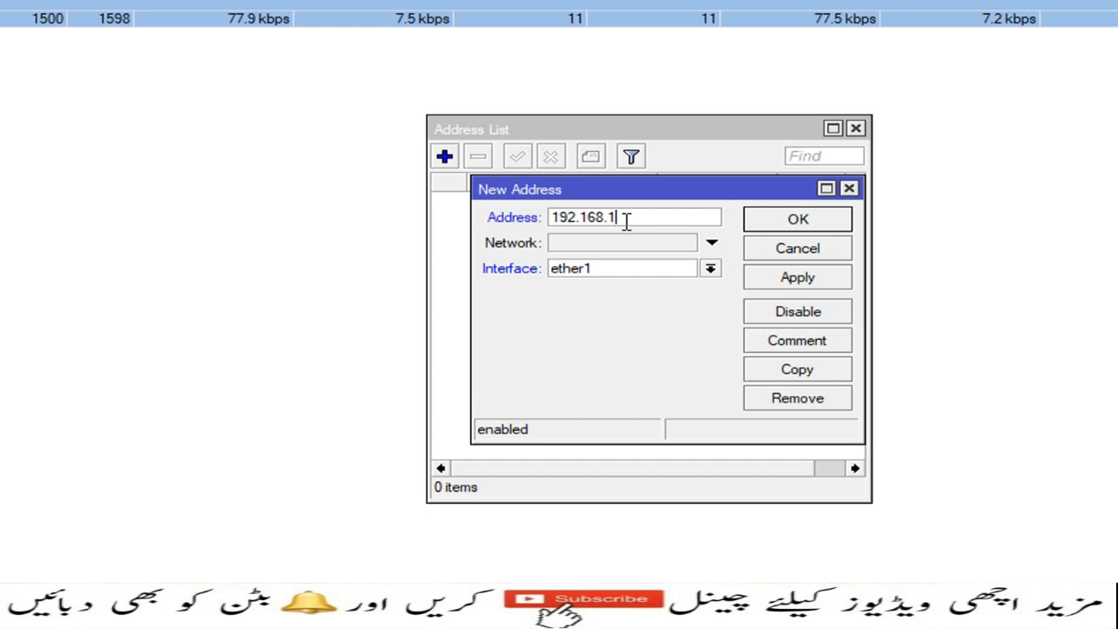
text(0.)
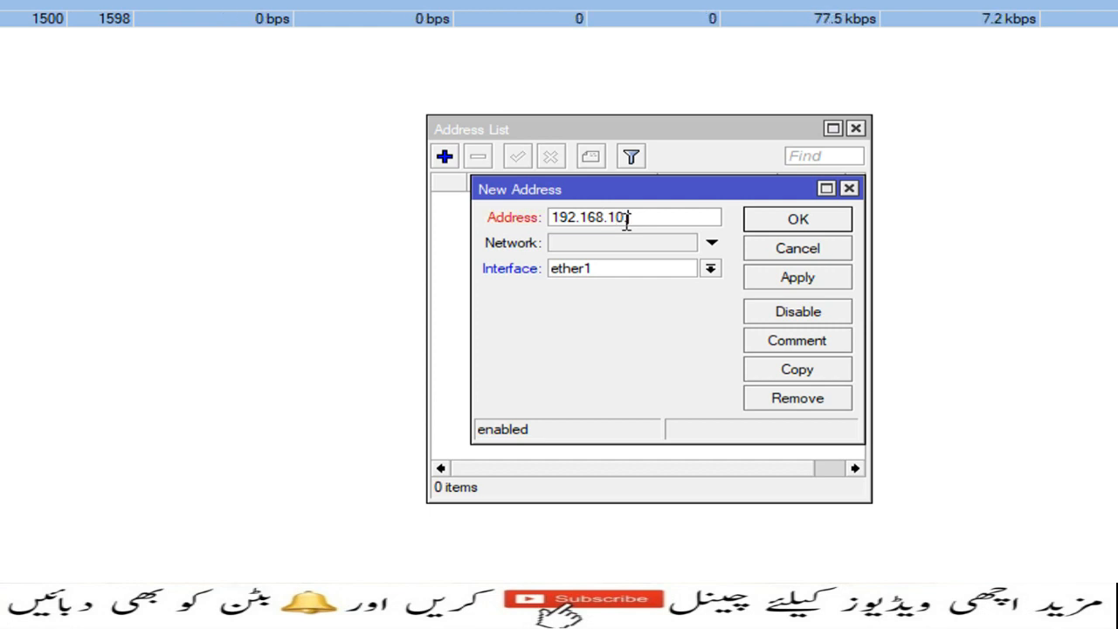
text(10/)
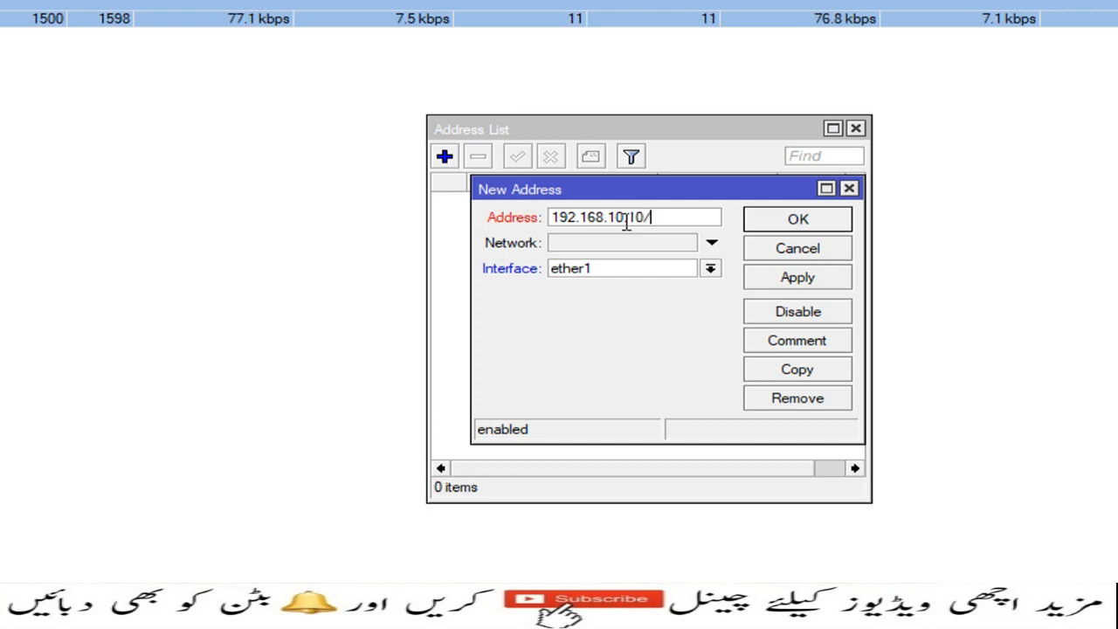
text(24)
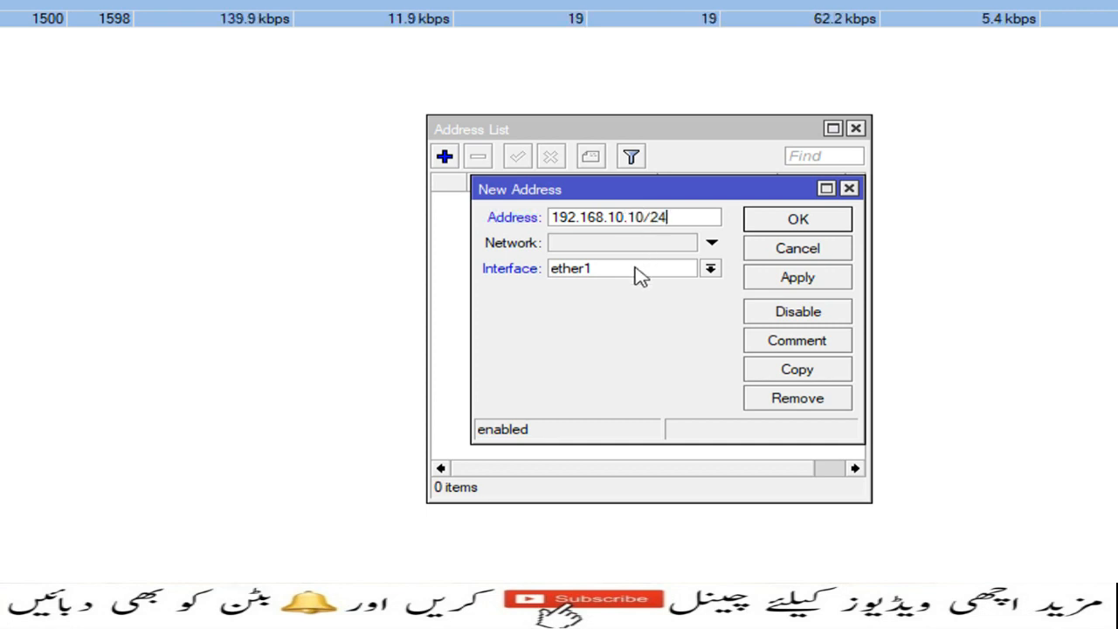
click(777, 281)
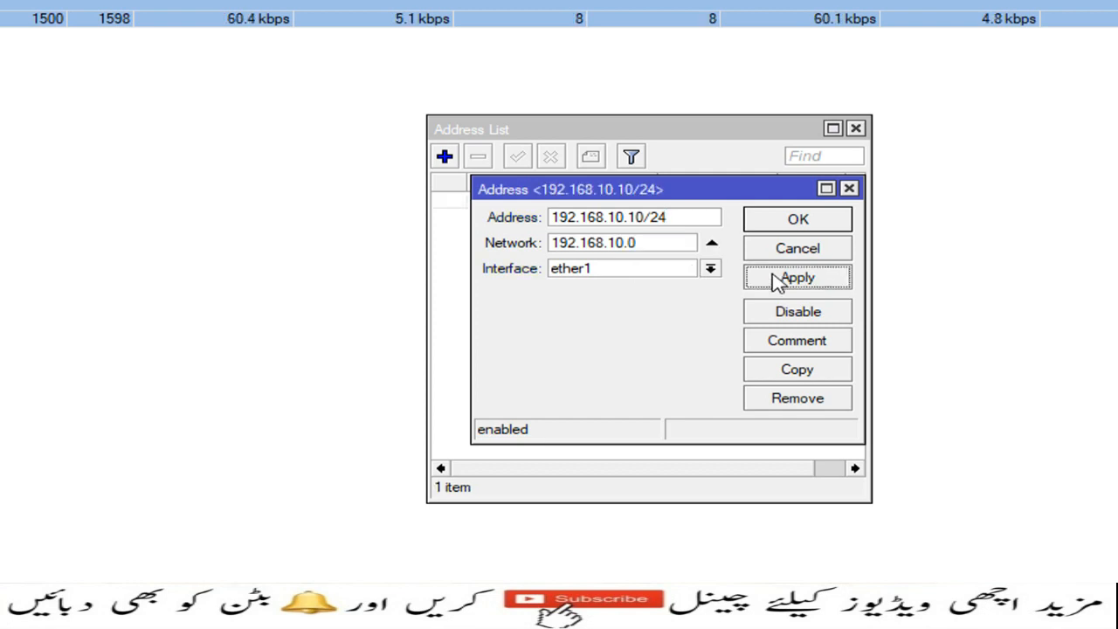
Set the comment of the 192.168.10.10/24 address to PTCL and save the entry.
click(798, 343)
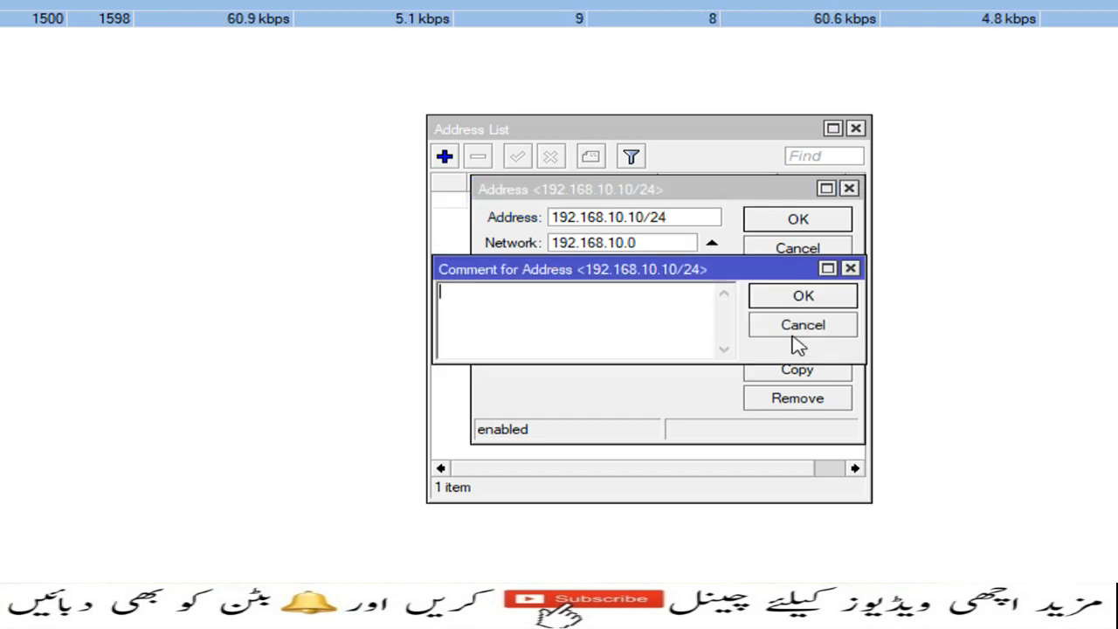
text(PTCL)
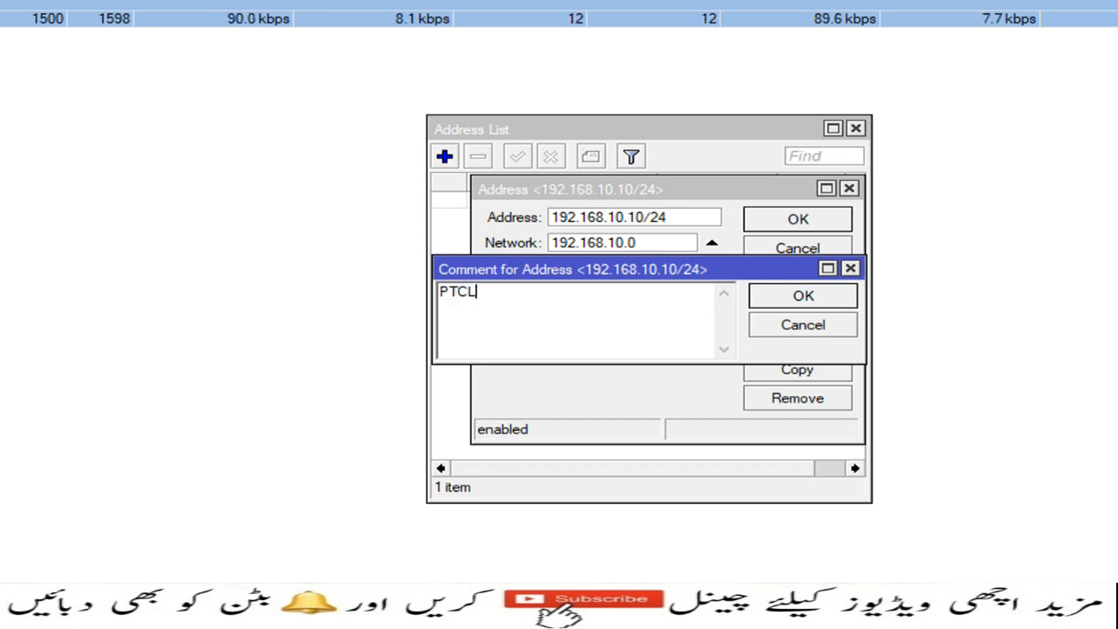
click(780, 302)
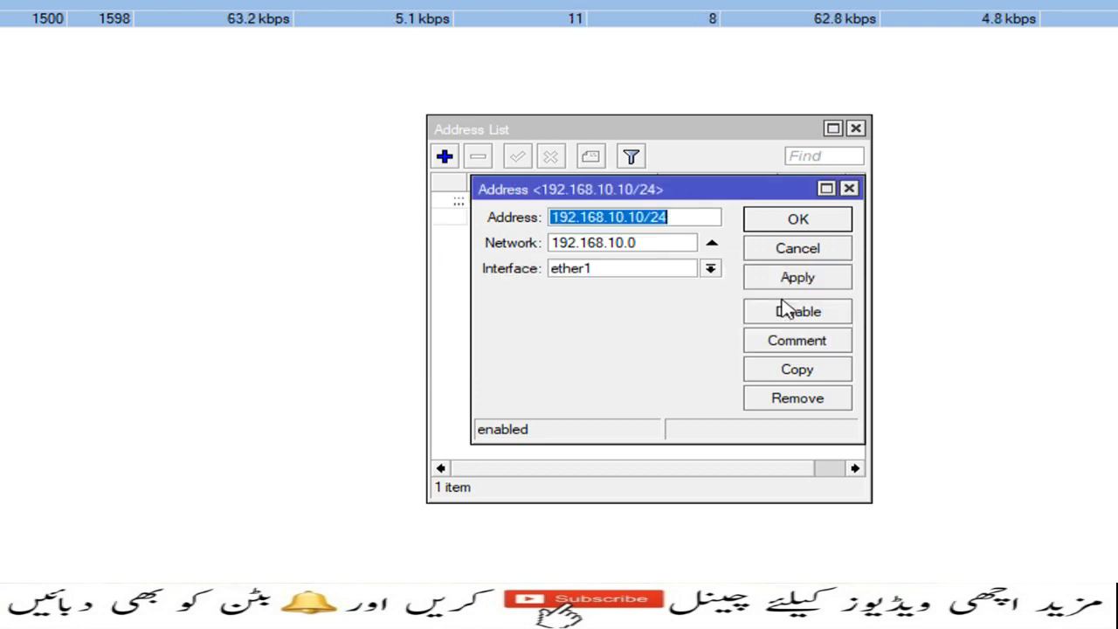
click(803, 229)
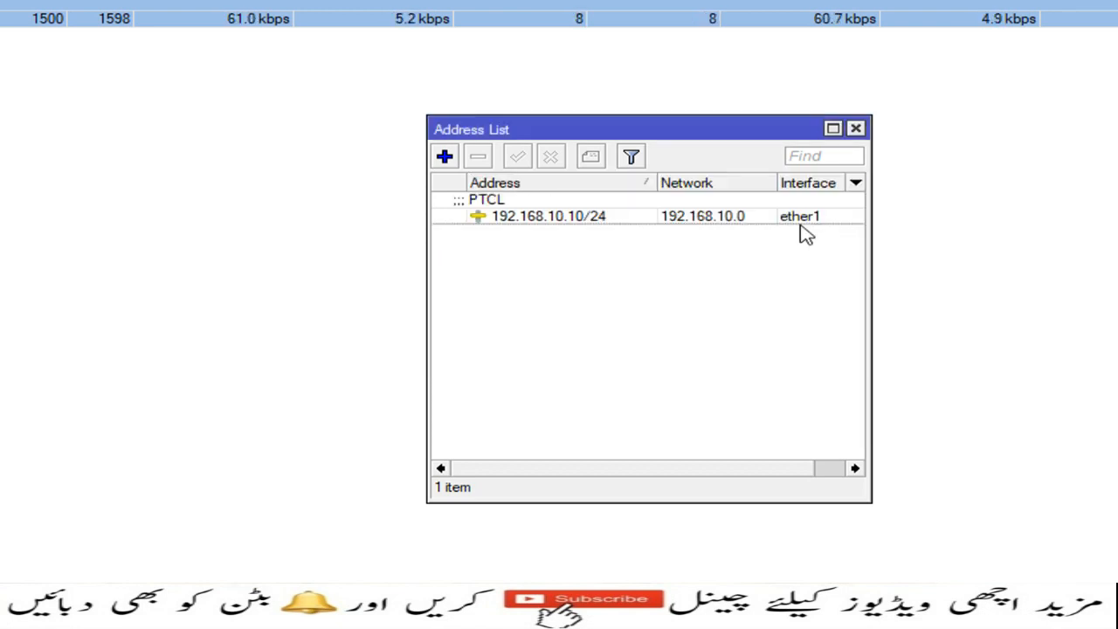
Start a new IP address entry with address 10.10.10.10/24 on interface ether3.
click(445, 157)
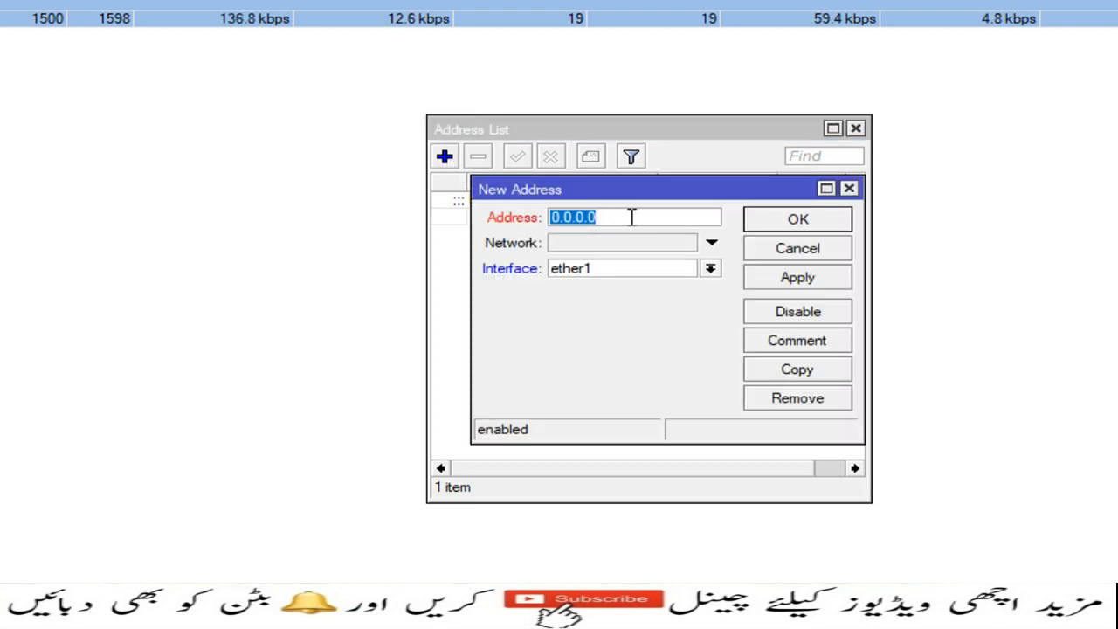
text(10.10.10)
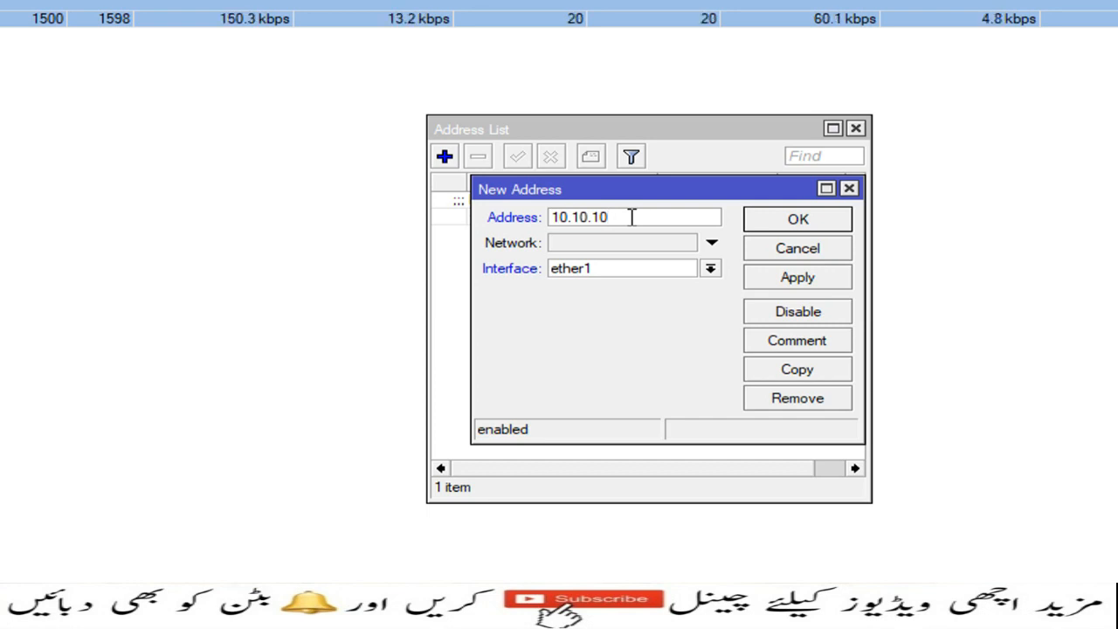
text(.10)
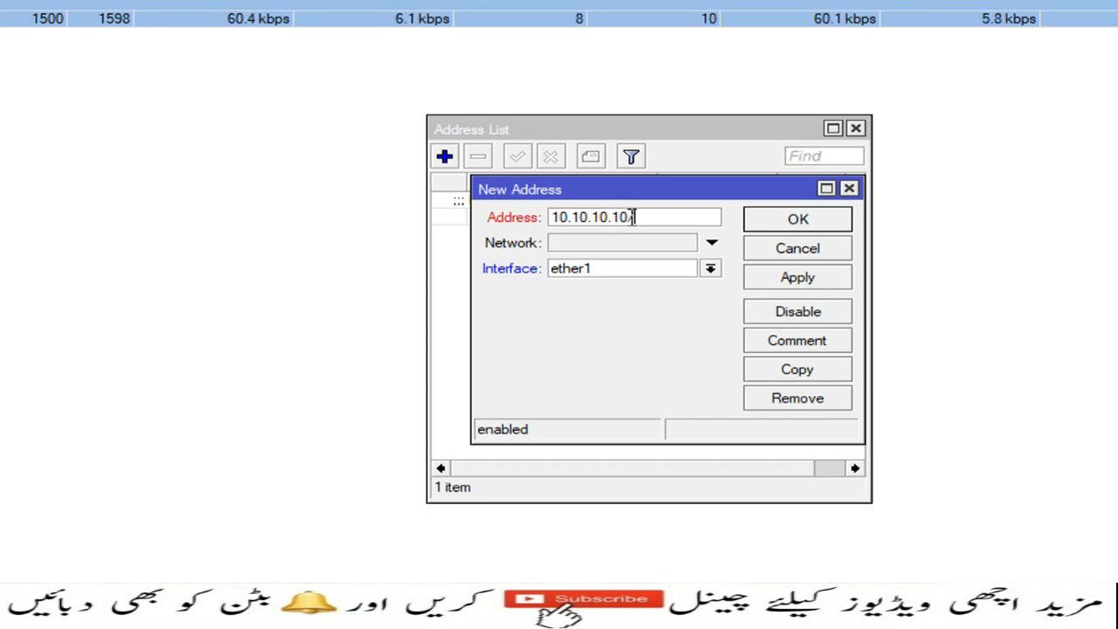
text(/24)
click(710, 269)
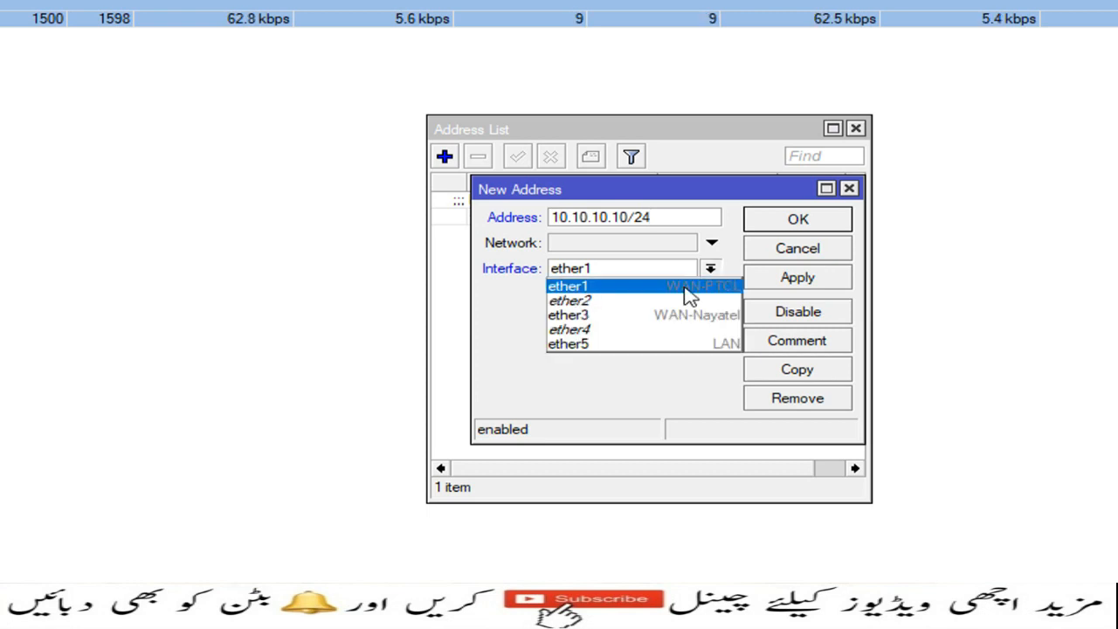
click(655, 316)
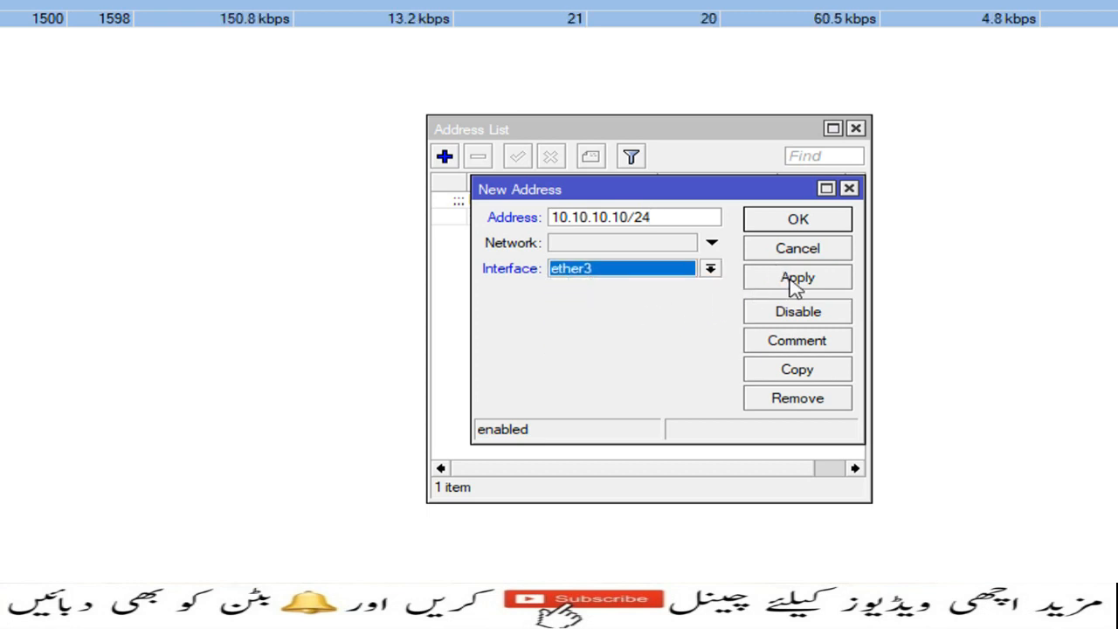
Give the new ether3 address entry the comment Nayatel and save it to the address list.
click(795, 343)
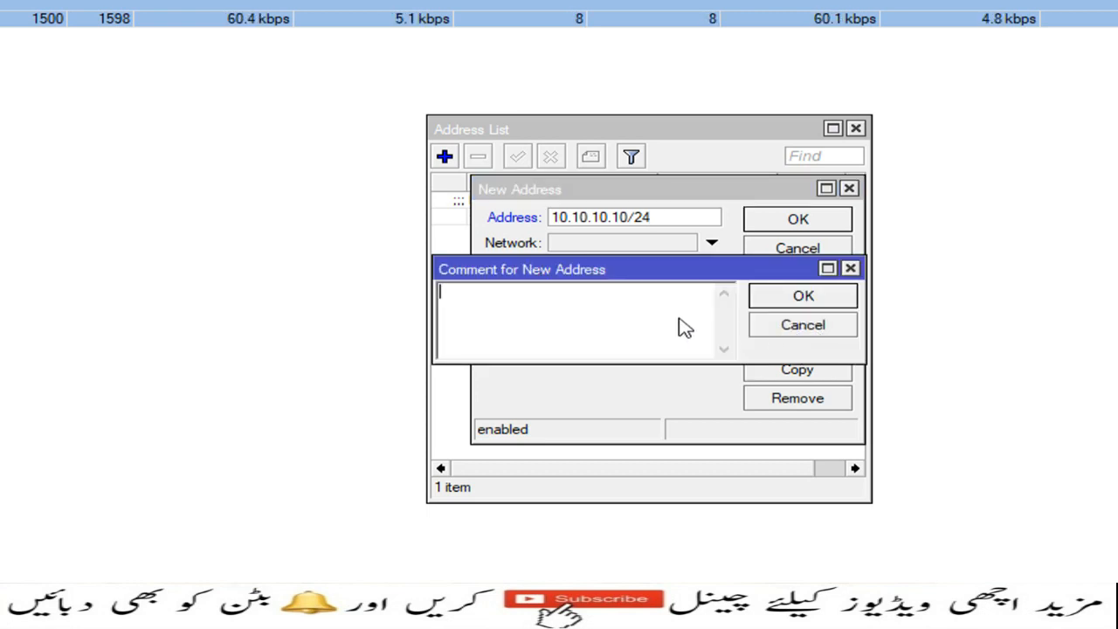
text(Nayatel)
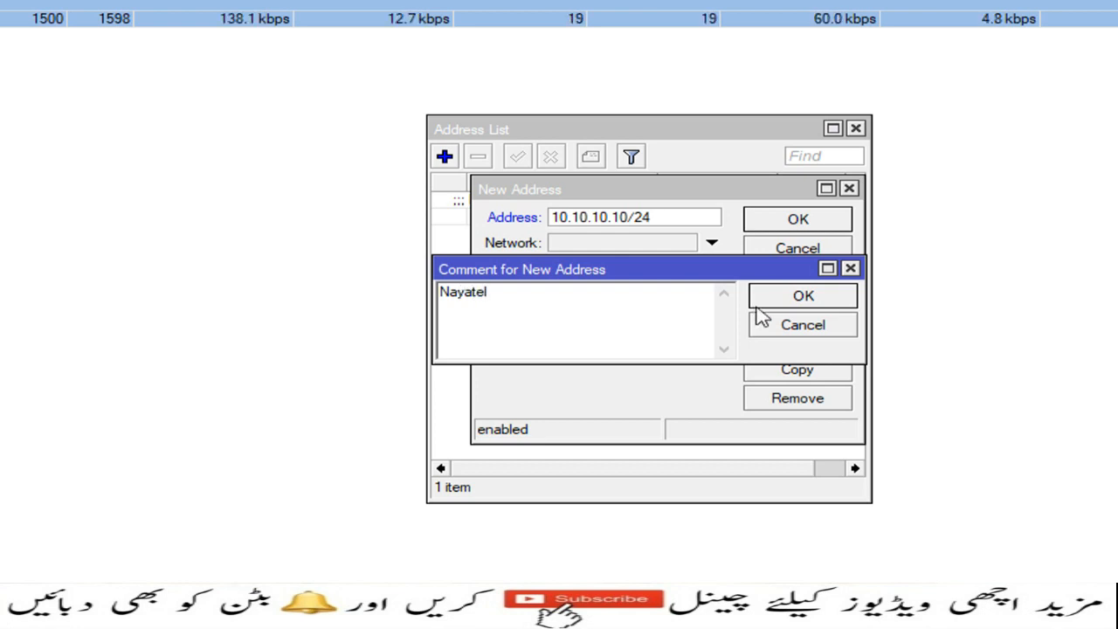
click(804, 297)
click(797, 220)
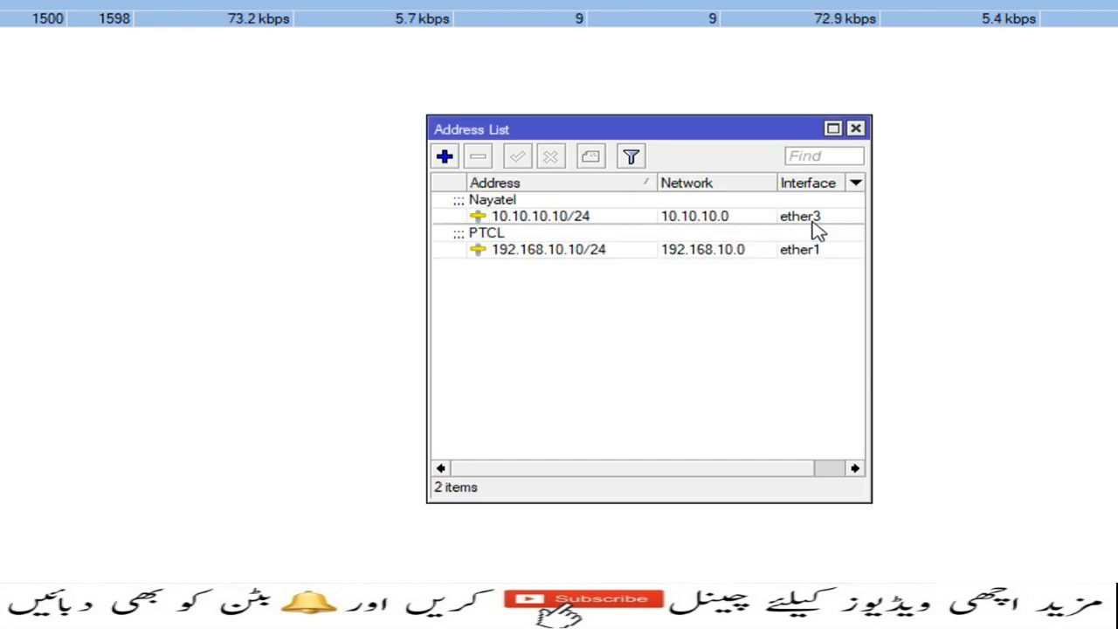
Start a new IP address entry with address 192.168.100.1/24 on interface ether5.
click(447, 160)
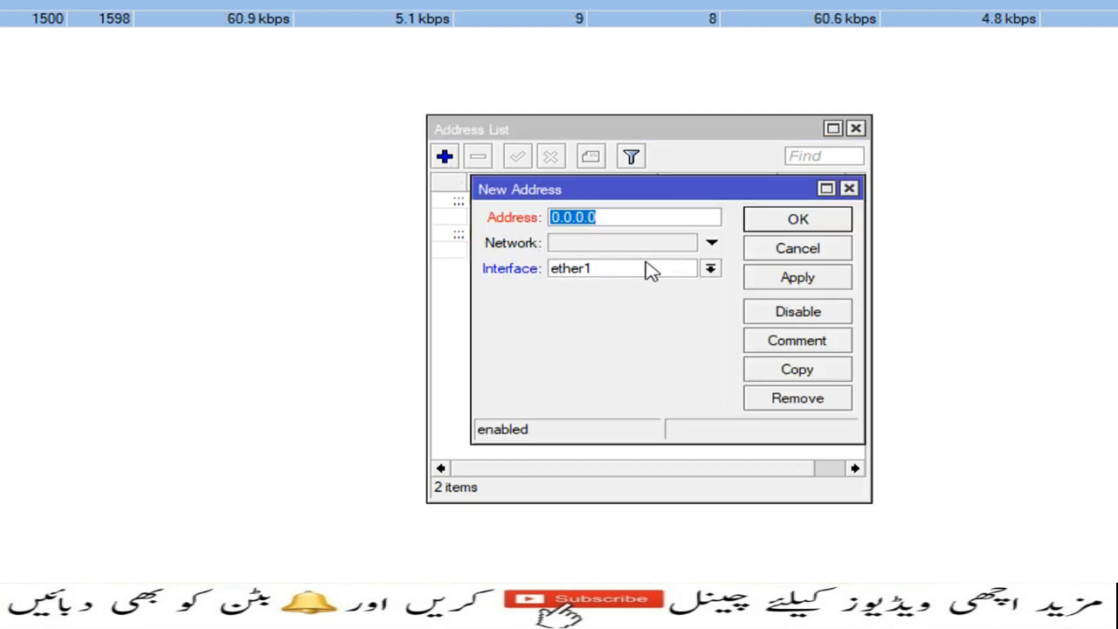
click(712, 270)
click(626, 345)
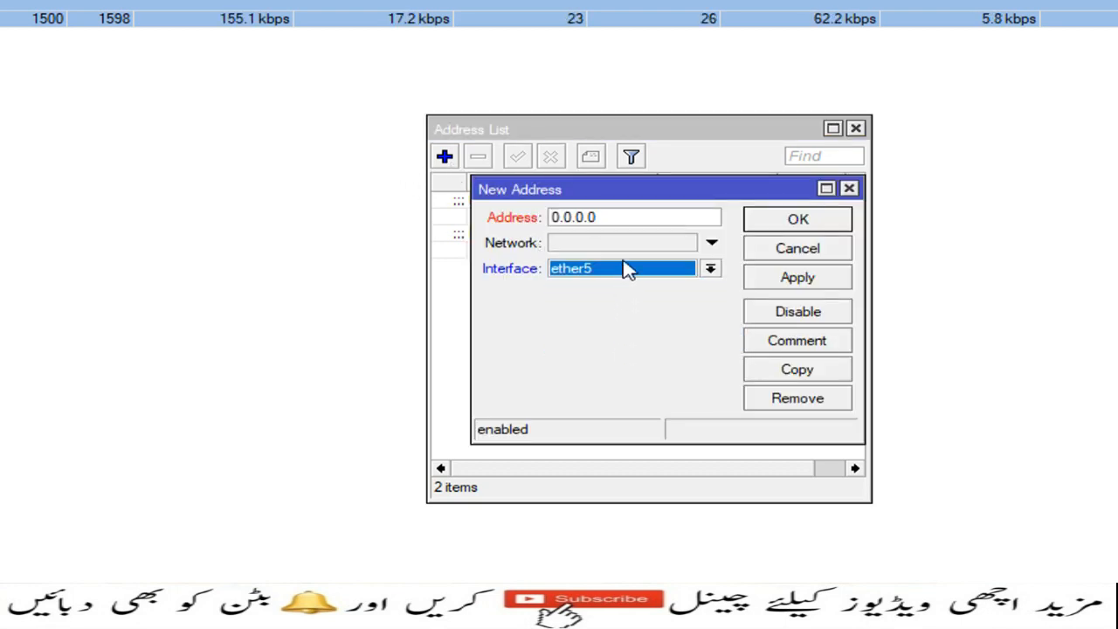
drag(624, 218, 542, 218)
text(192.168)
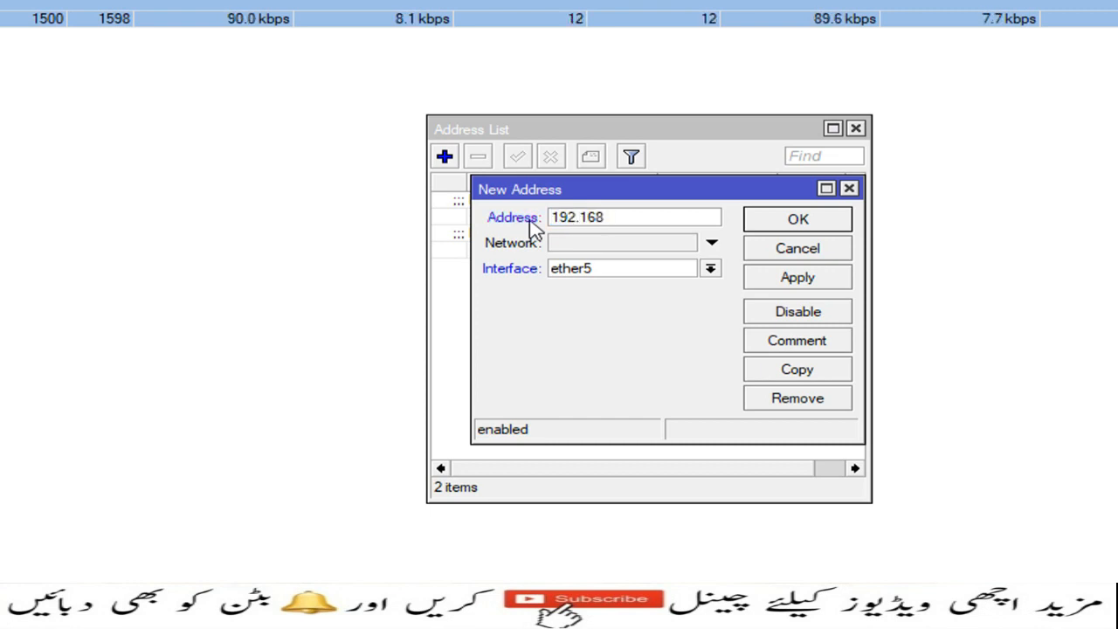
text(.100)
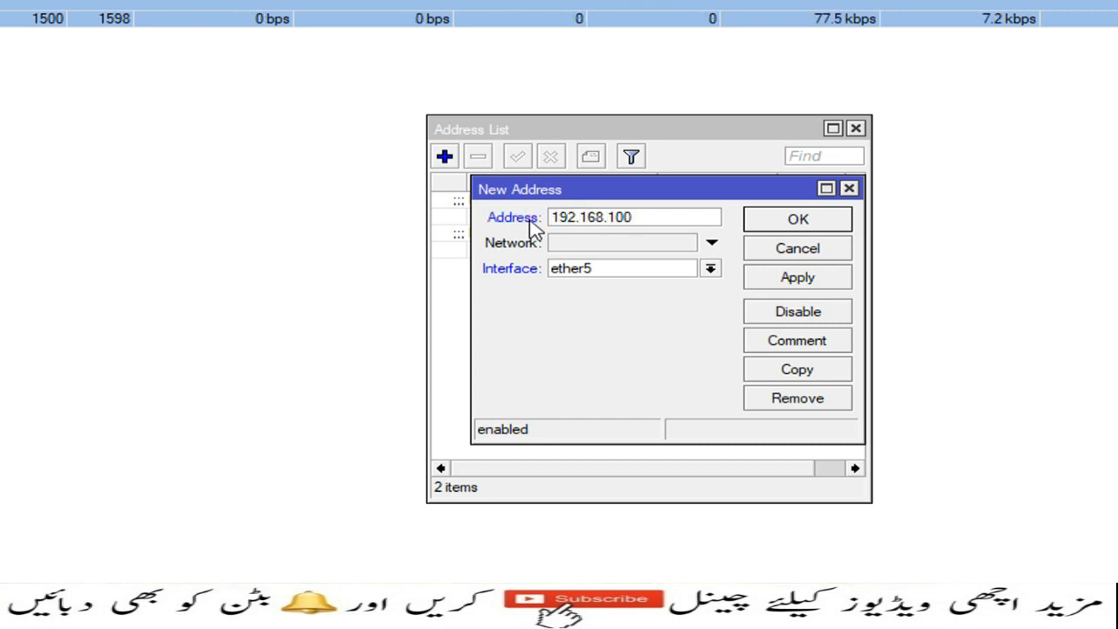
text(.1)
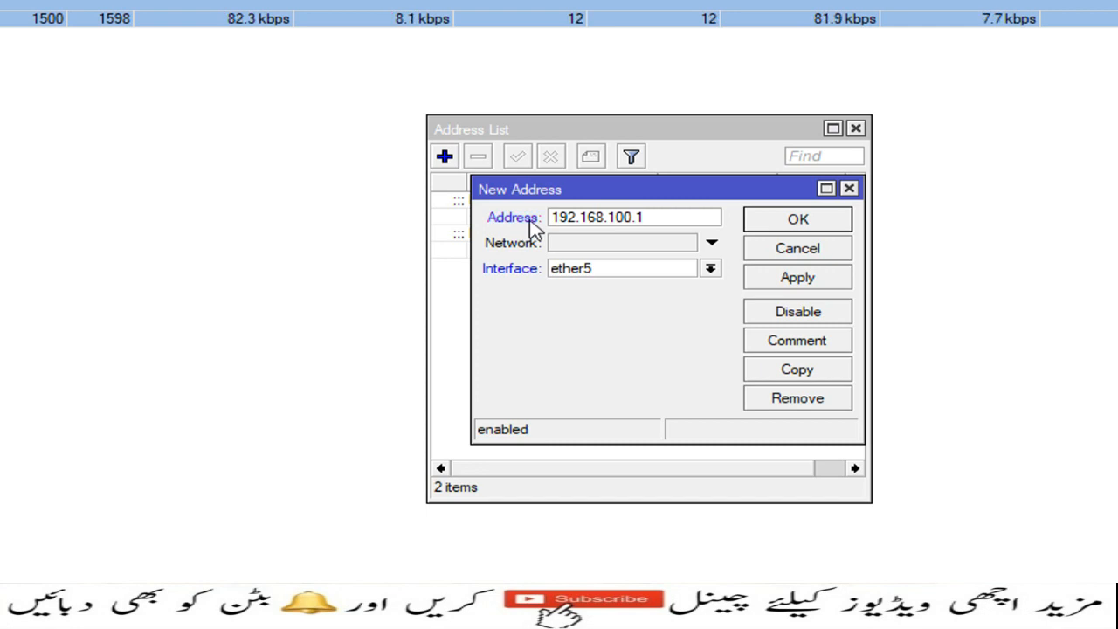
text(/24)
Give the ether5 address entry the comment LAN, save it and close the address list.
click(791, 348)
text(LAN)
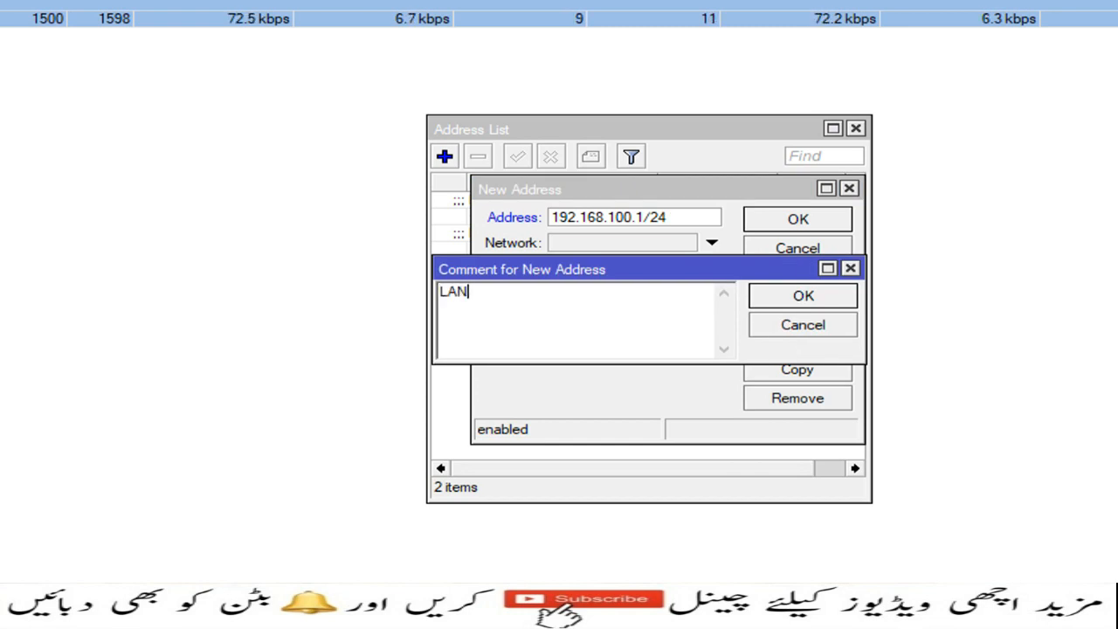
click(819, 301)
click(809, 280)
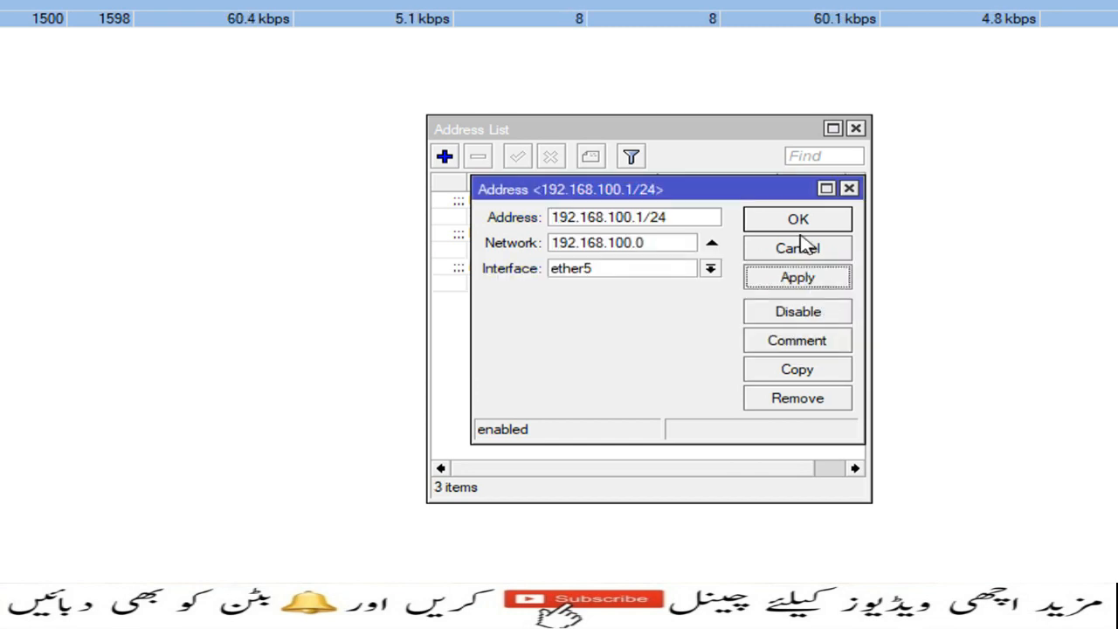
click(808, 221)
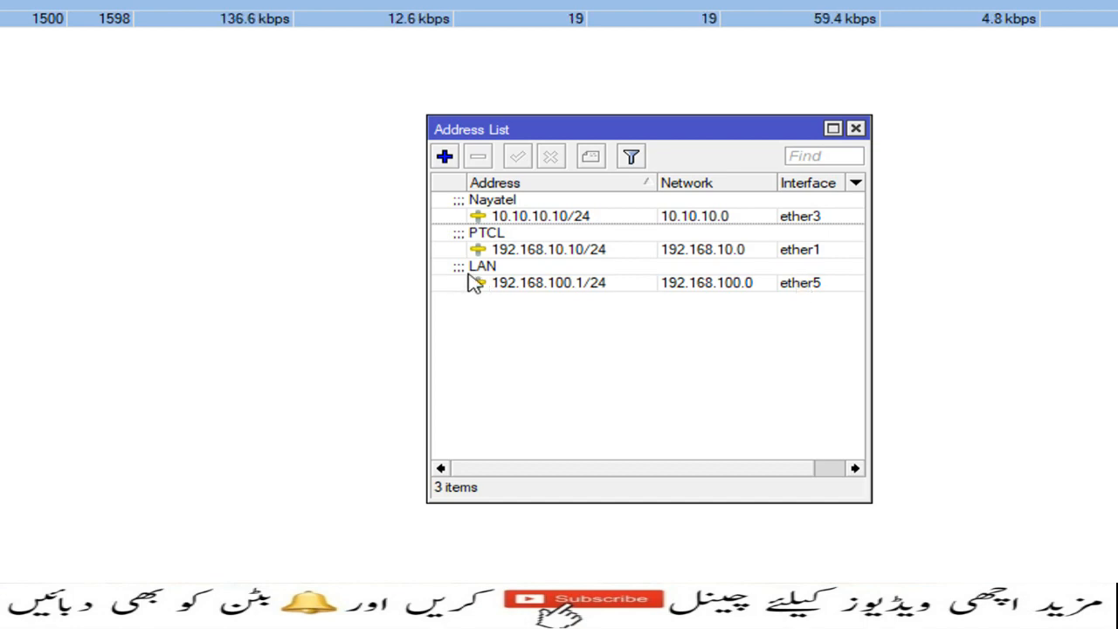
click(855, 129)
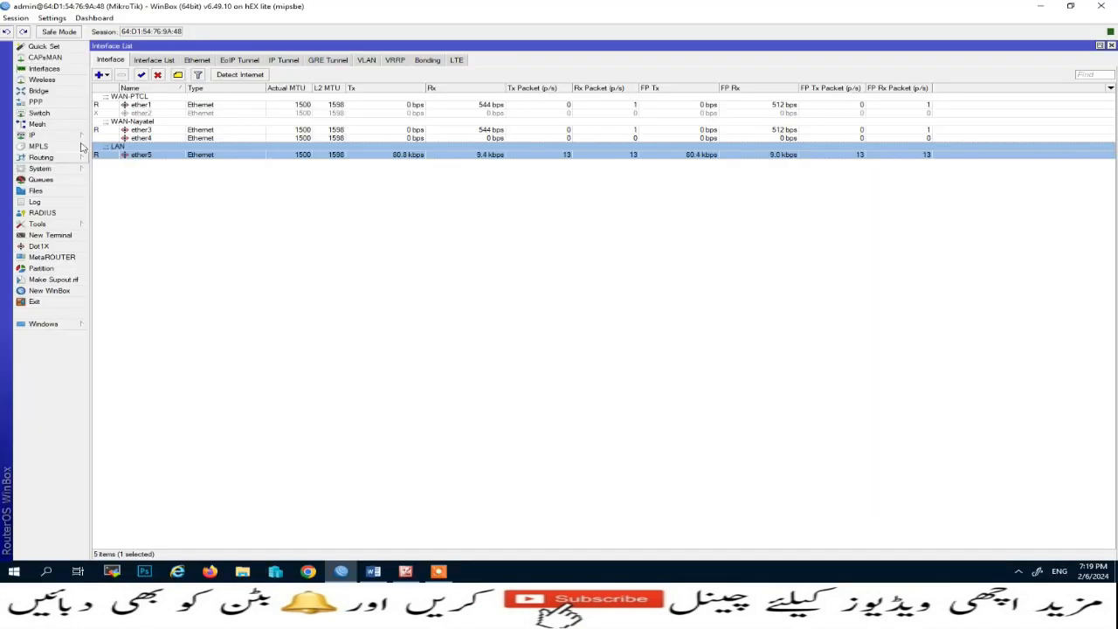
Enter 192.168.10.1 and 10.10.10.1 as the first two servers in the router's DNS settings.
click(42, 136)
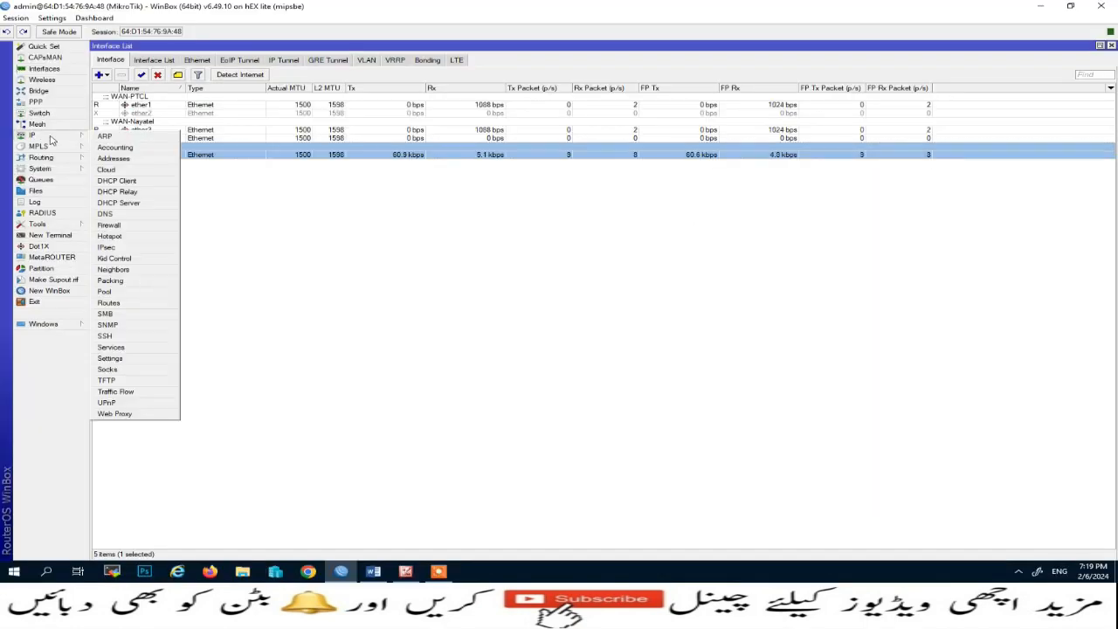
click(105, 214)
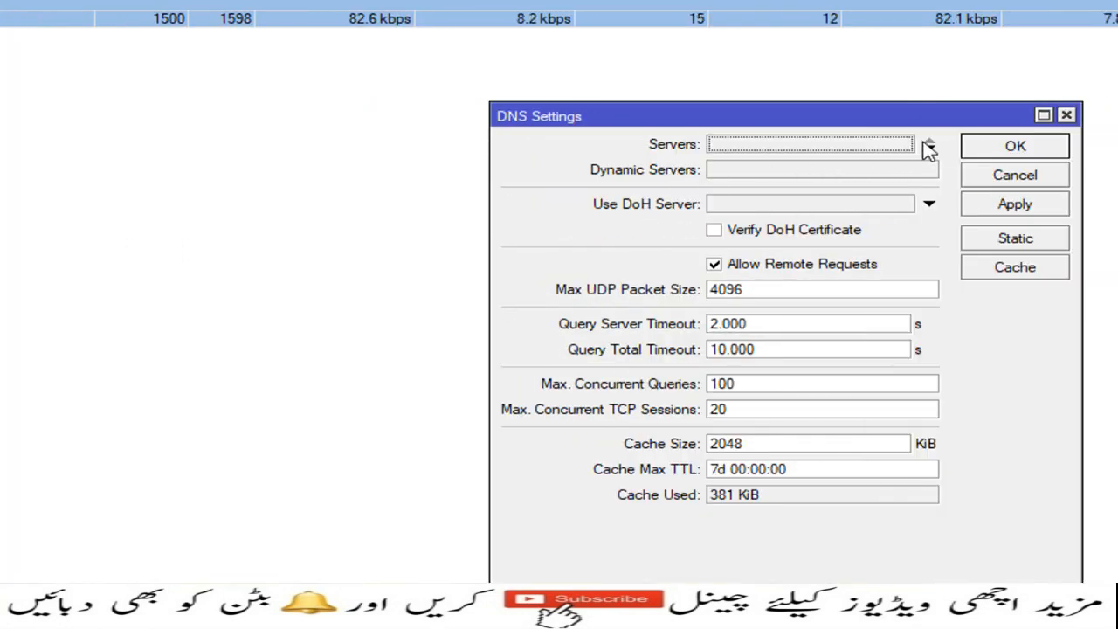
click(929, 149)
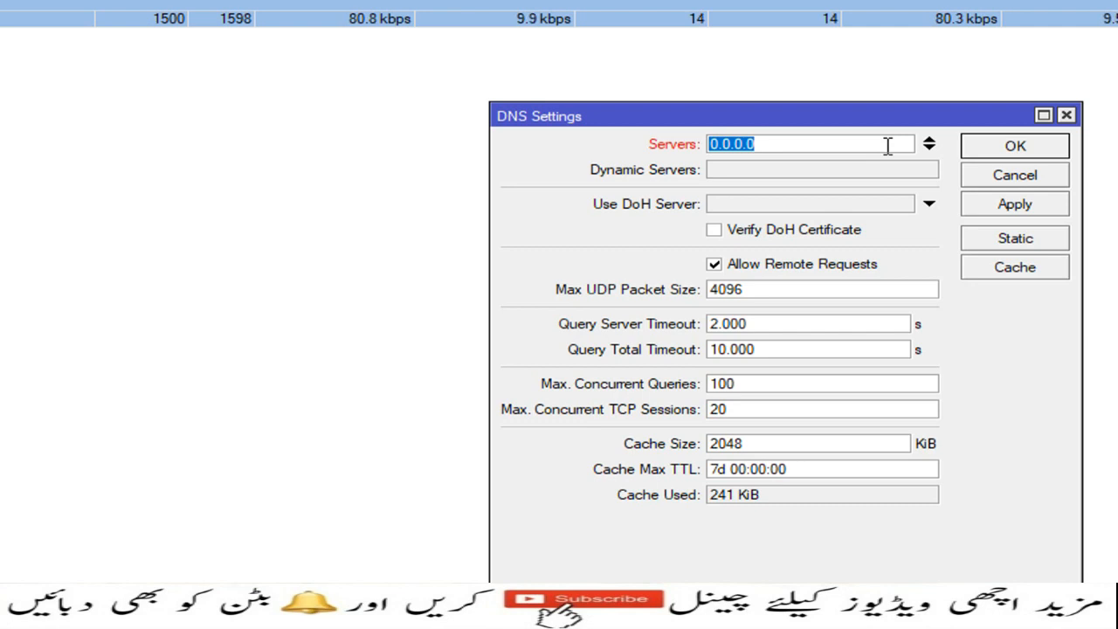
text(192.168.1)
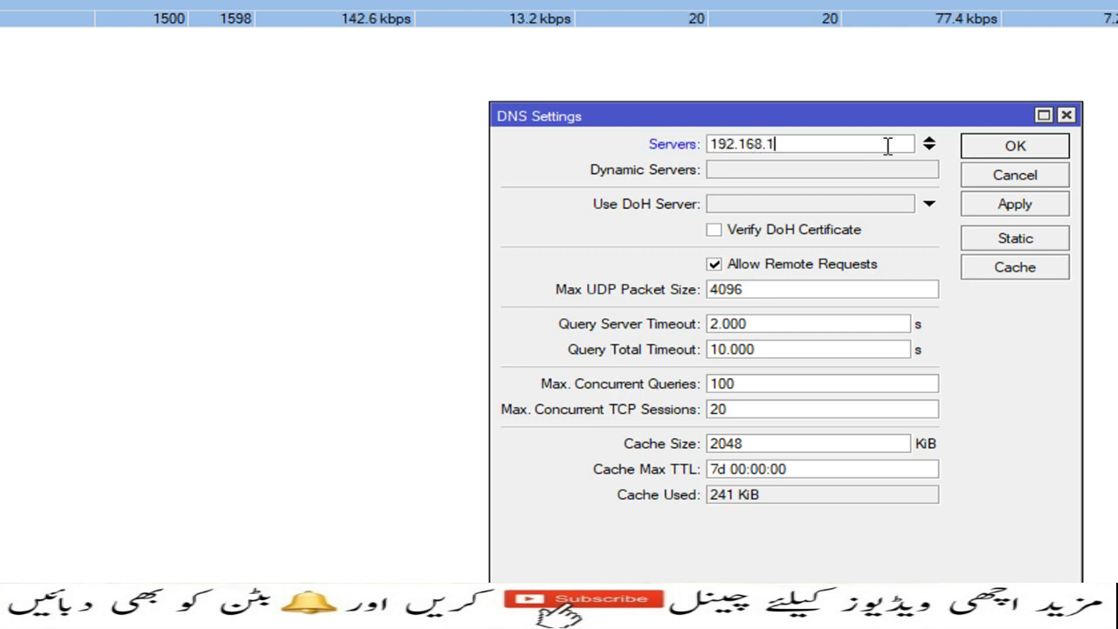
text(0.1)
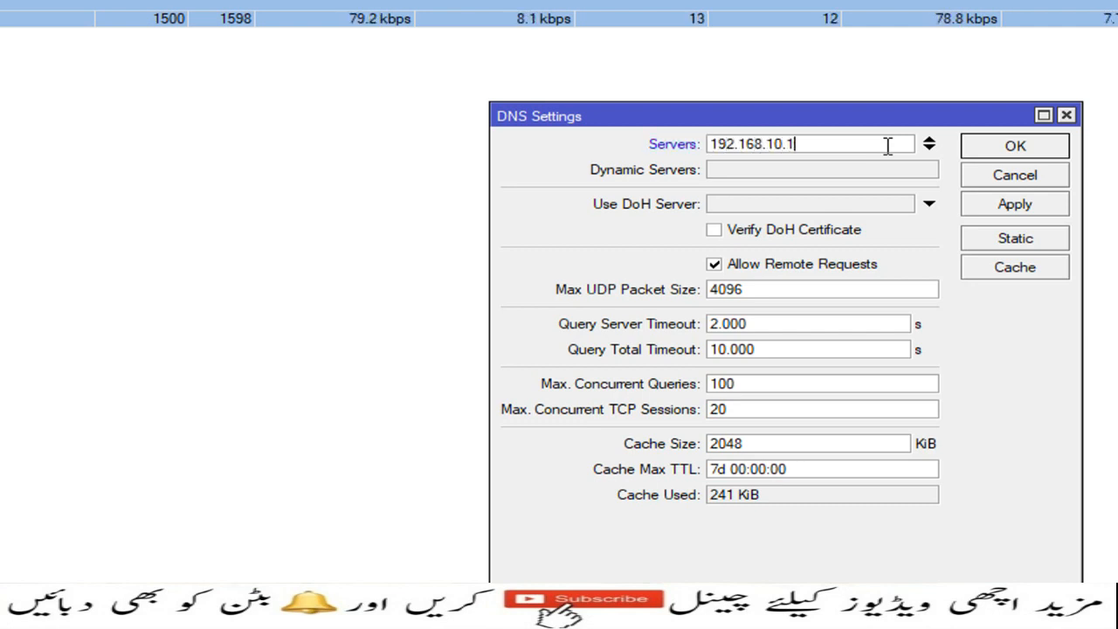
click(930, 150)
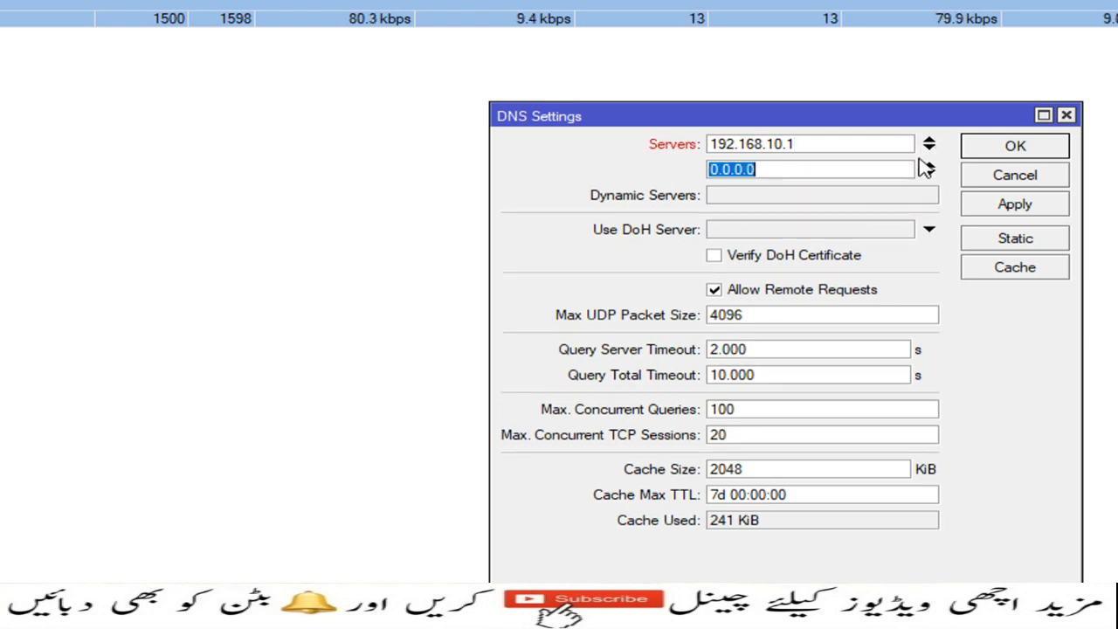
text(10.10.10.1)
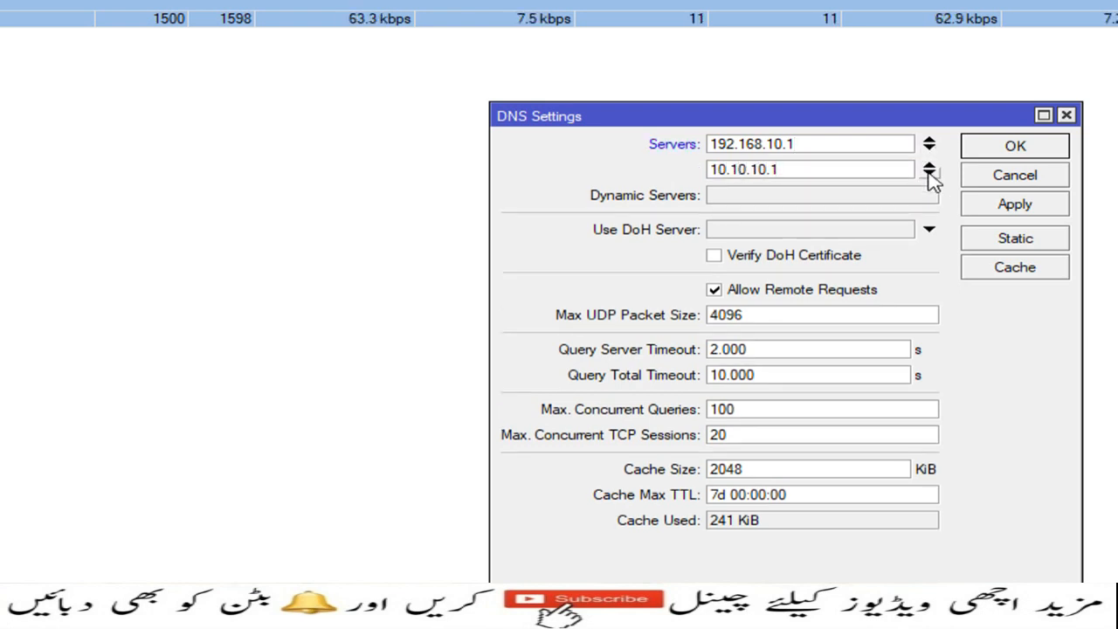
click(929, 175)
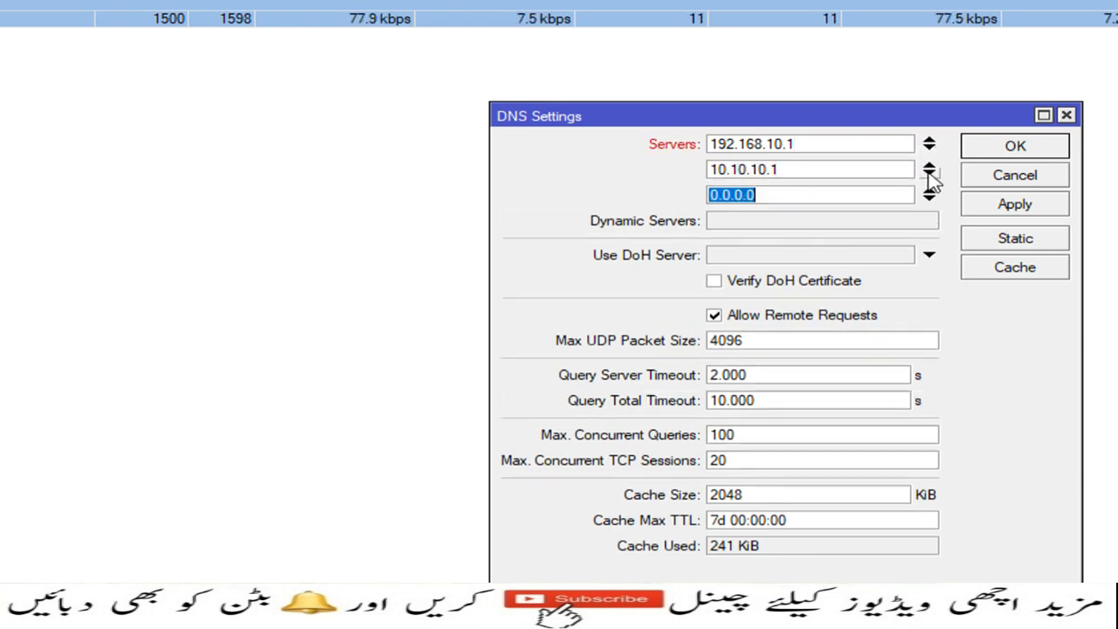
text(8.8.)
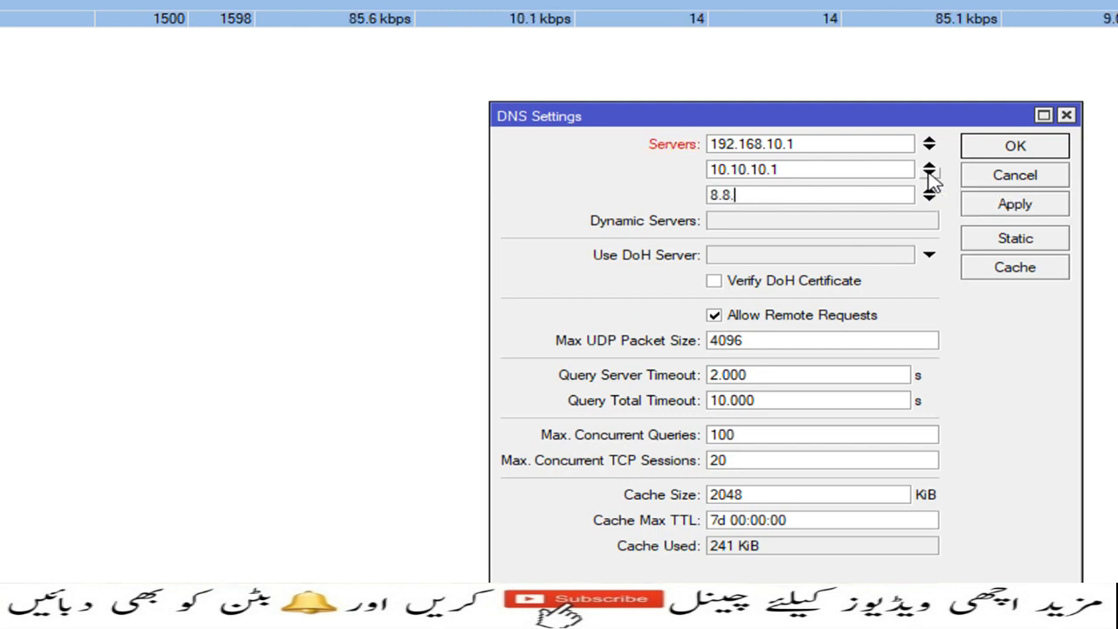
text(8.8)
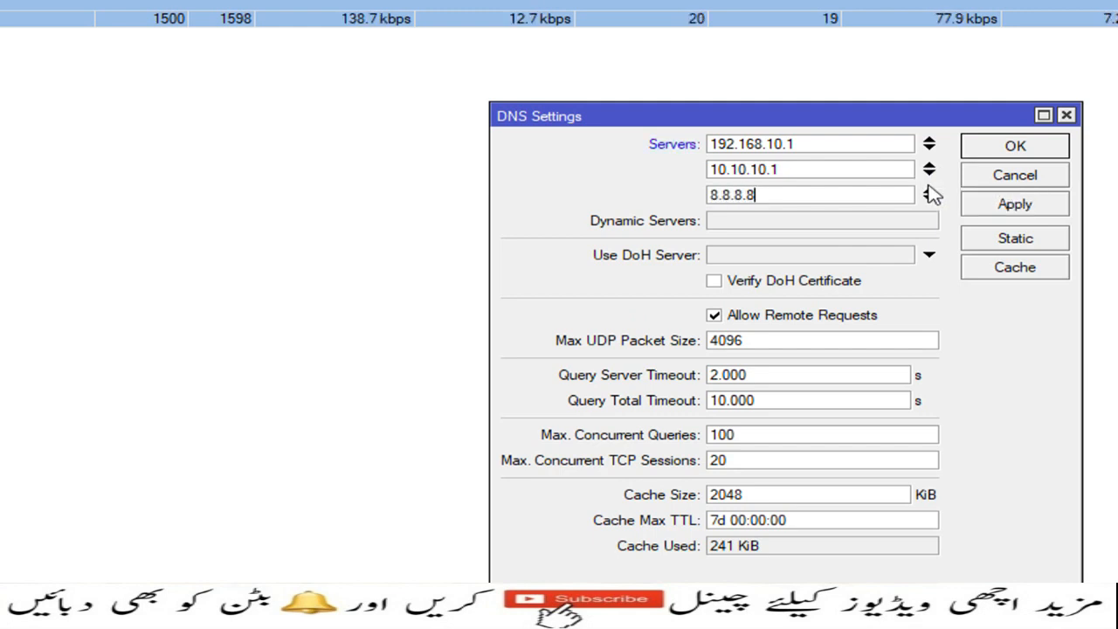
click(930, 191)
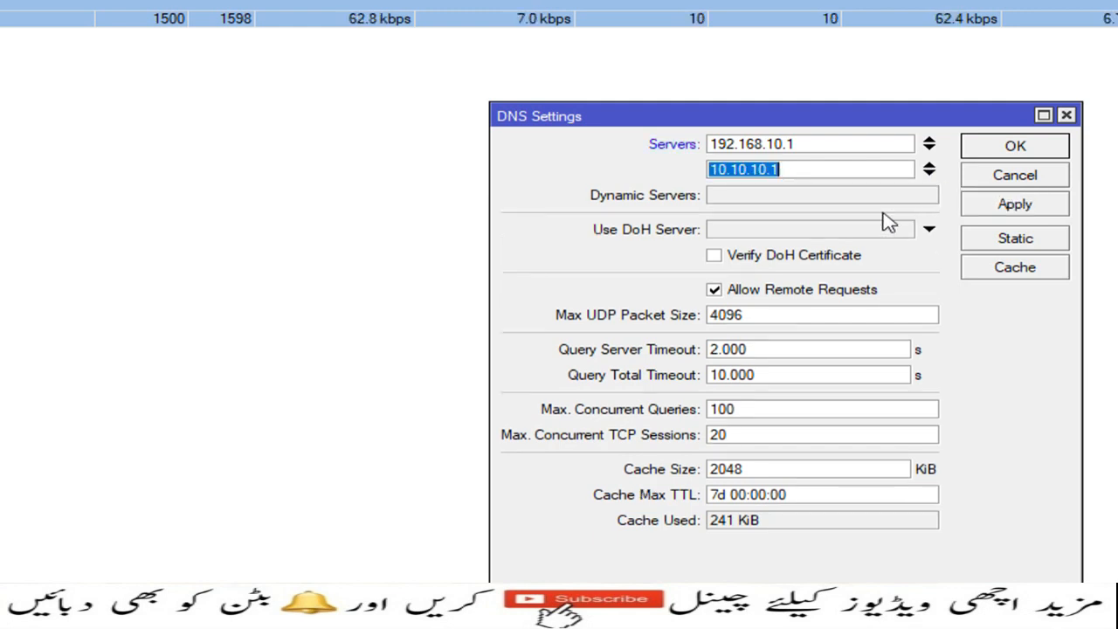
Add 8.8.8.8 and 8.8.4.4 as the third and fourth DNS servers and save the DNS settings.
click(931, 174)
text(8)
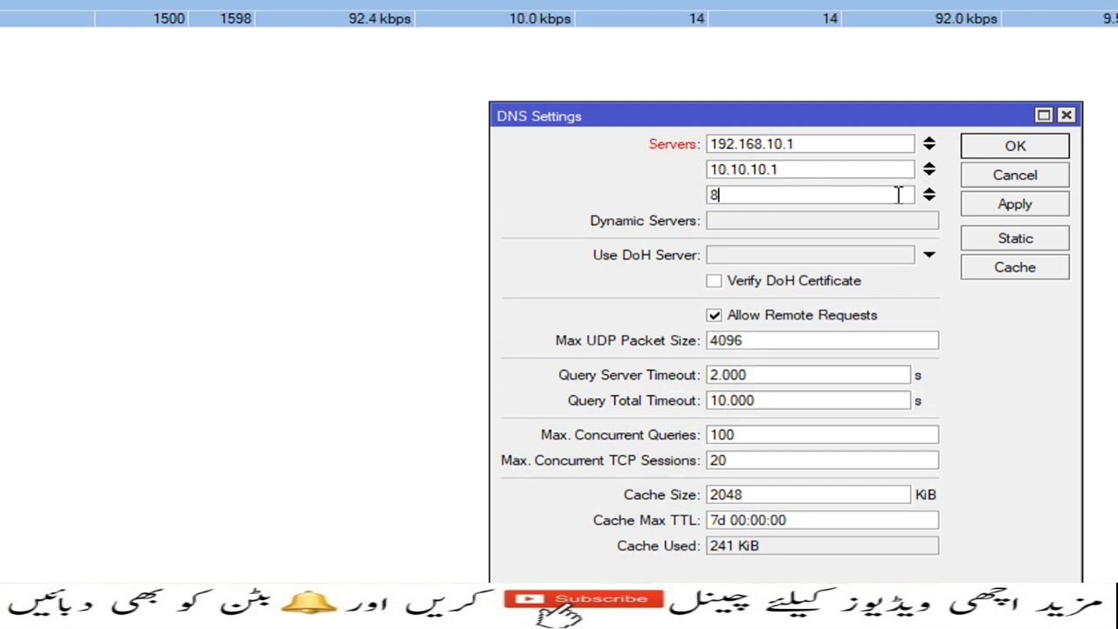
text(.8.8.8)
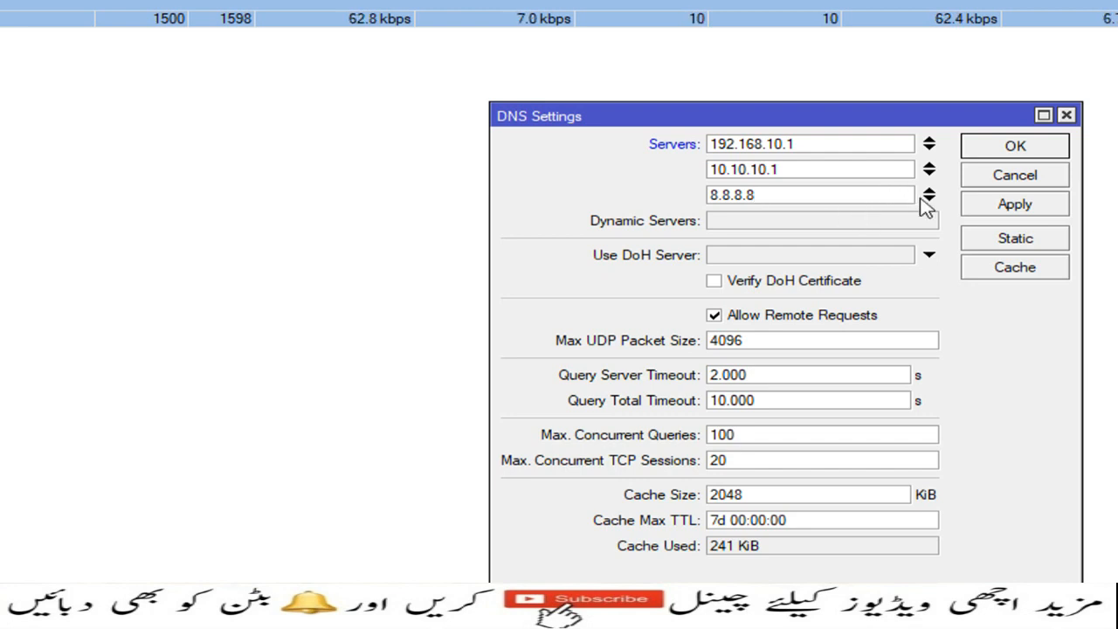
click(930, 195)
text(8)
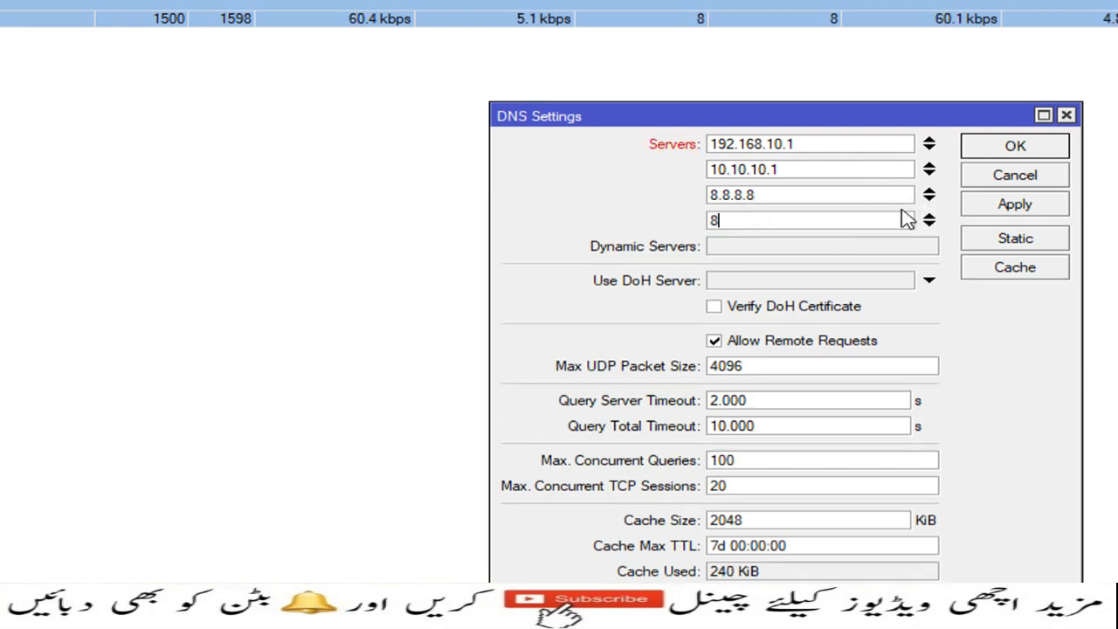
text(.8.4.4)
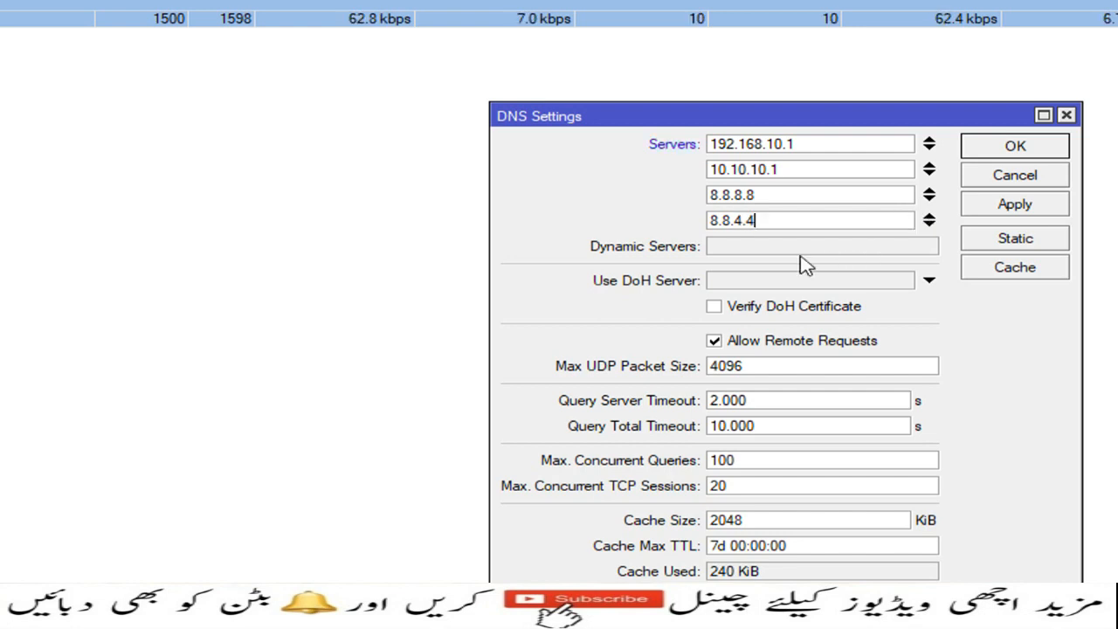
click(1013, 205)
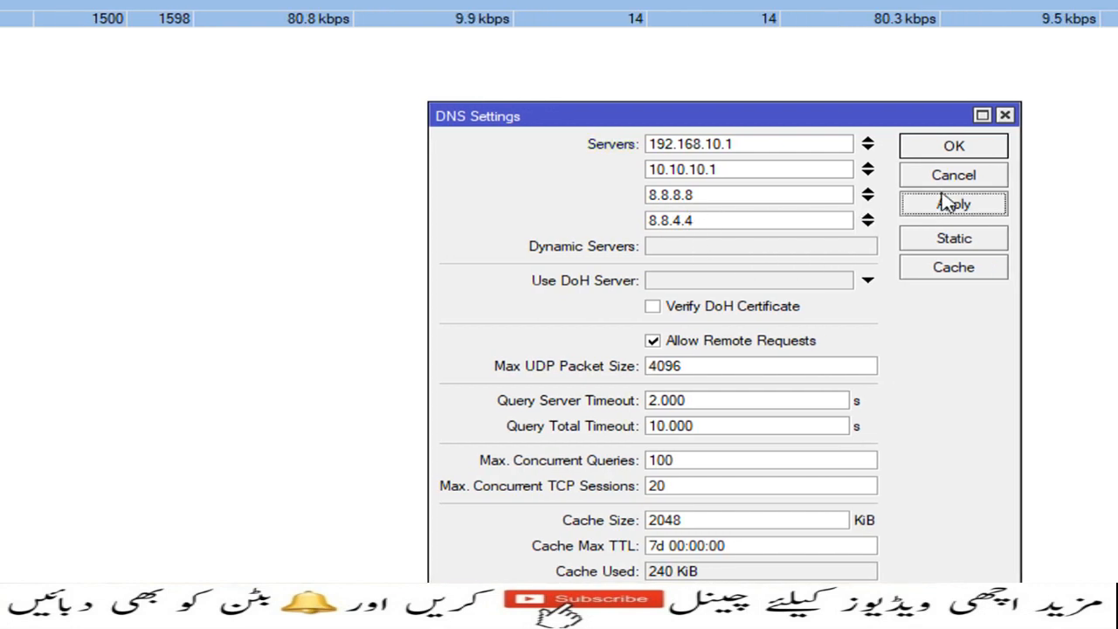
click(1020, 146)
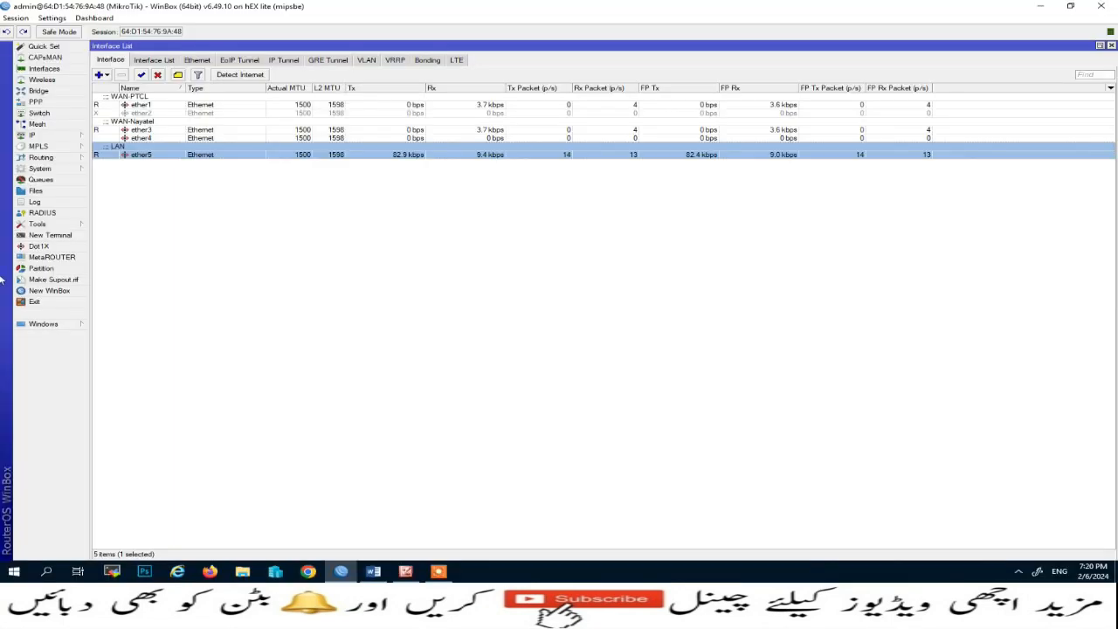
Start a new firewall mangle rule on the prerouting chain and open its source address for entry.
click(39, 137)
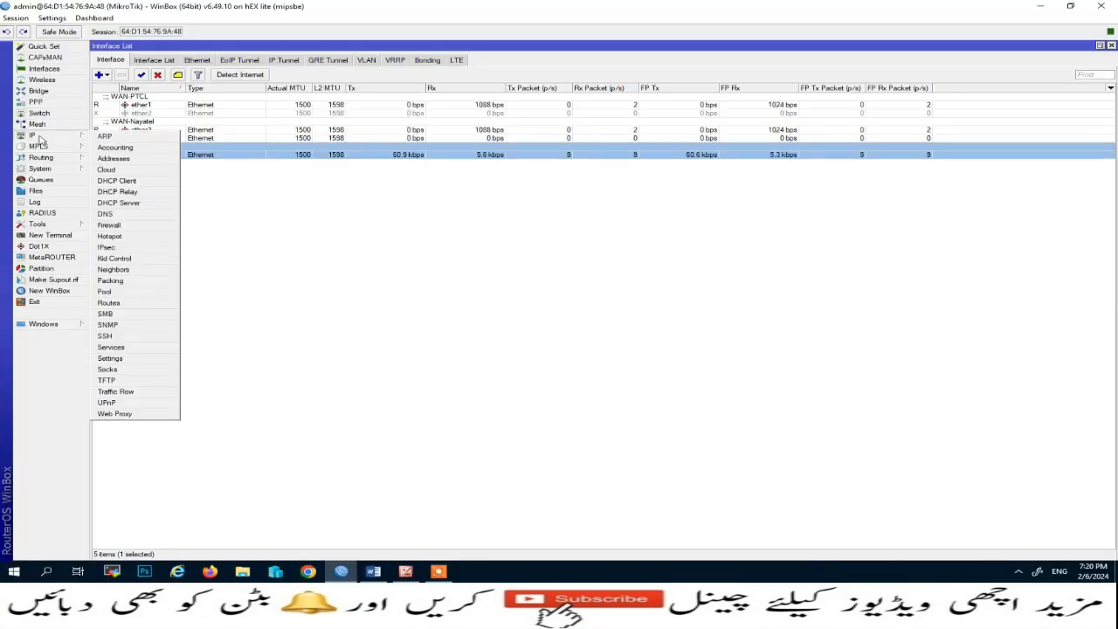
click(131, 225)
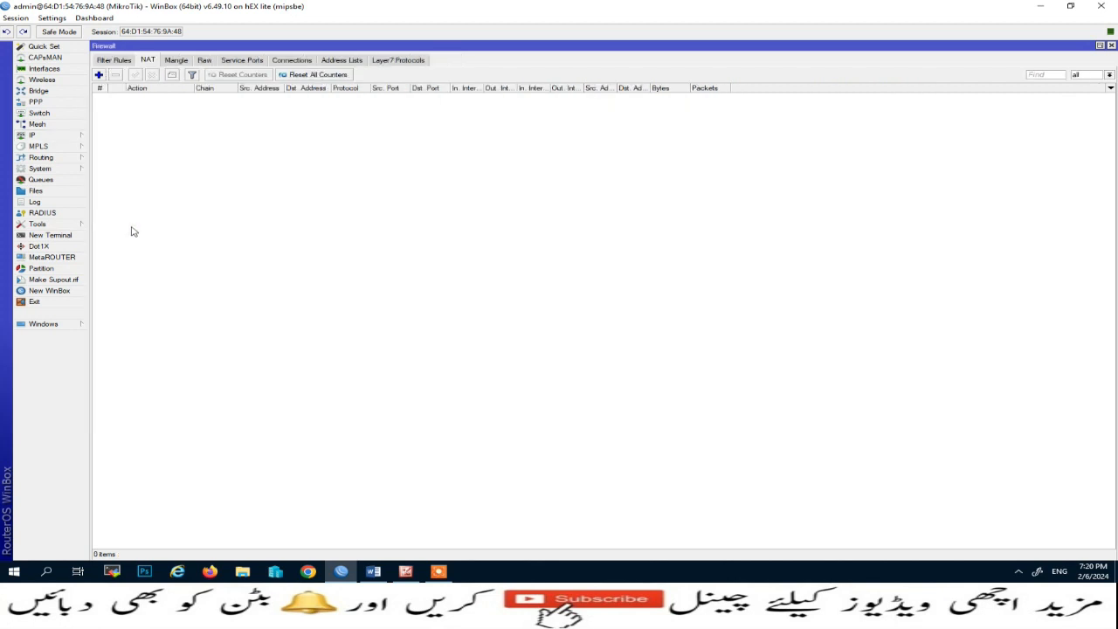
click(177, 60)
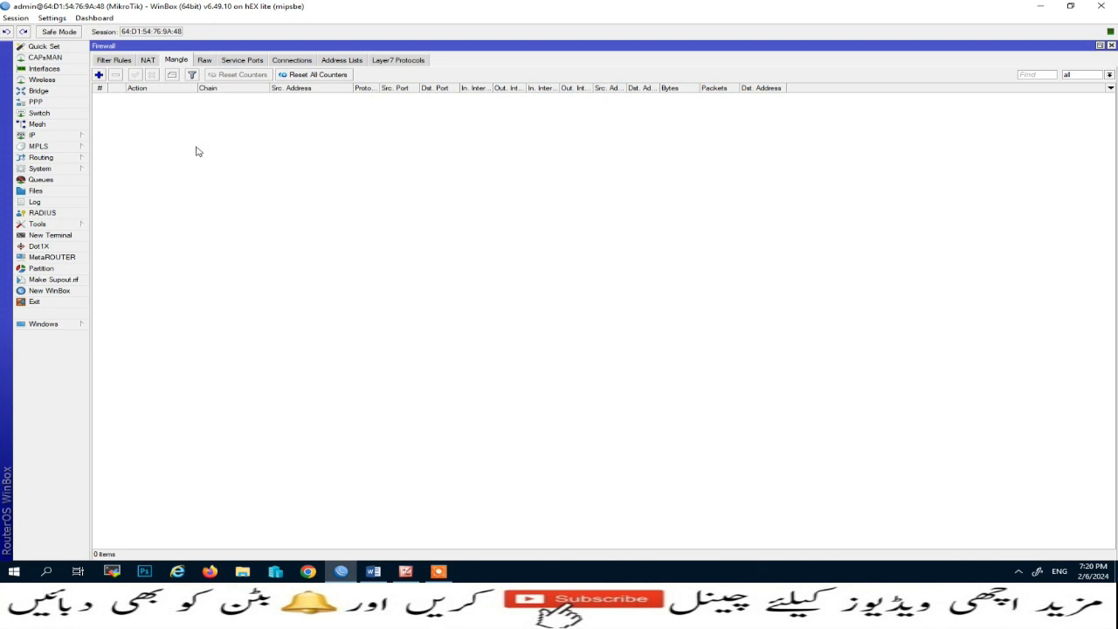
click(98, 75)
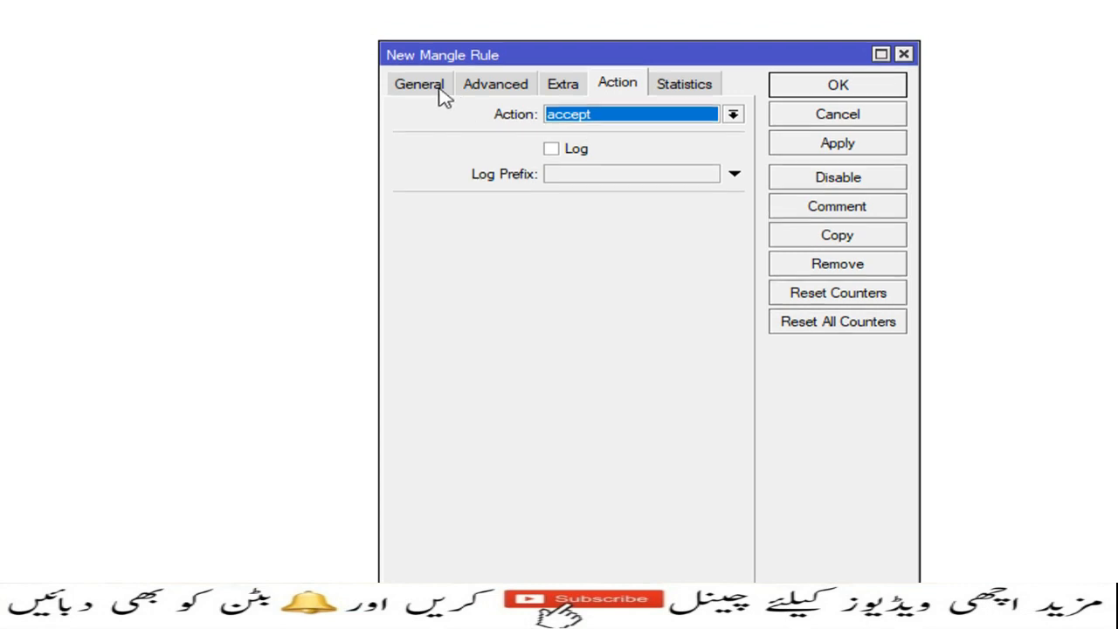
click(439, 88)
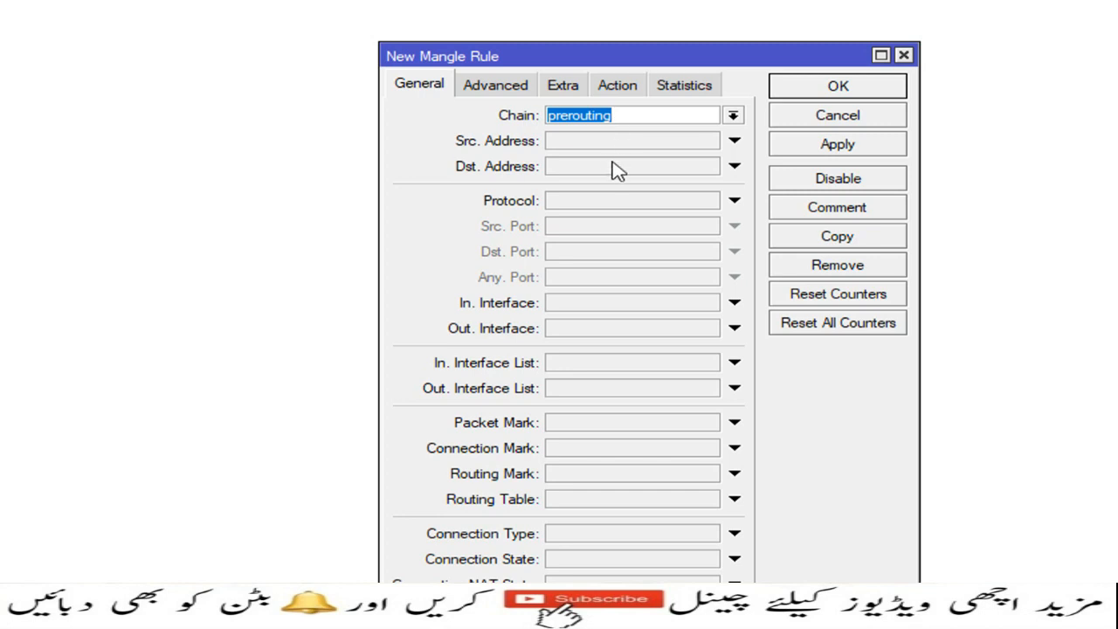
click(590, 143)
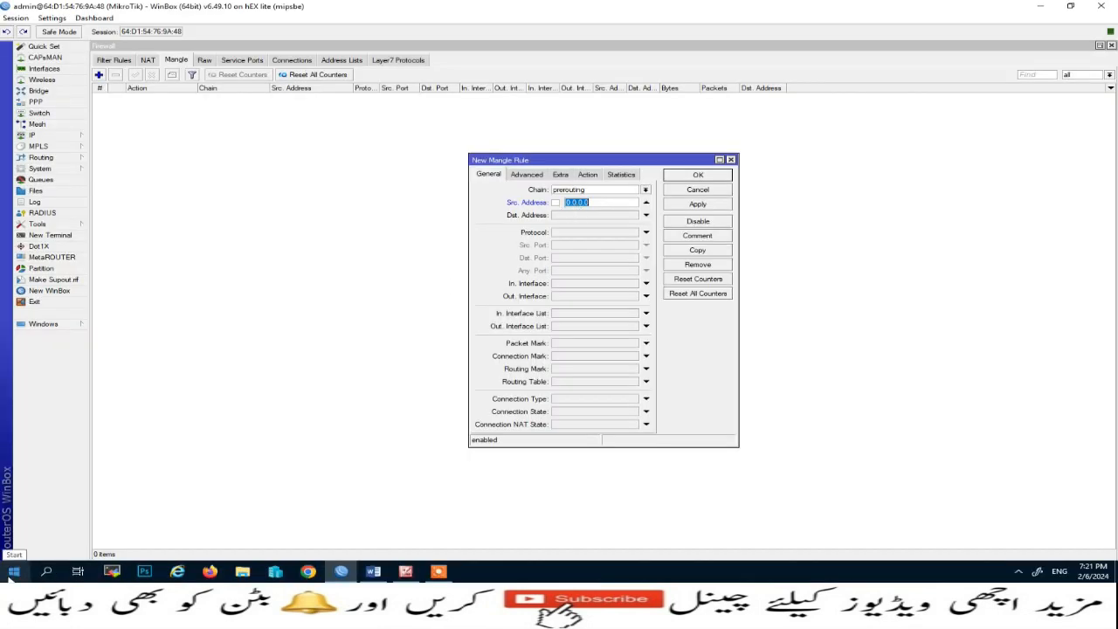
Open a Windows command prompt and run ipconfig to check the computer's IP configuration.
right_click(14, 573)
click(60, 523)
text(cmd)
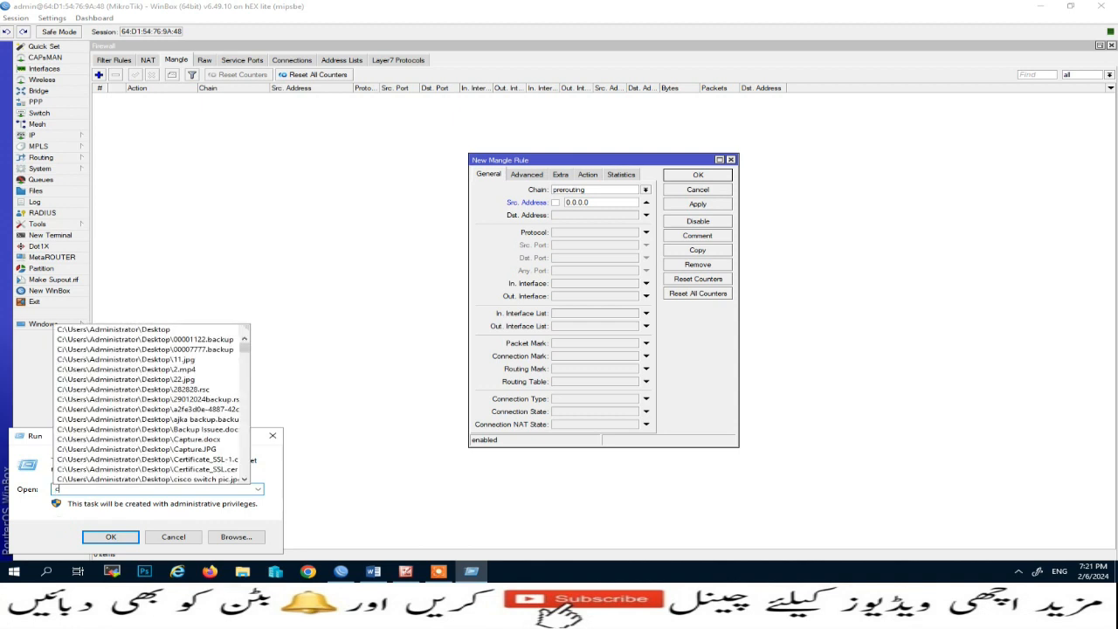
key(Return)
text(ip)
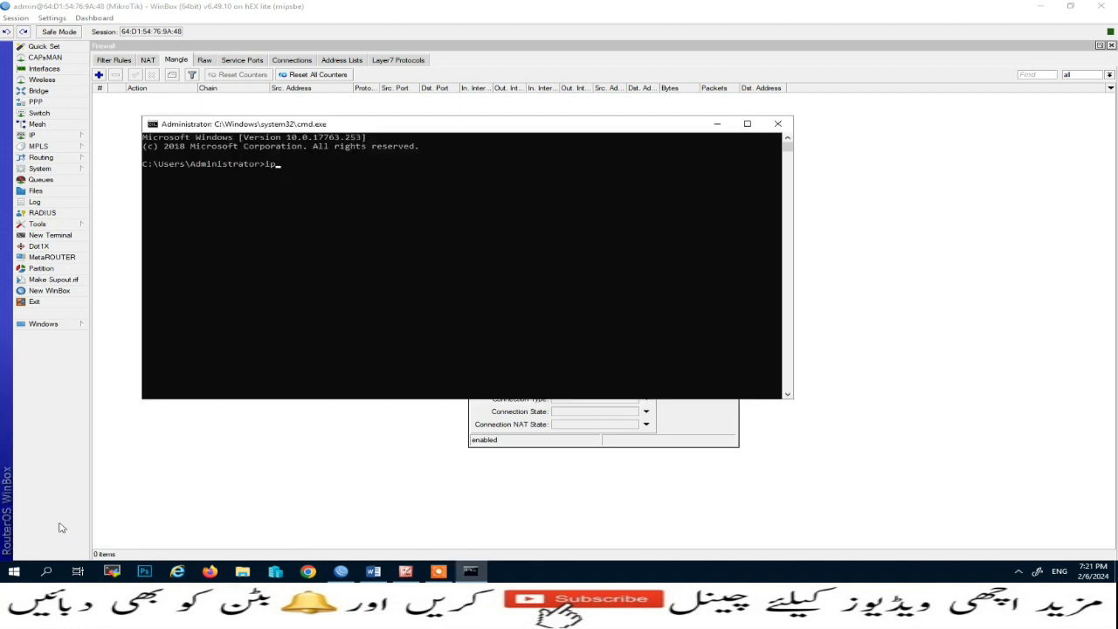
text(config)
key(Return)
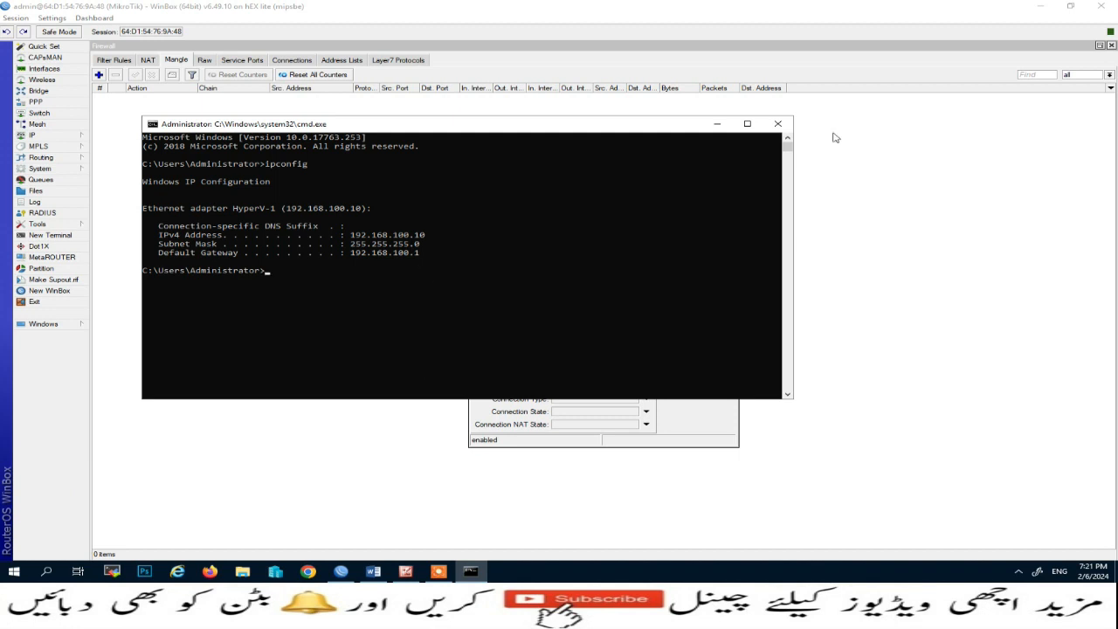
Close the command prompt and set the new mangle rule's source address to 192.168.100.0/25.
click(778, 123)
click(615, 202)
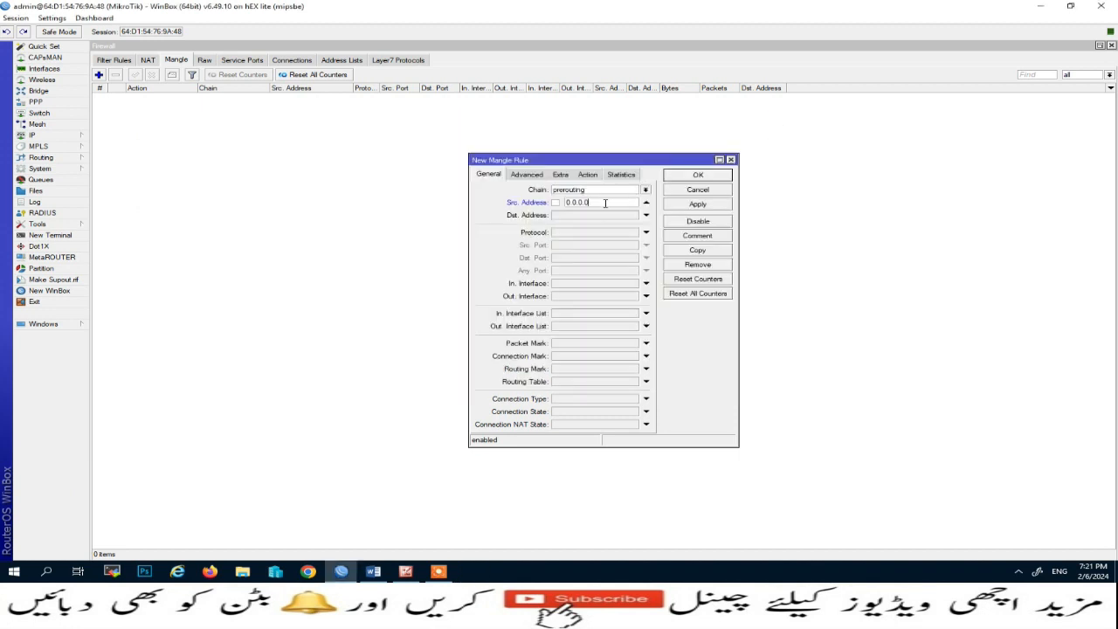
double_click(590, 202)
text(192.168.100.0/25)
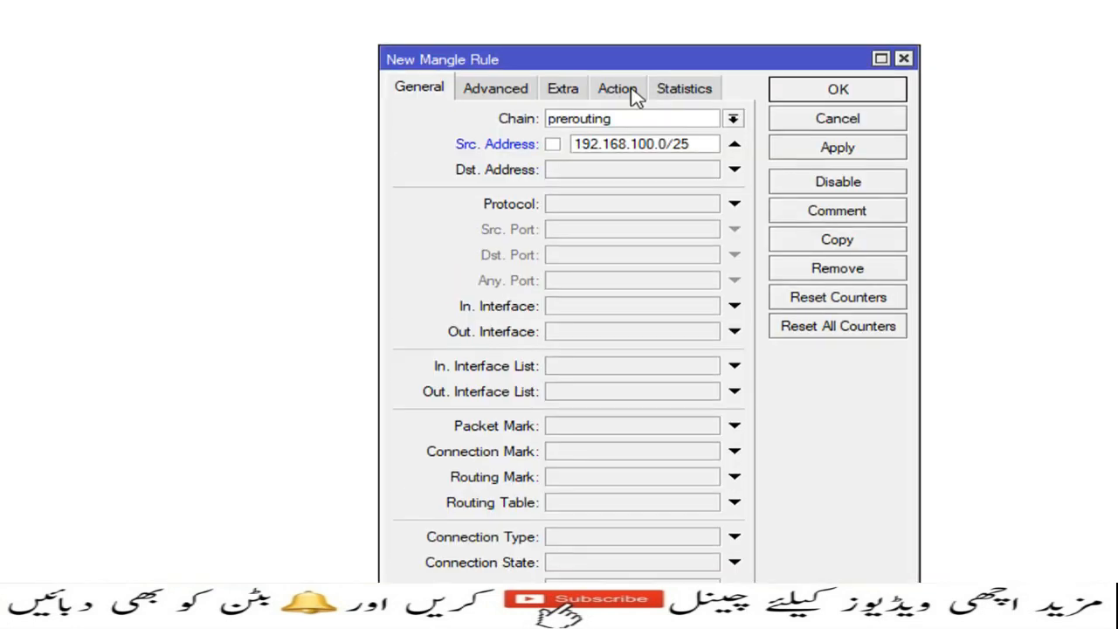
Set the rule's action to mark routing with new routing mark GroupA, disable Passthrough and apply the rule.
click(630, 91)
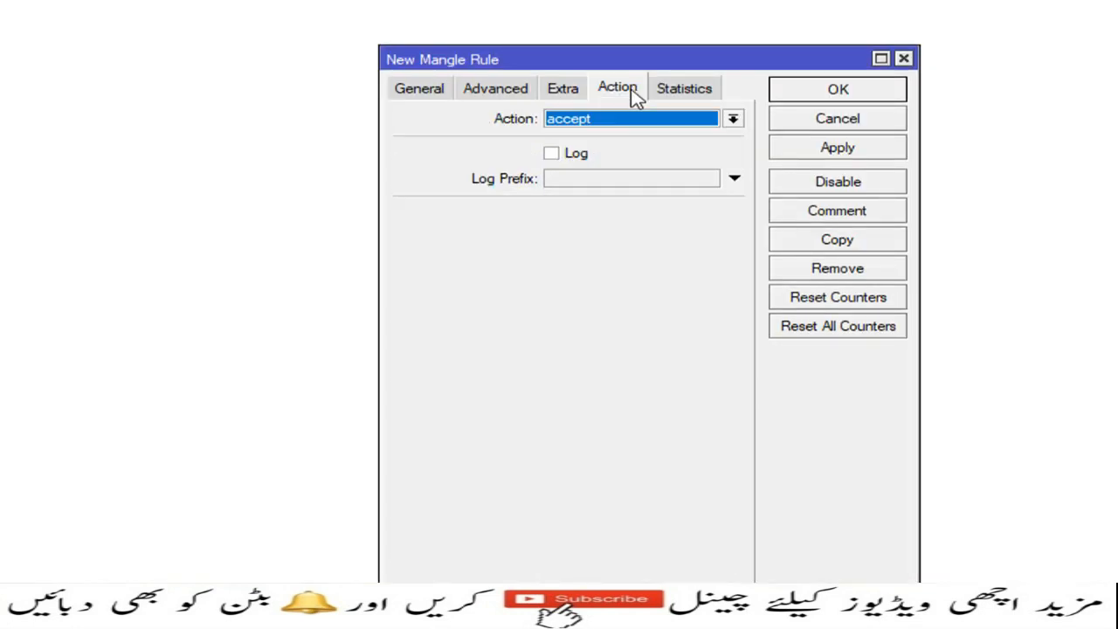
click(731, 120)
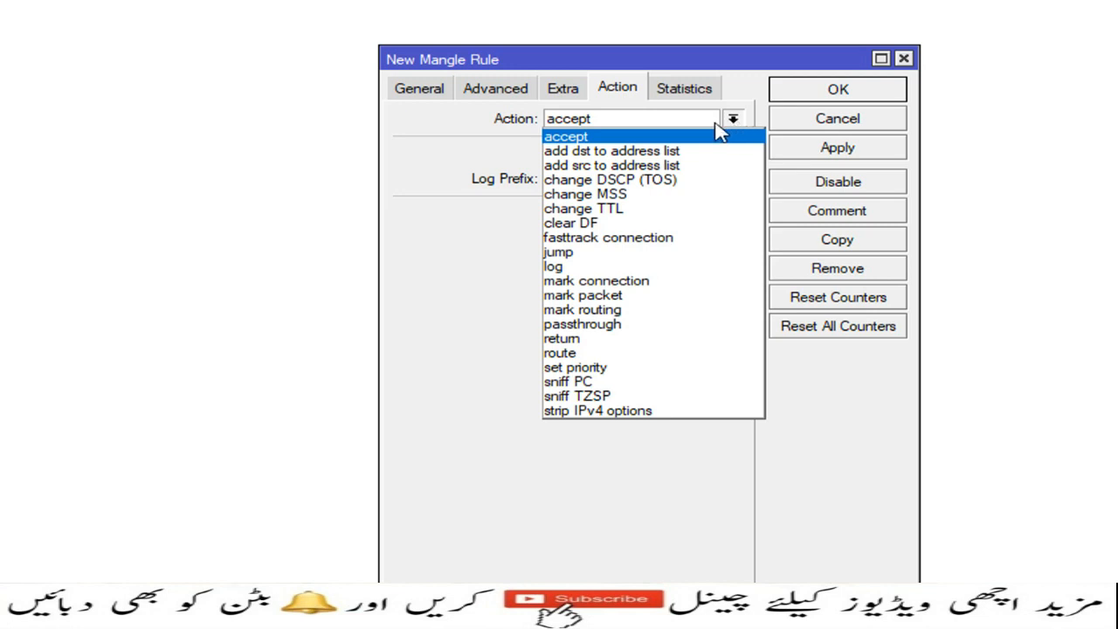
click(631, 311)
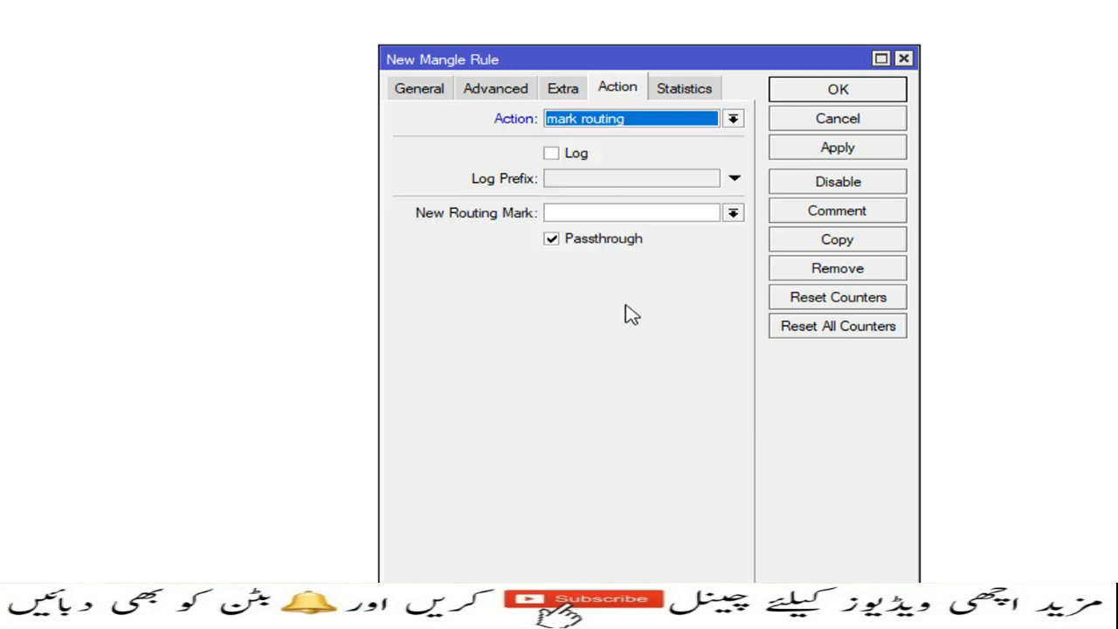
click(584, 218)
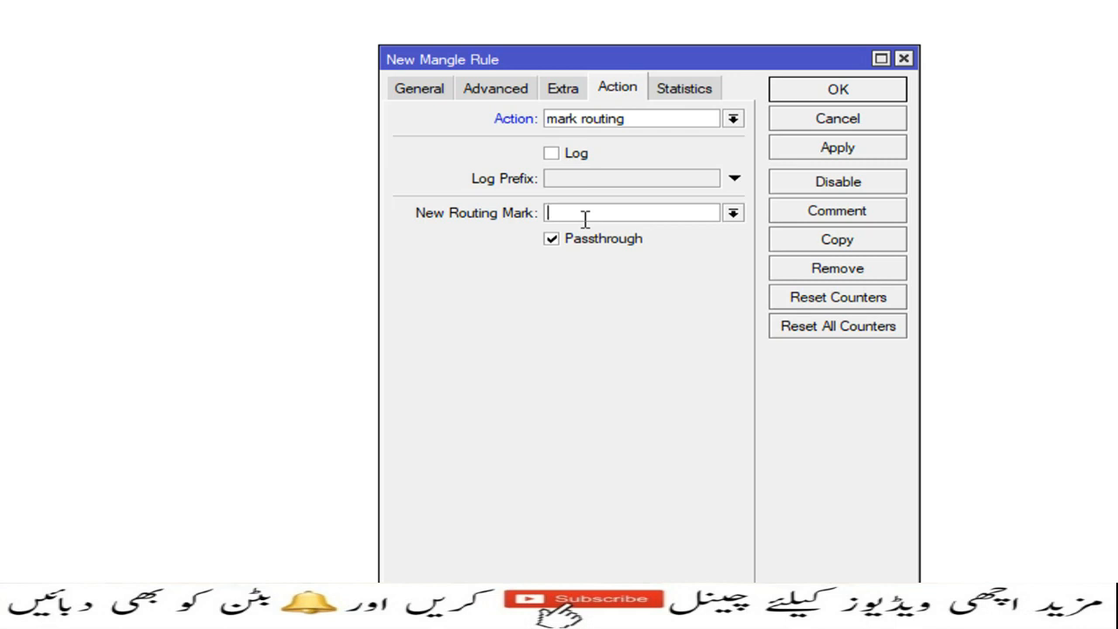
text(GroupA)
click(553, 241)
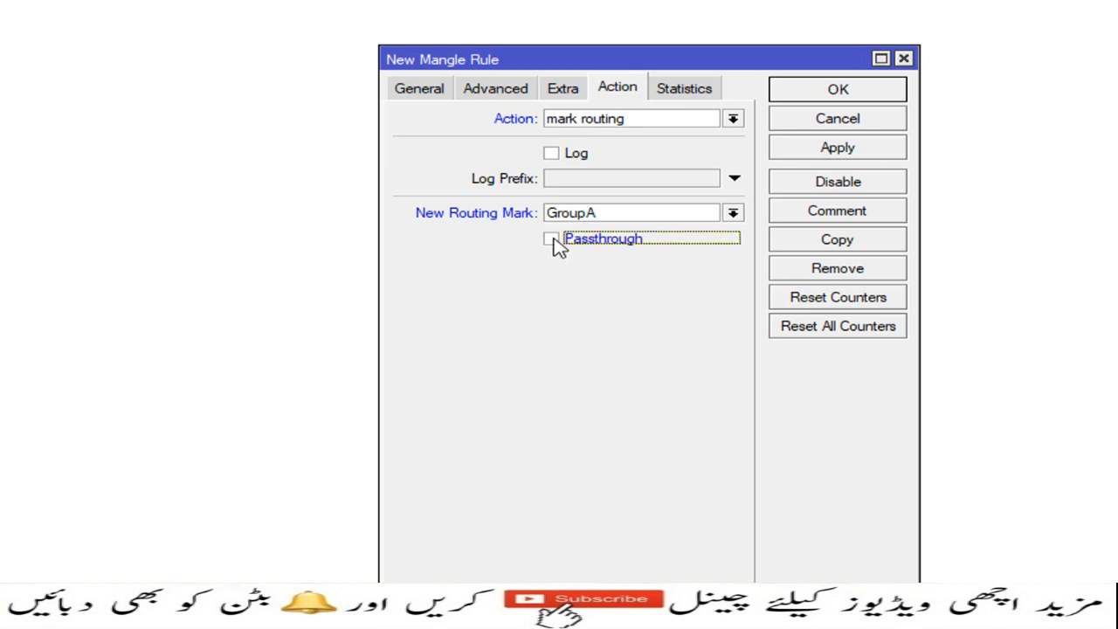
click(839, 153)
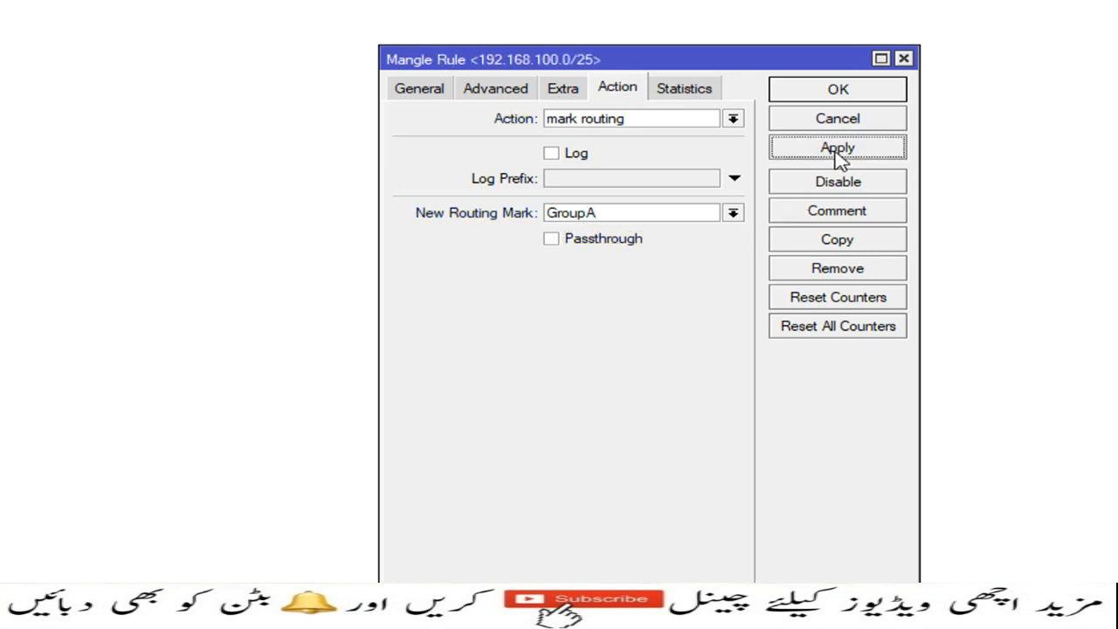
Copy the mangle rule and change the copy's source address to 192.168.100.128/25.
click(836, 240)
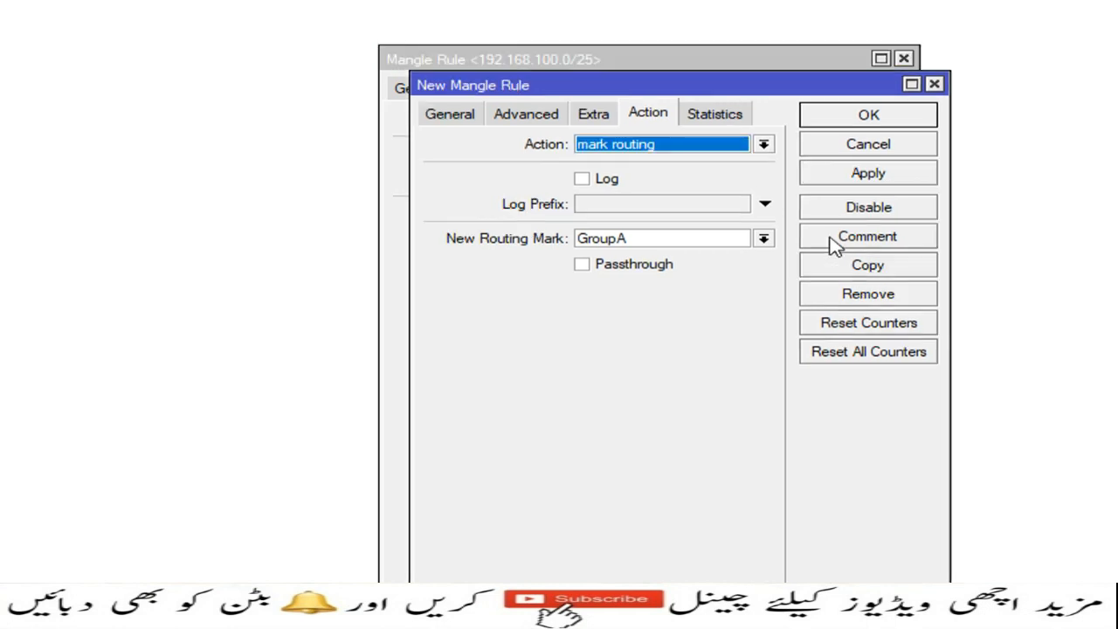
click(458, 117)
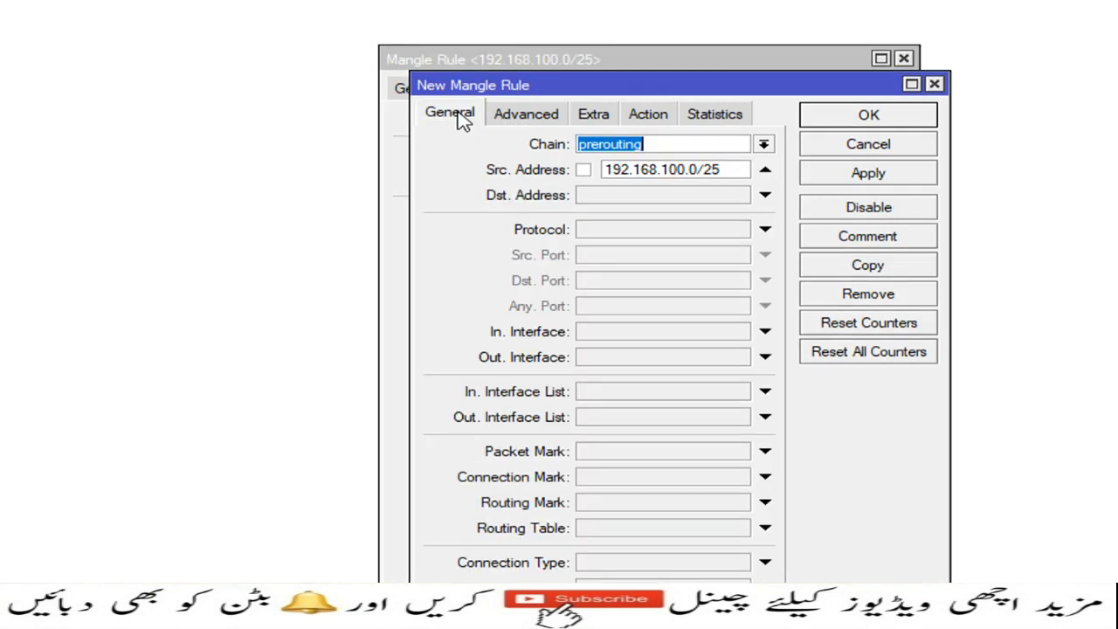
click(698, 169)
key(BackSpace)
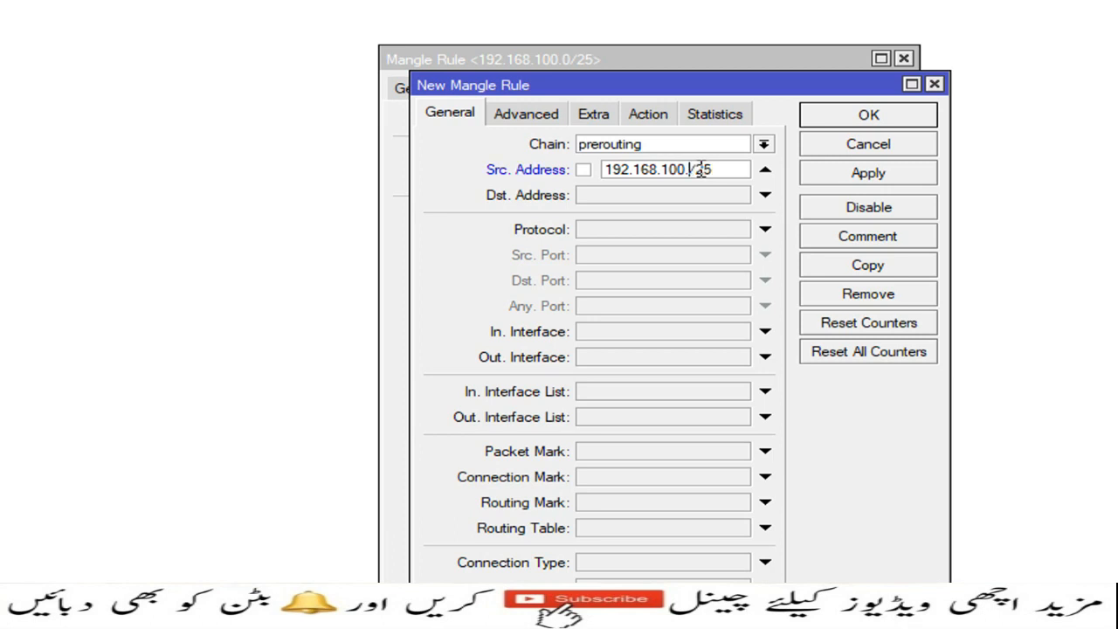
text(128)
Change the copied rule's new routing mark to GroupB, then save and close both mangle rules.
click(652, 122)
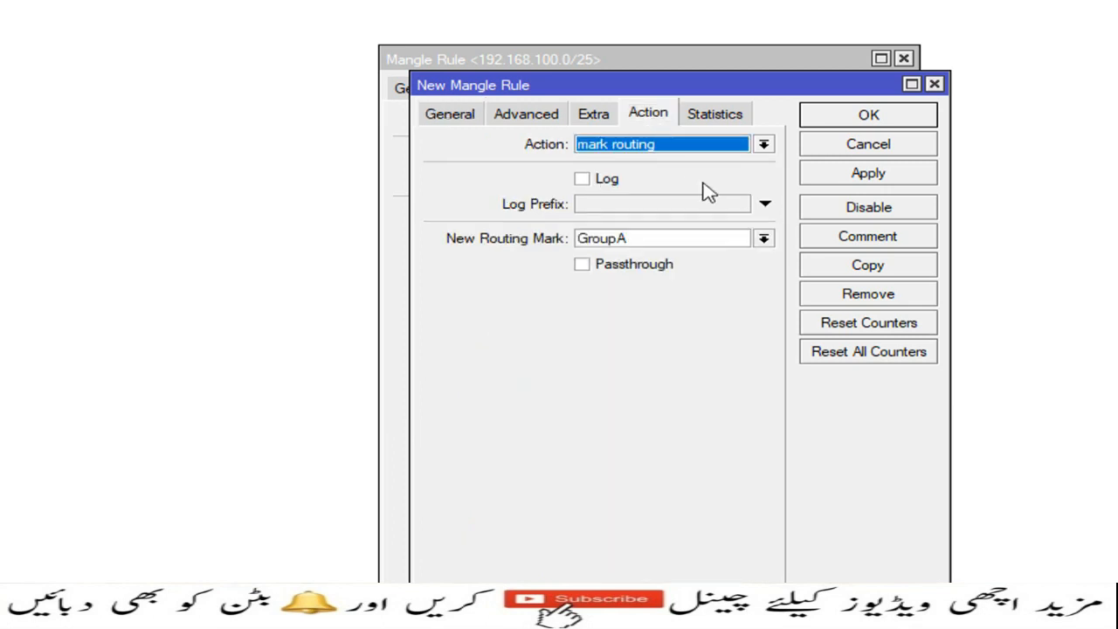
click(609, 242)
click(637, 245)
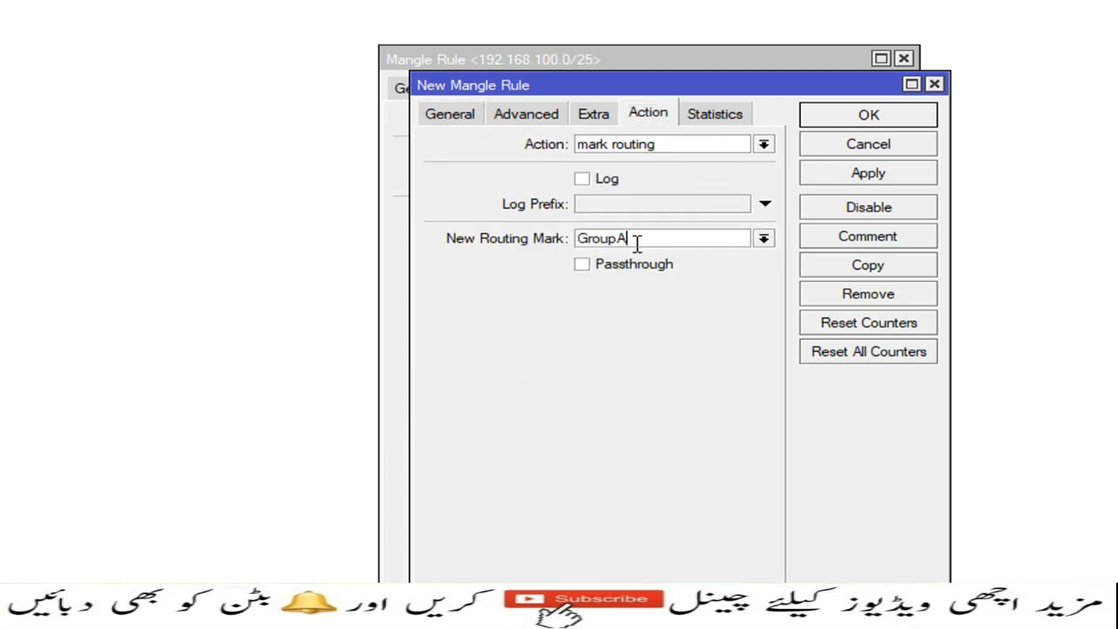
drag(637, 245, 621, 238)
text(BB)
click(859, 179)
click(871, 123)
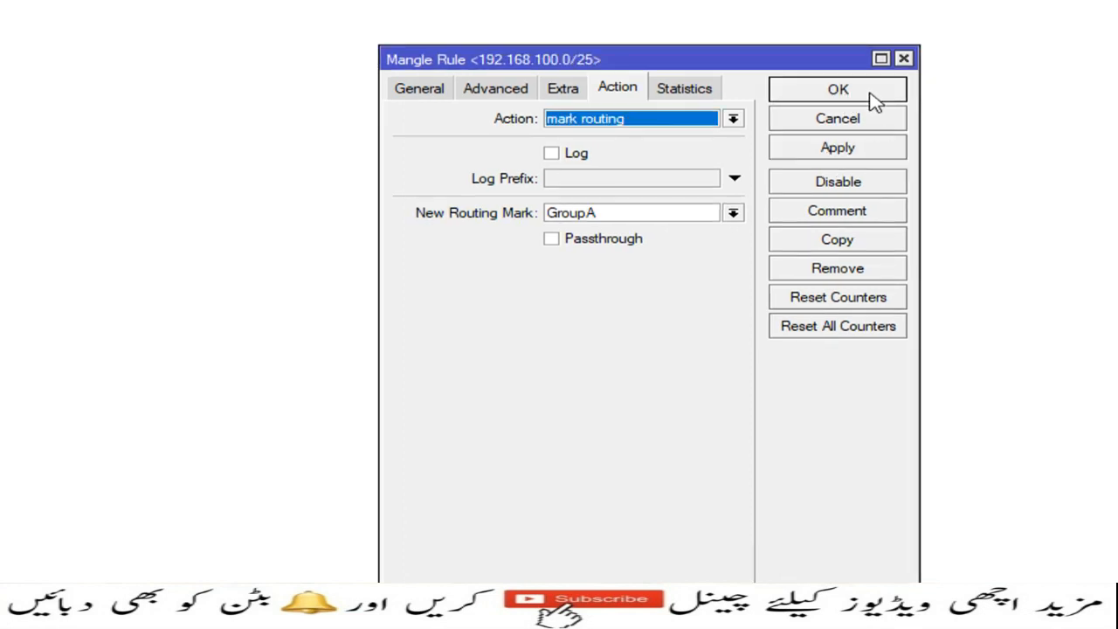
click(871, 95)
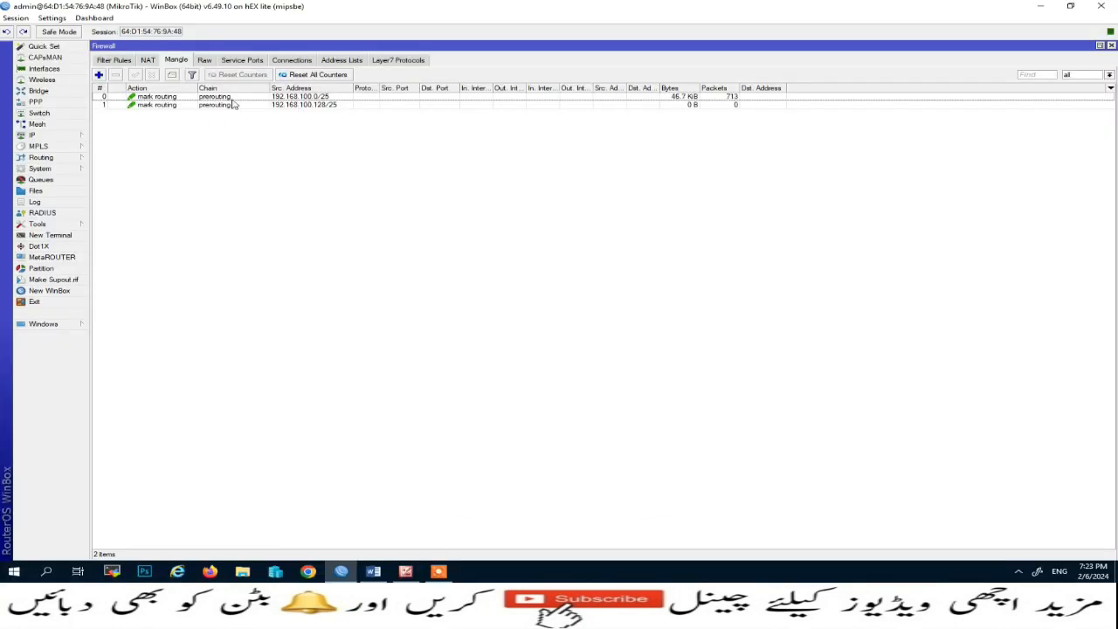
Switch to the Lecture-22 Word document and examine the /25 subnet mask, hosts-per-subnet and block size calculations.
click(374, 573)
scroll(532, 264, up, 1)
scroll(531, 265, up, 2)
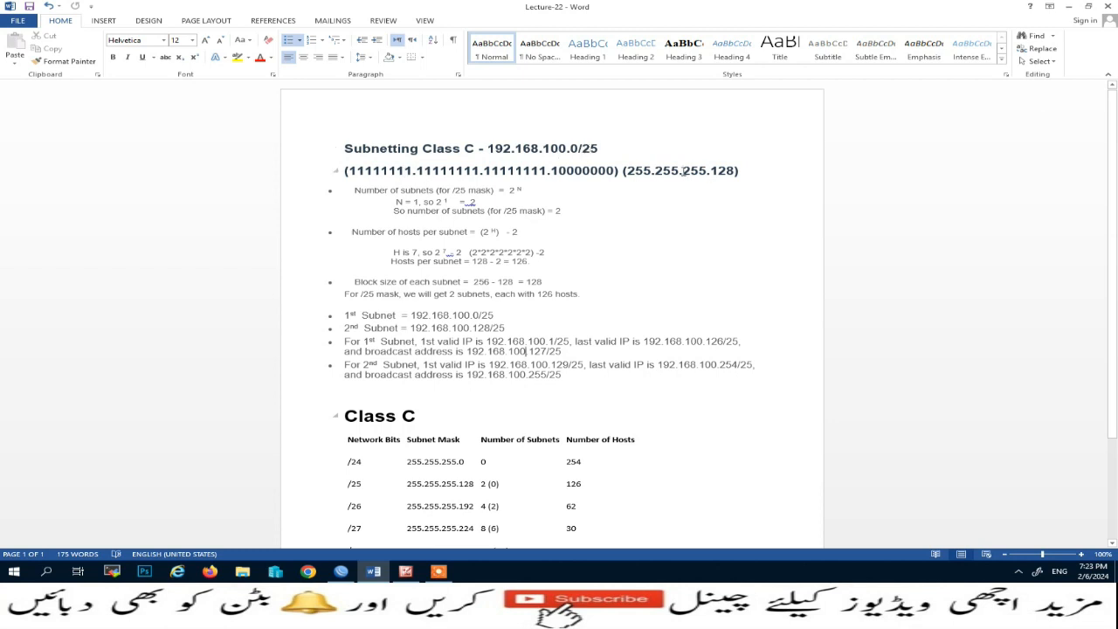
drag(626, 172, 651, 175)
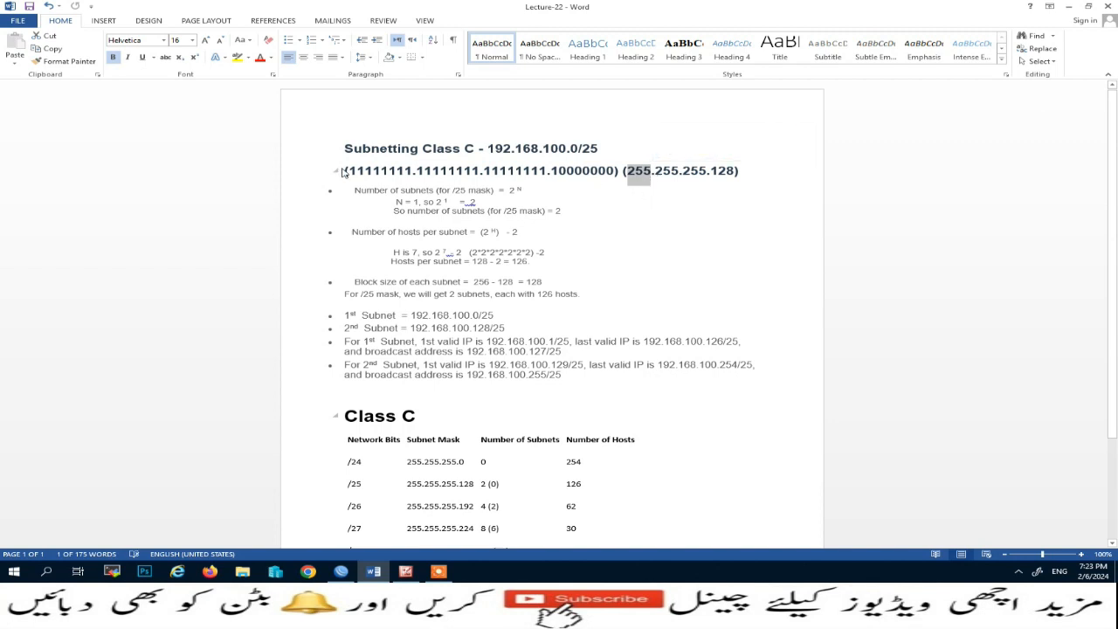
drag(349, 171, 411, 168)
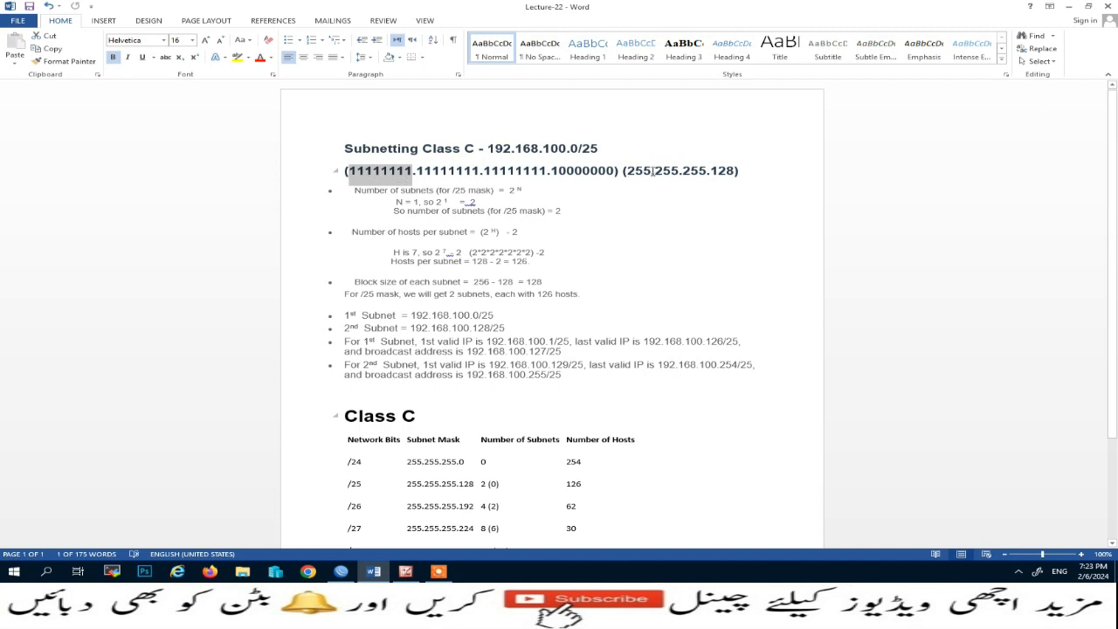
drag(552, 170, 617, 171)
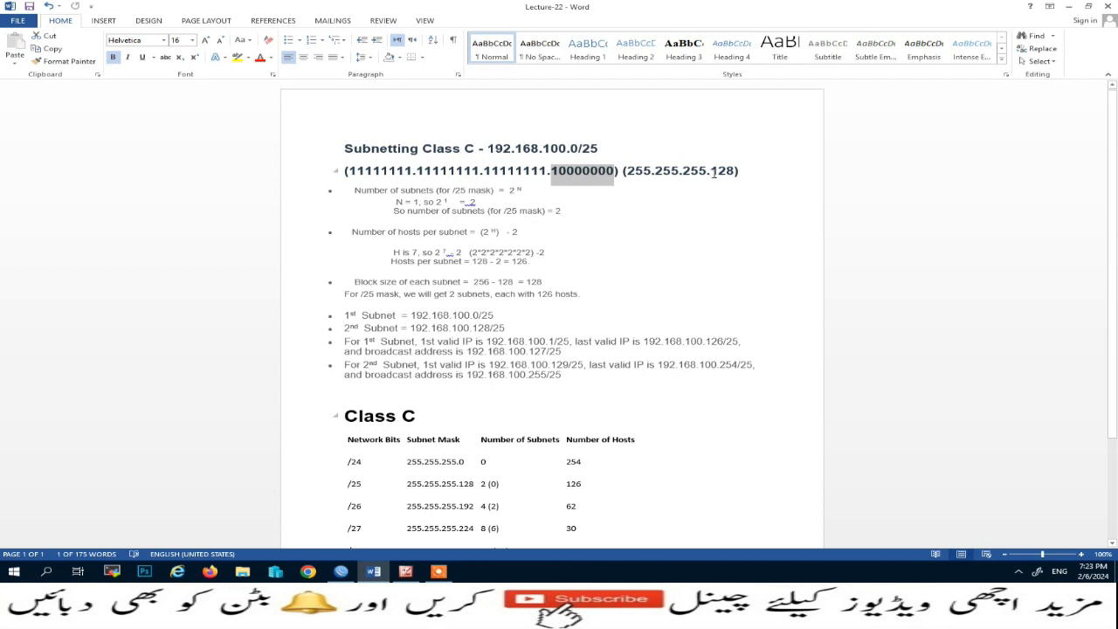
click(565, 175)
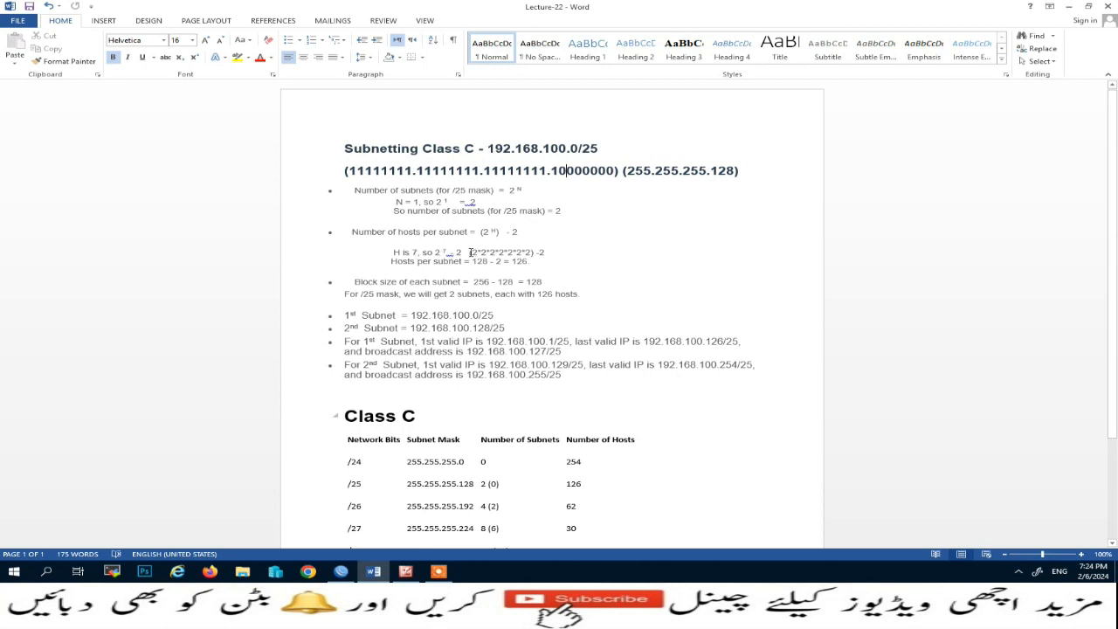
drag(470, 252, 527, 252)
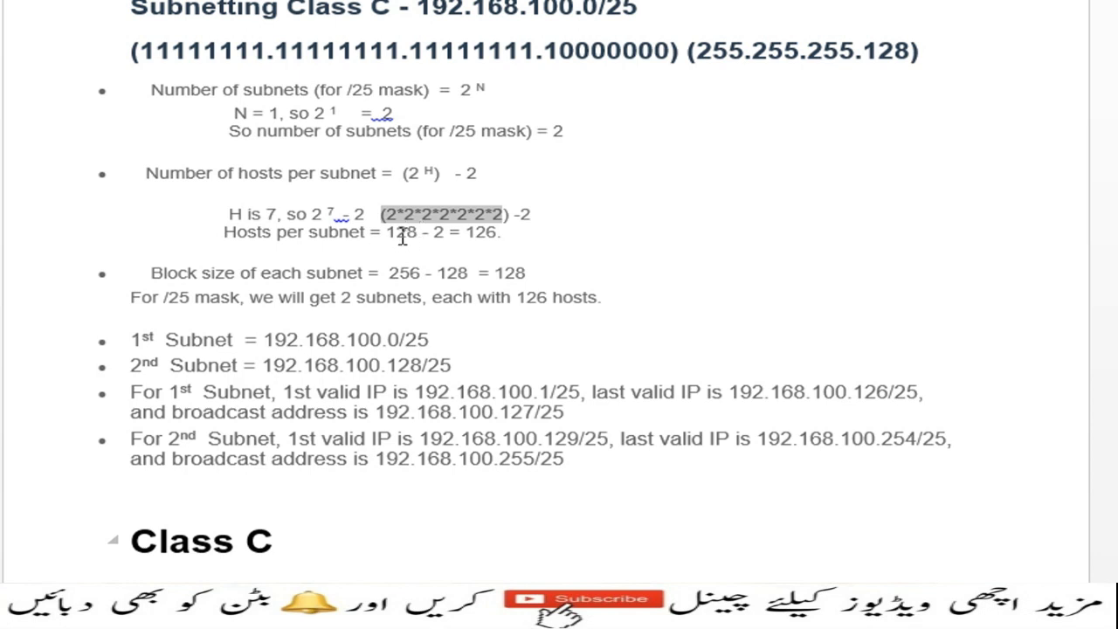
drag(396, 231, 419, 232)
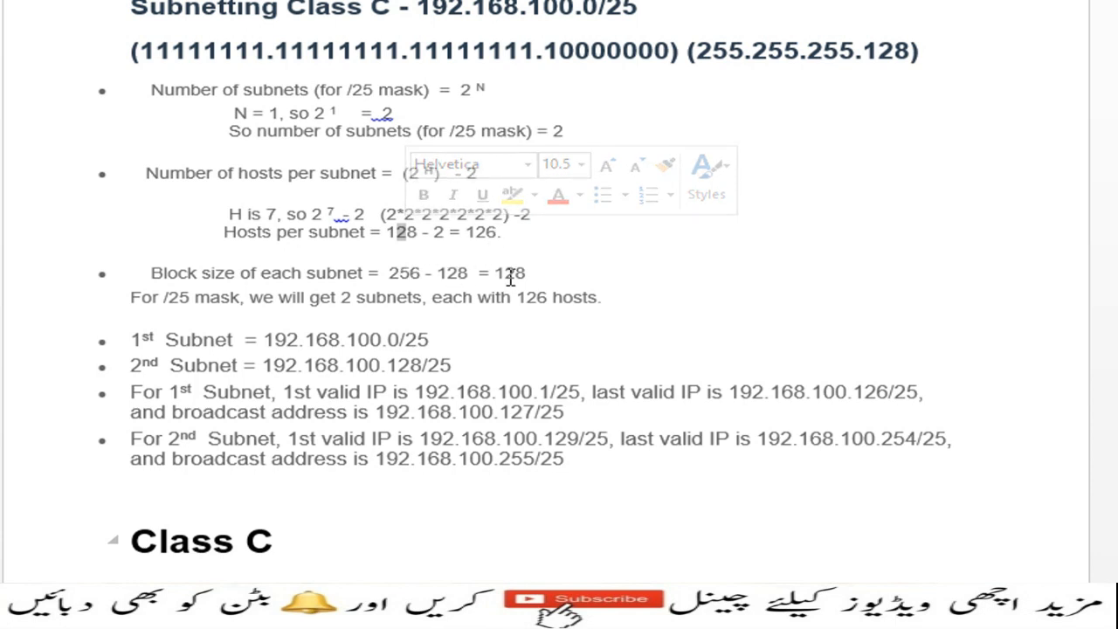
drag(496, 274, 535, 274)
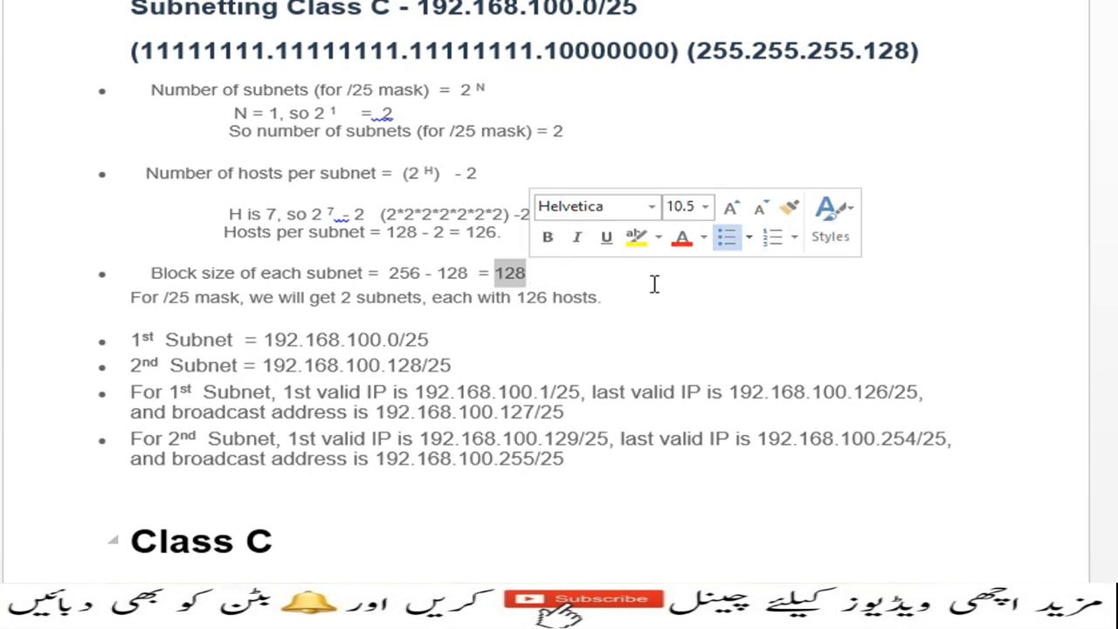
click(617, 349)
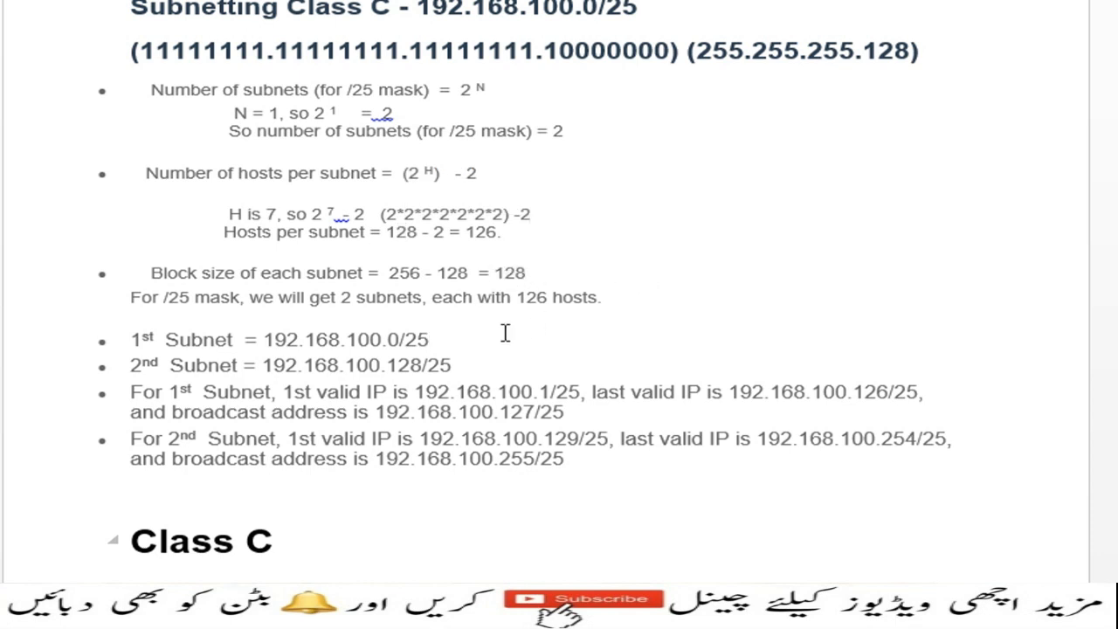
Examine the two /25 subnets, their valid IP ranges and broadcast addresses, and the Class C subnet table.
scroll(506, 333, down, 1)
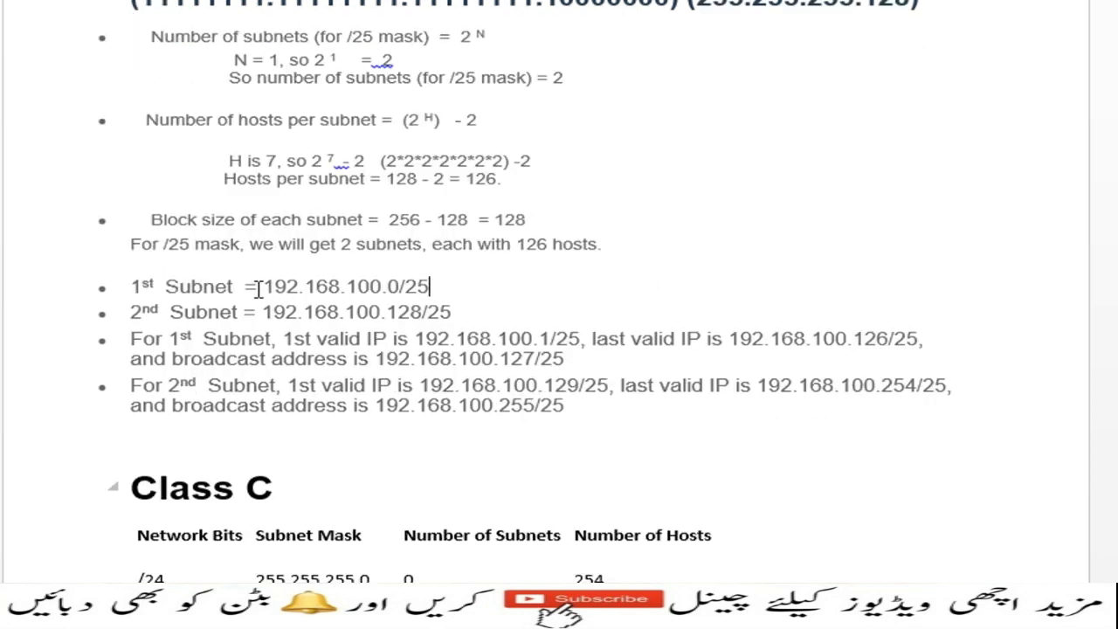
drag(247, 289, 432, 288)
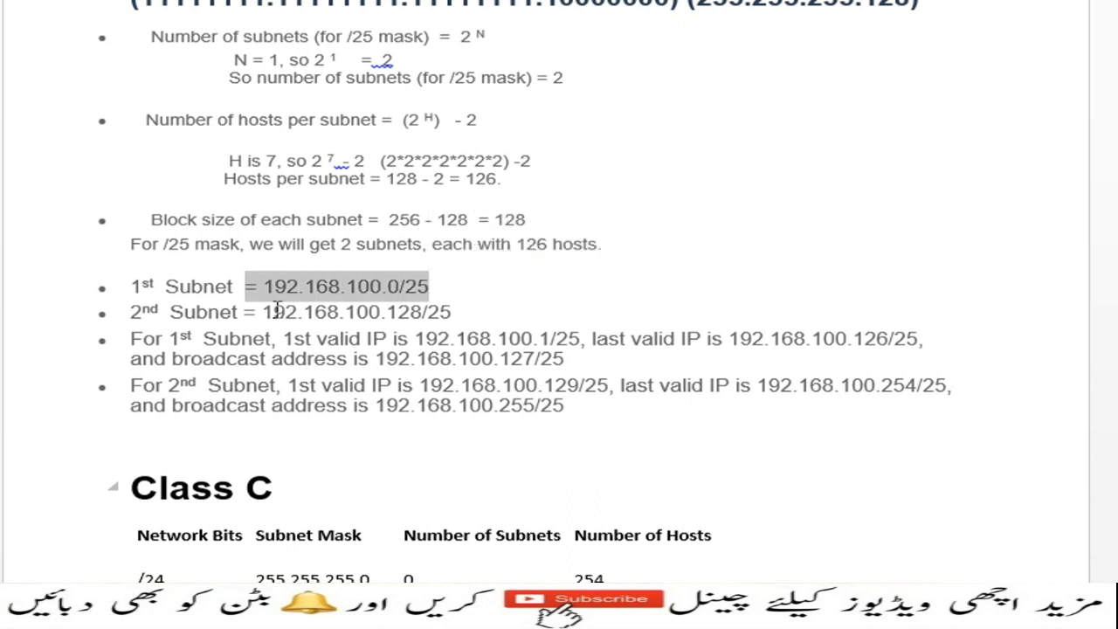
drag(263, 312, 450, 312)
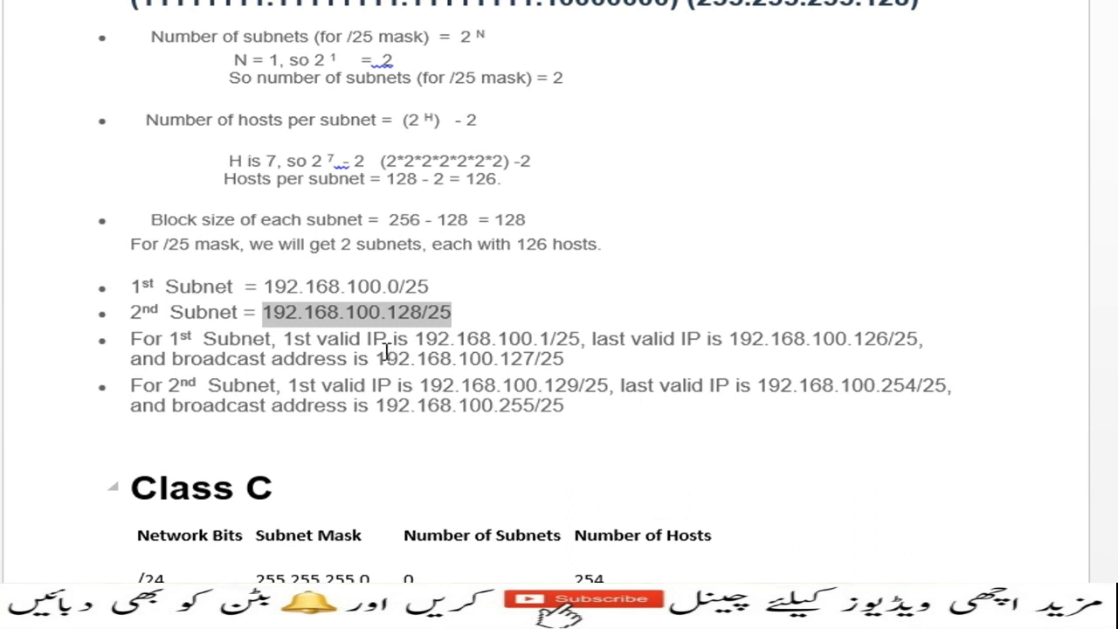
drag(426, 340, 580, 339)
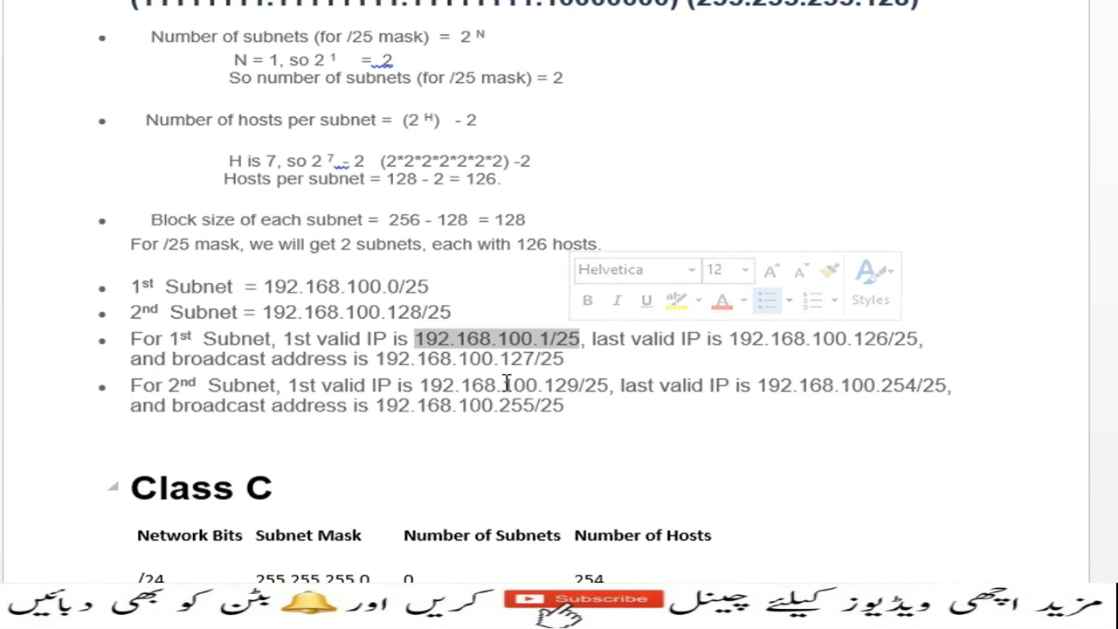
drag(425, 386, 579, 385)
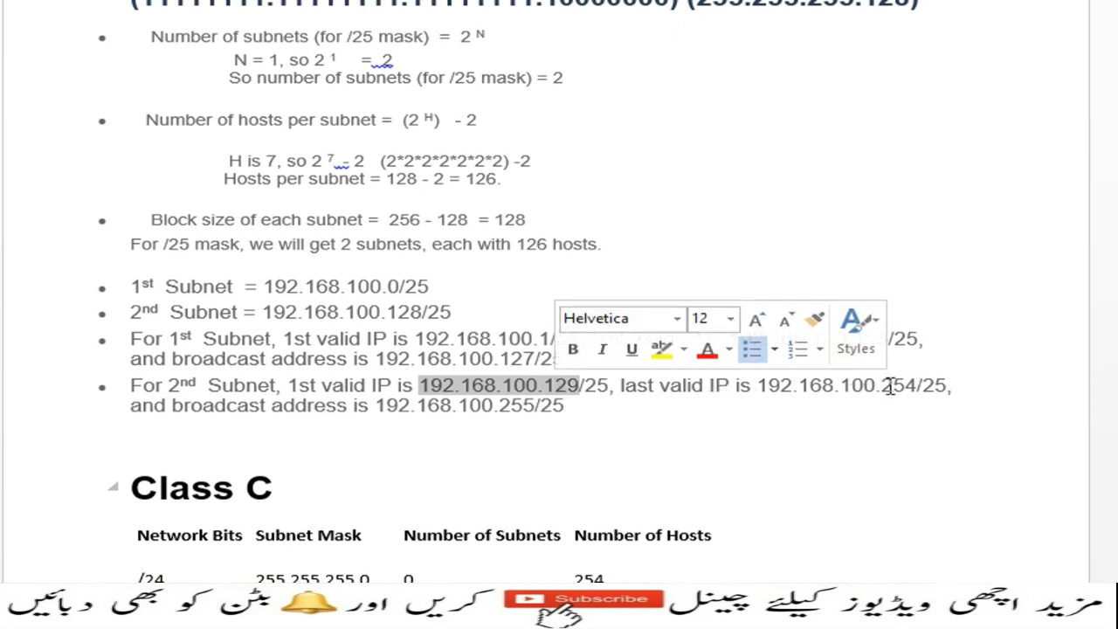
drag(890, 385, 922, 385)
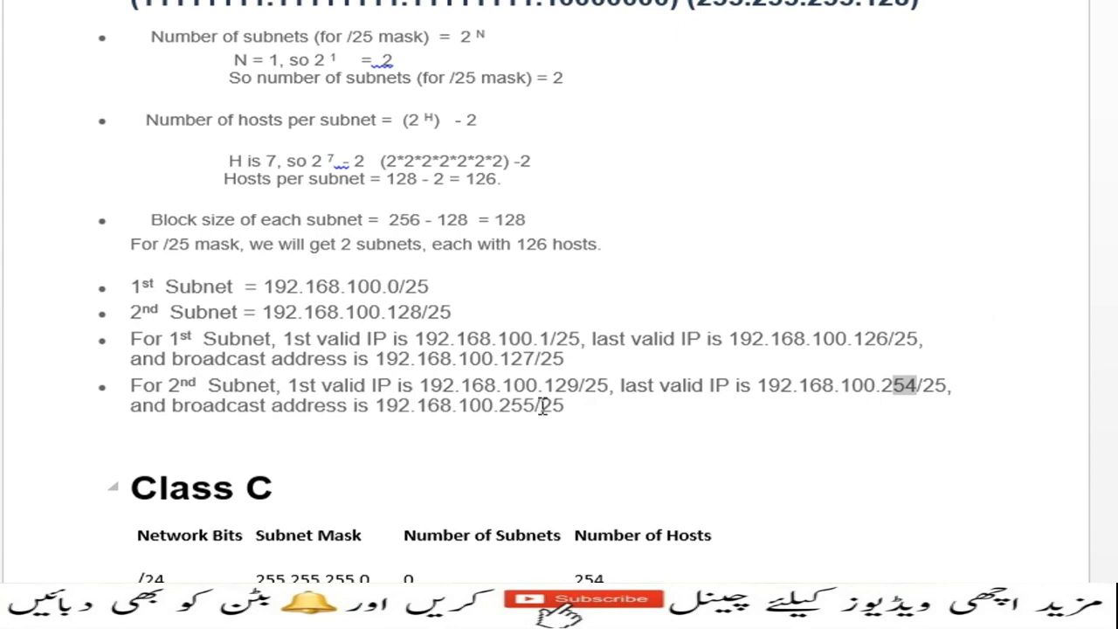
drag(541, 406, 463, 406)
scroll(651, 461, down, 1)
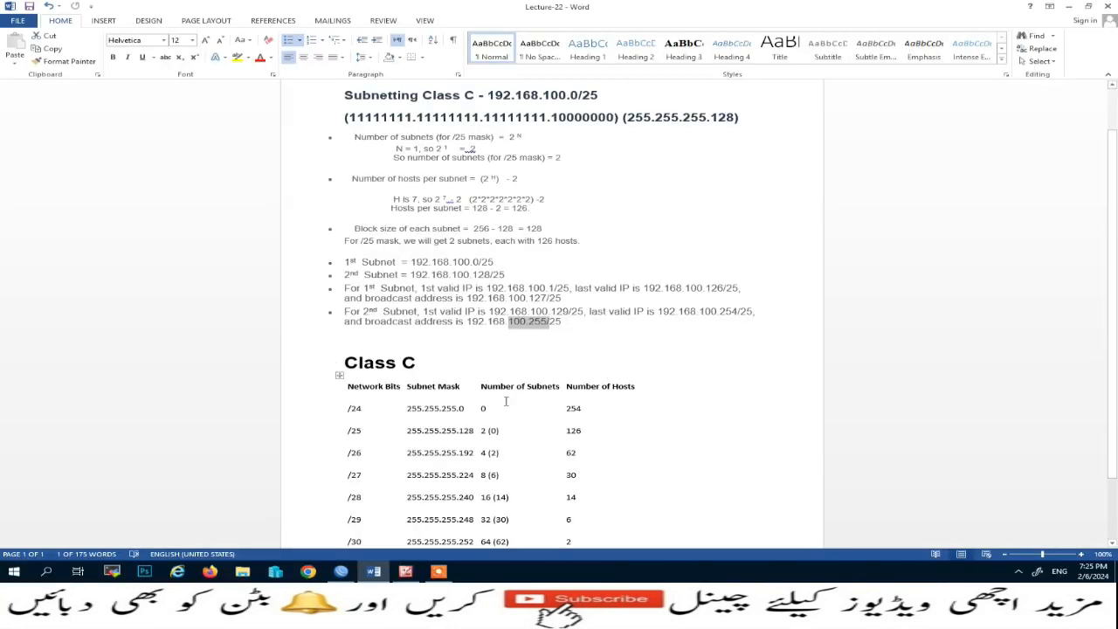
scroll(651, 462, down, 2)
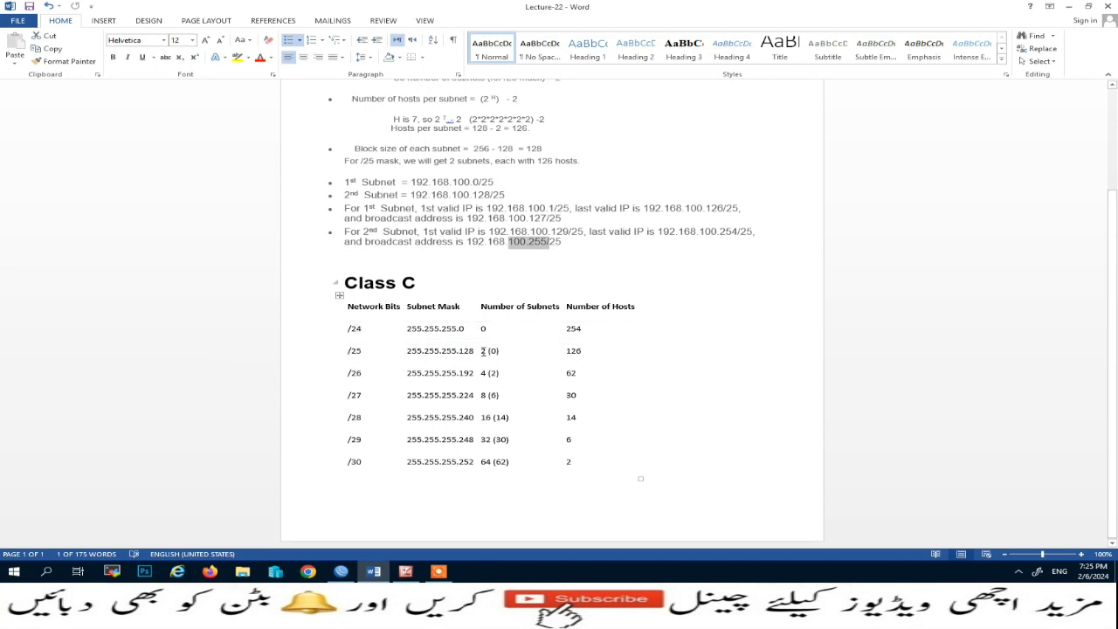
drag(482, 352, 504, 350)
click(667, 371)
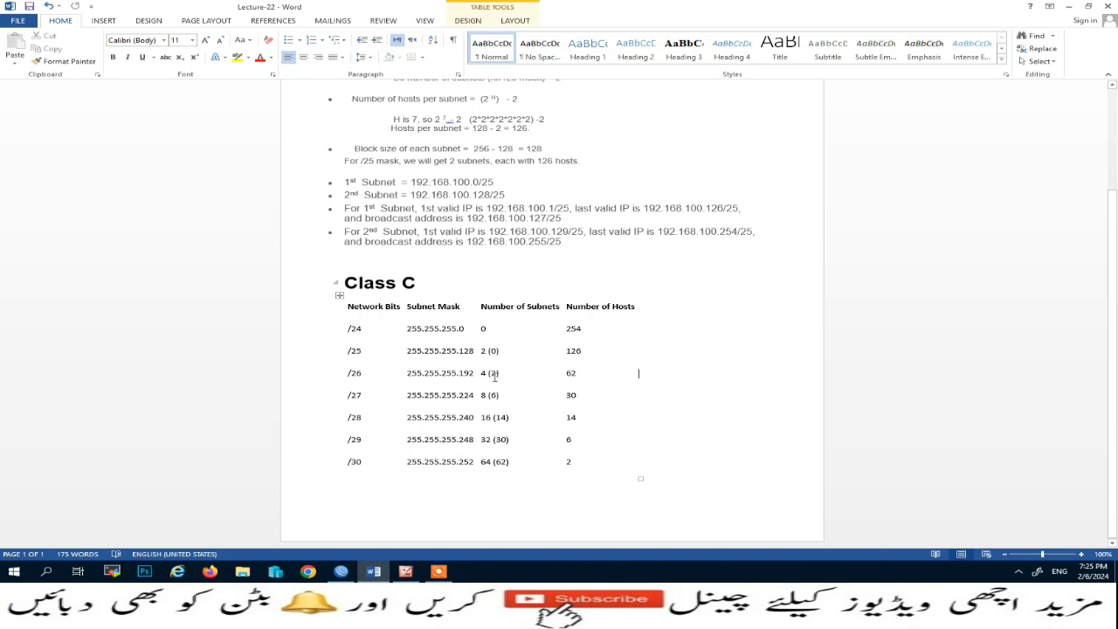
Switch back to WinBox and add a srcnat NAT rule with the masquerade action in the firewall.
click(340, 572)
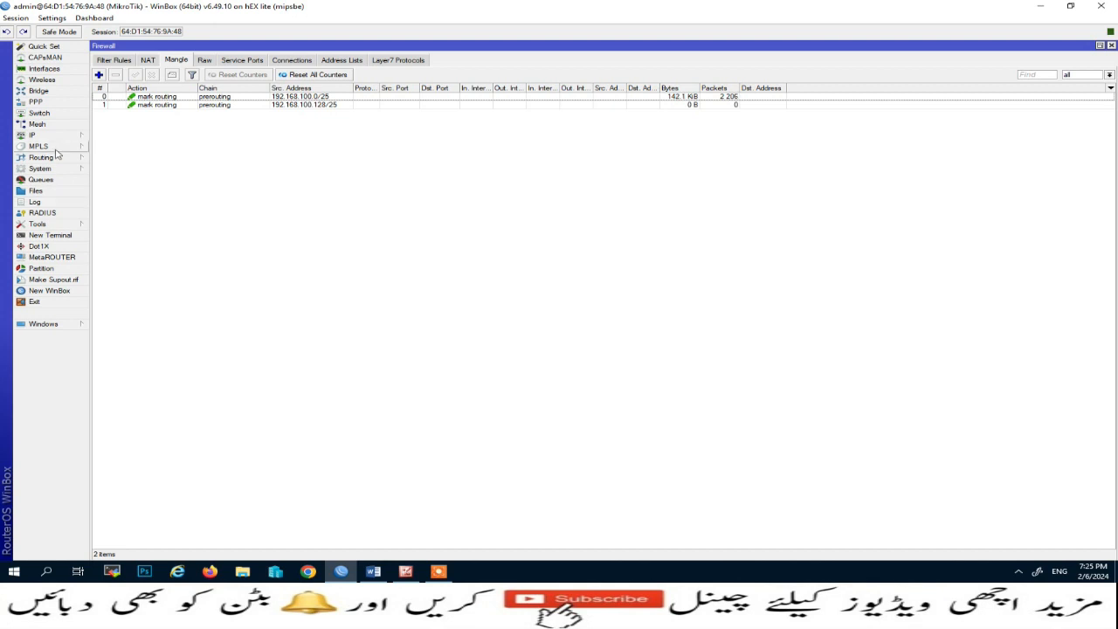
click(150, 63)
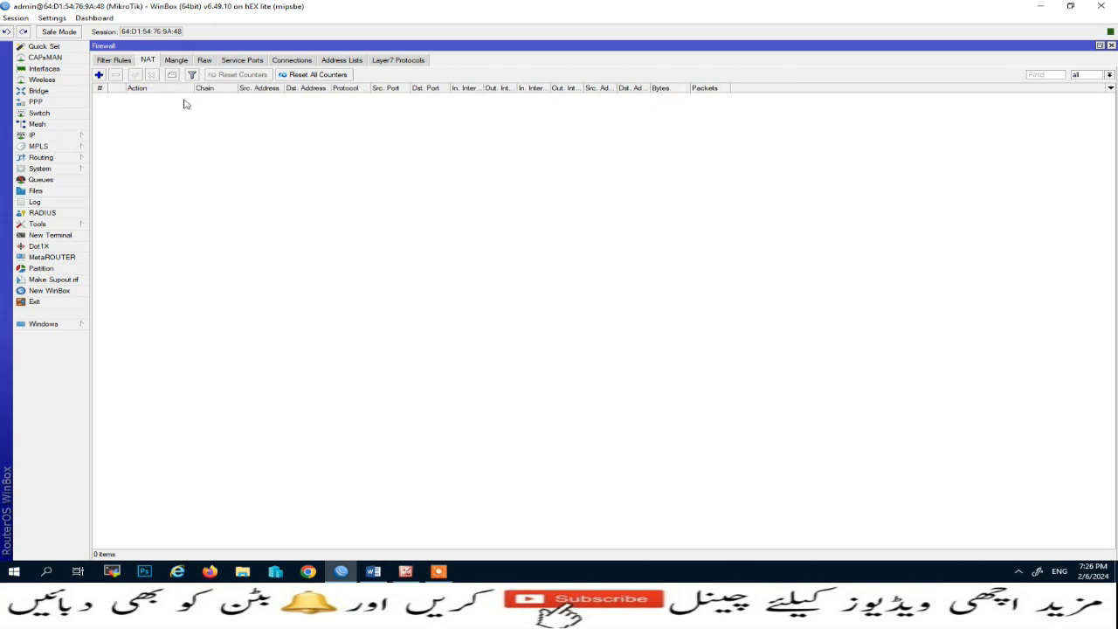
click(99, 75)
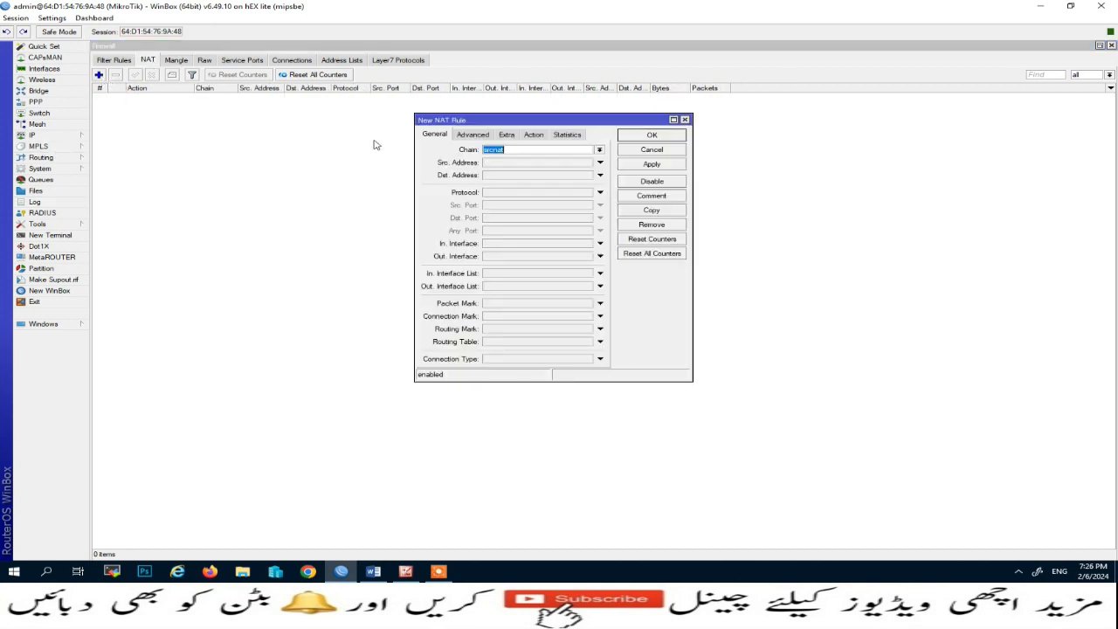
click(532, 136)
click(599, 150)
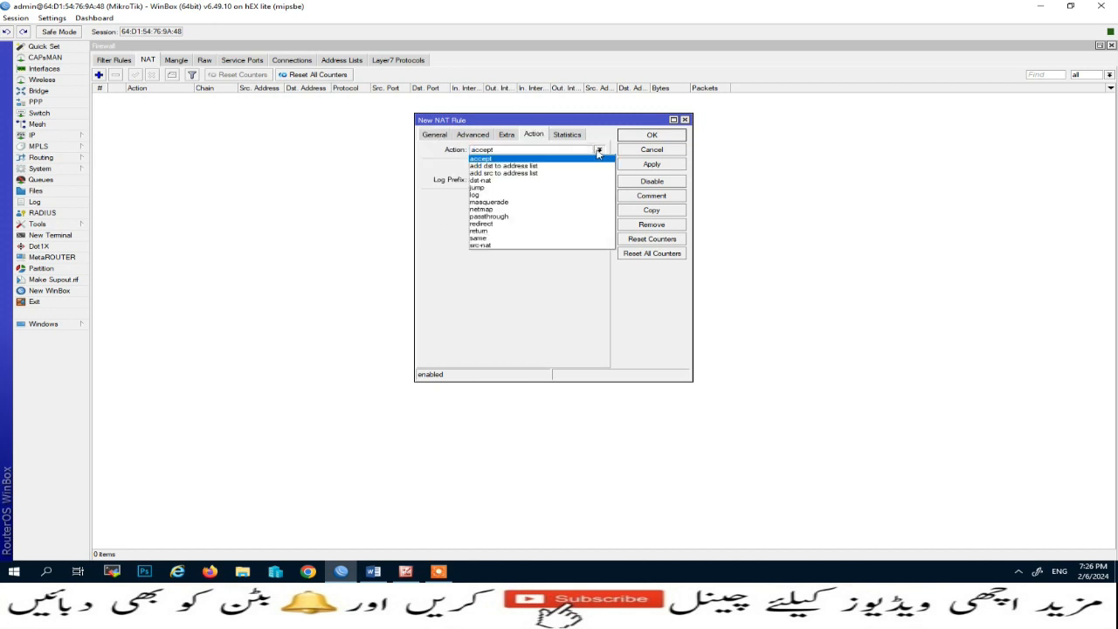
click(503, 202)
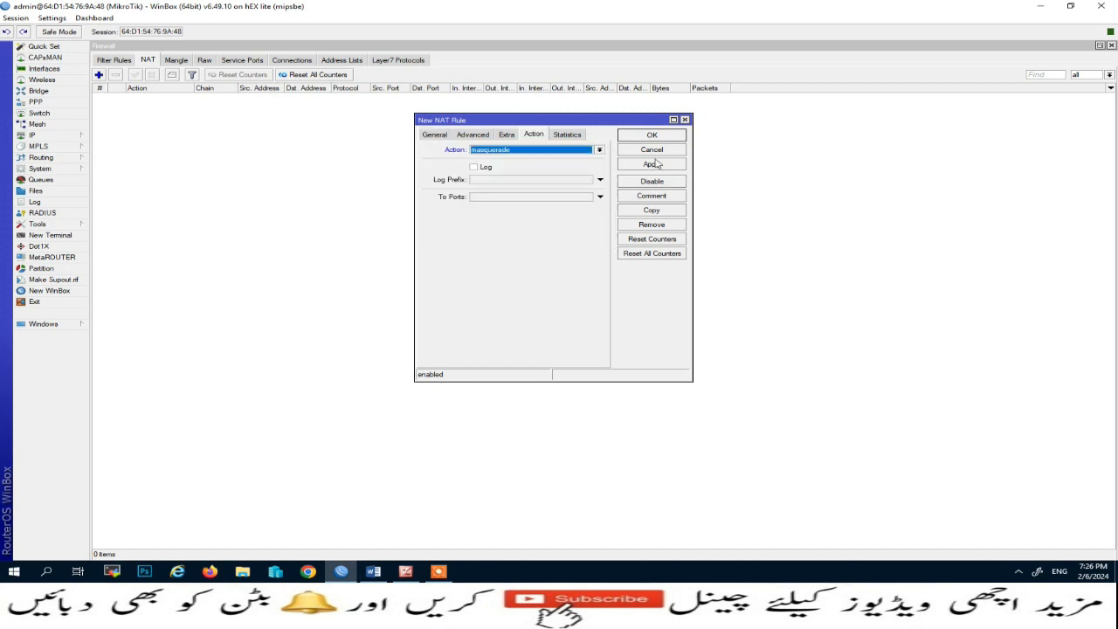
click(653, 166)
click(662, 138)
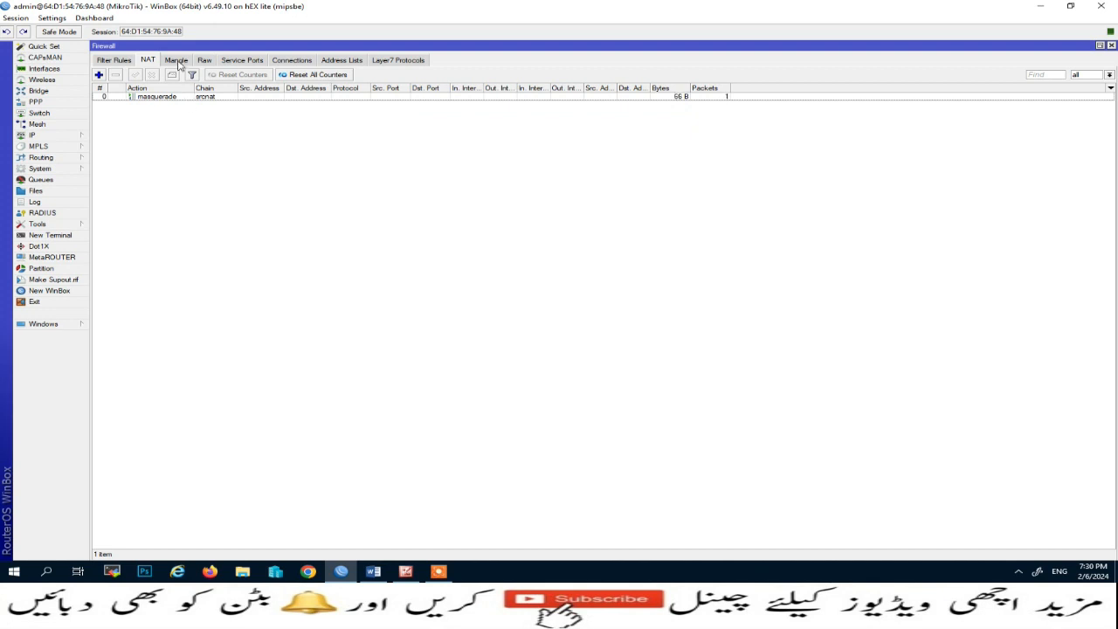
Change the new routing mark of the 192.168.100.0/25 mangle rule to PTCL and save the rule.
click(178, 60)
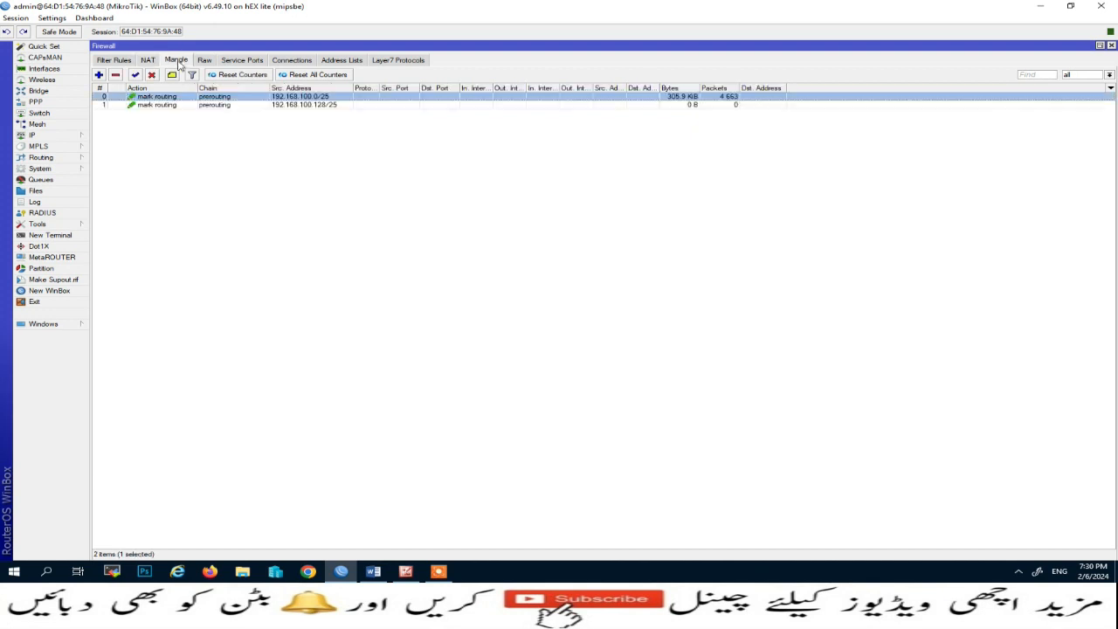
double_click(243, 100)
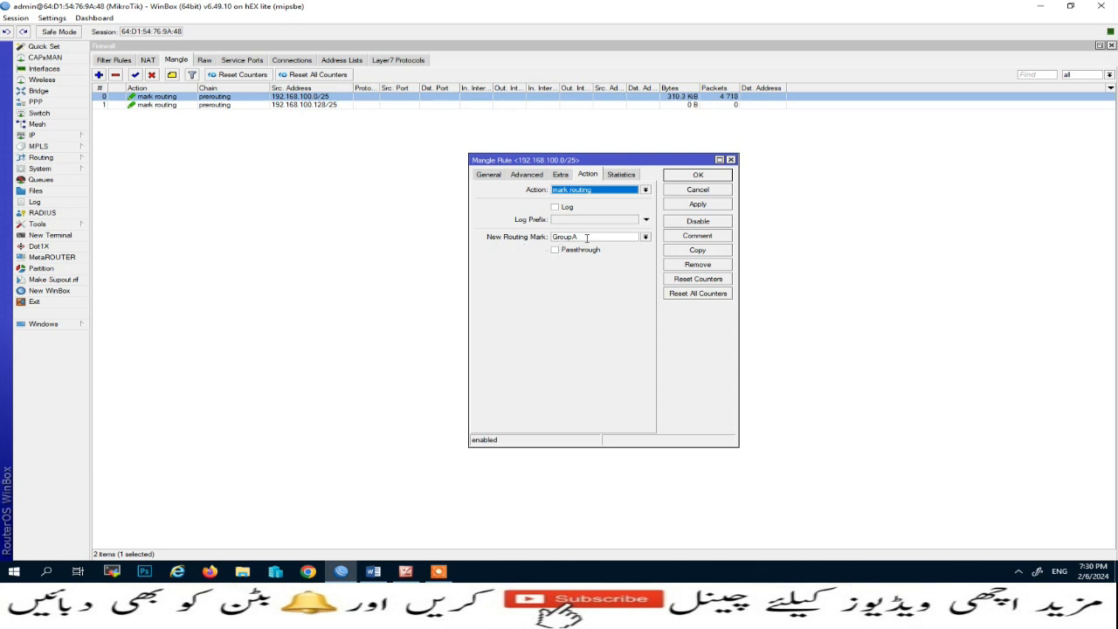
drag(587, 237, 574, 236)
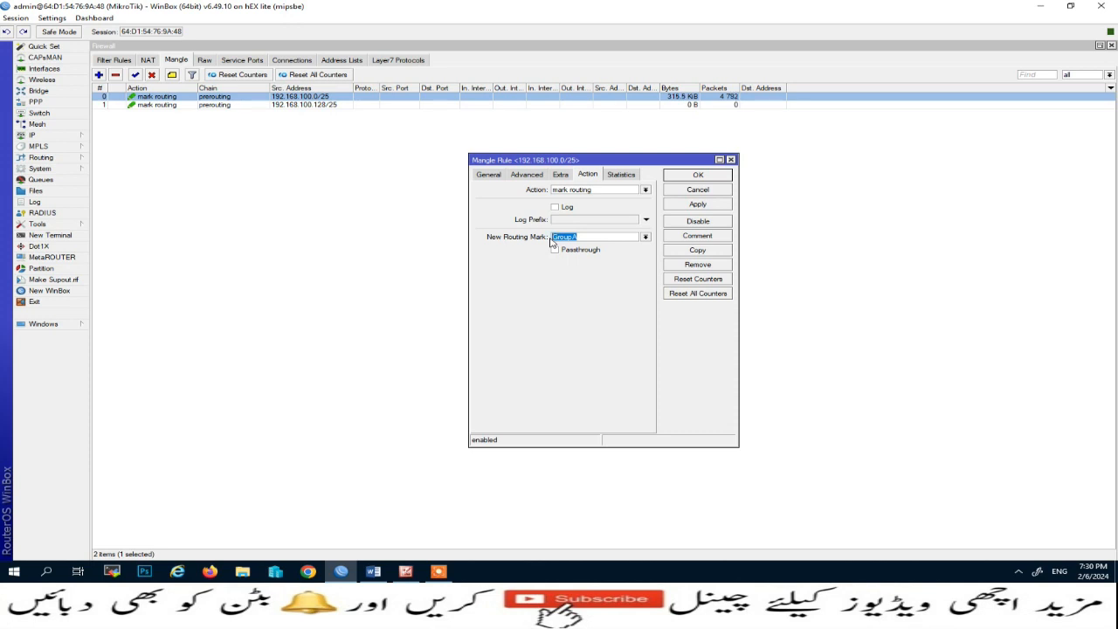
text(PTCL)
click(699, 177)
Change the new routing mark of the 192.168.100.128/25 mangle rule to Nayatel and save the rule.
double_click(226, 106)
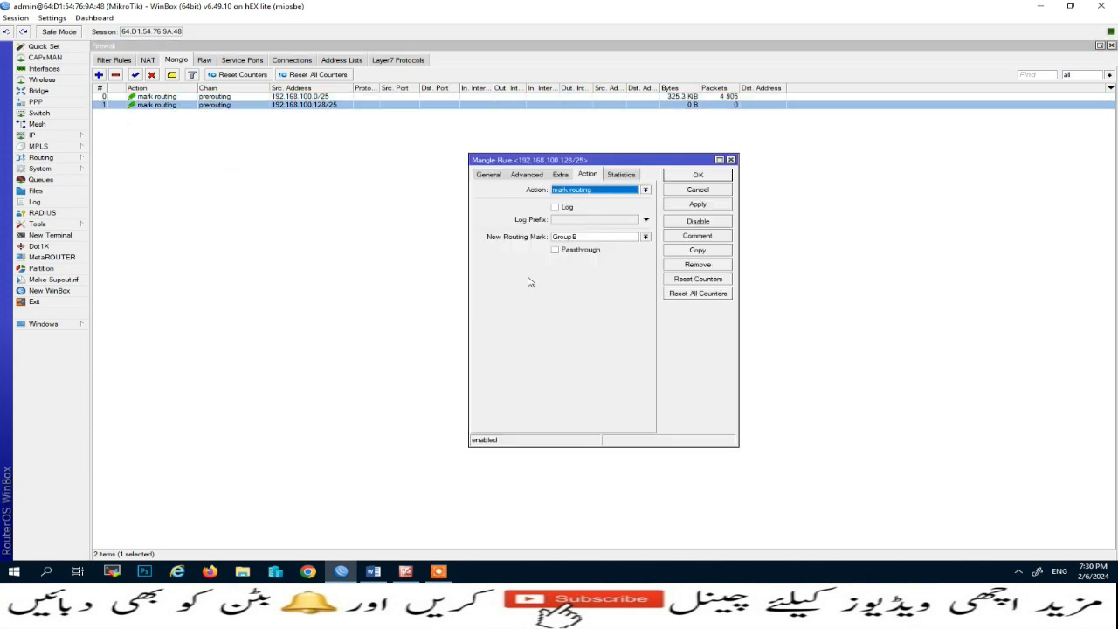
key(Tab)
key(Tab)
key(Tab)
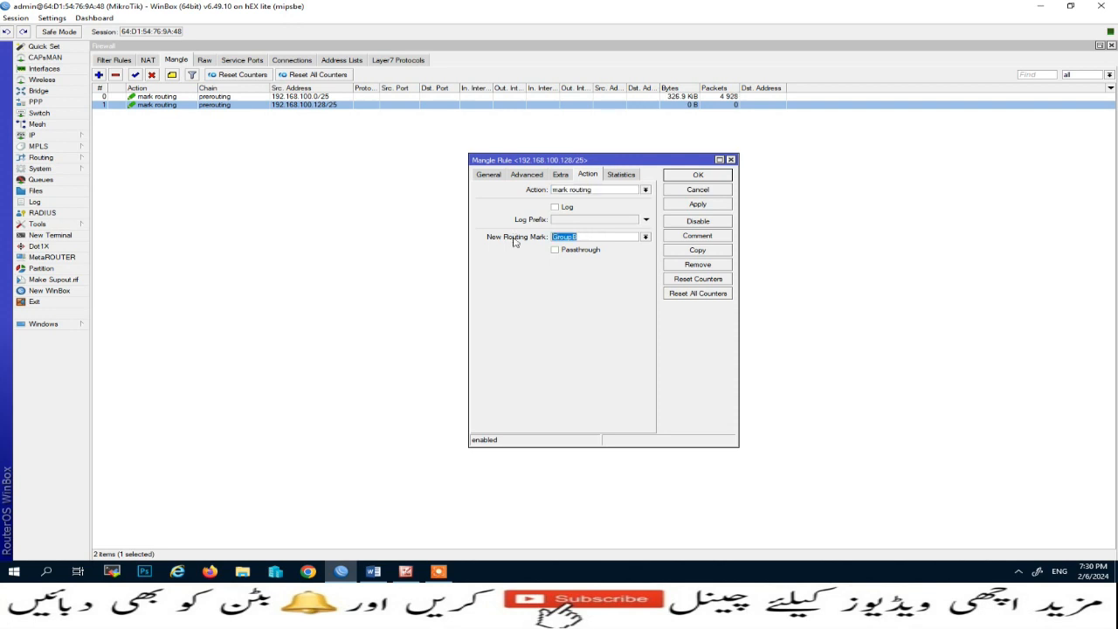
text(Nayatel)
click(698, 204)
click(701, 179)
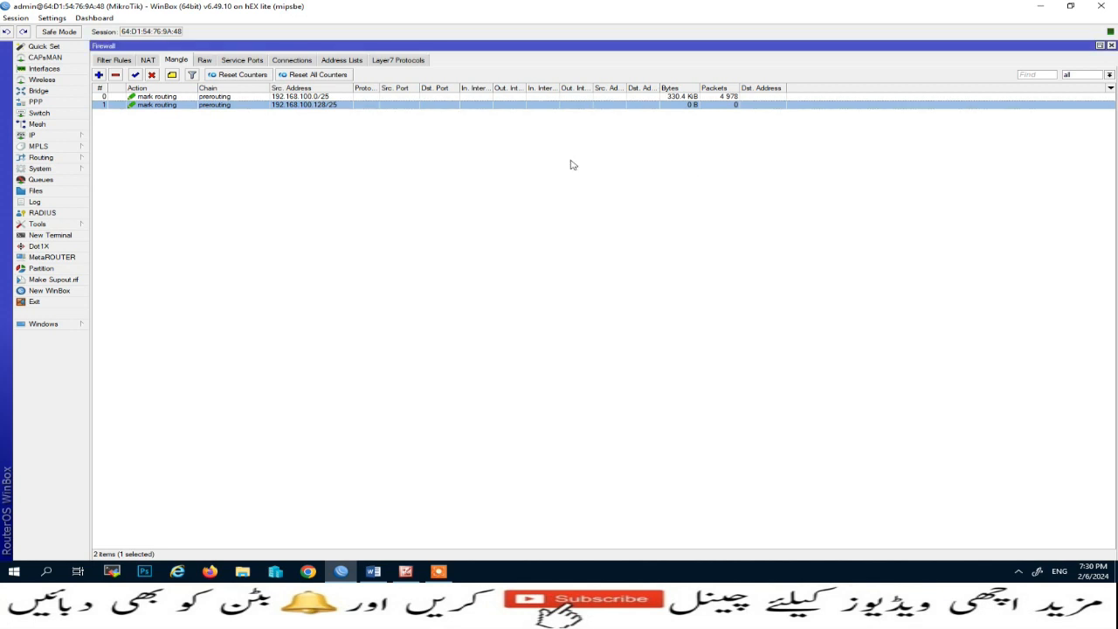
Start a new 0.0.0.0/0 IP route with gateway 192.168.10.1 and gateway checking by ping.
click(21, 138)
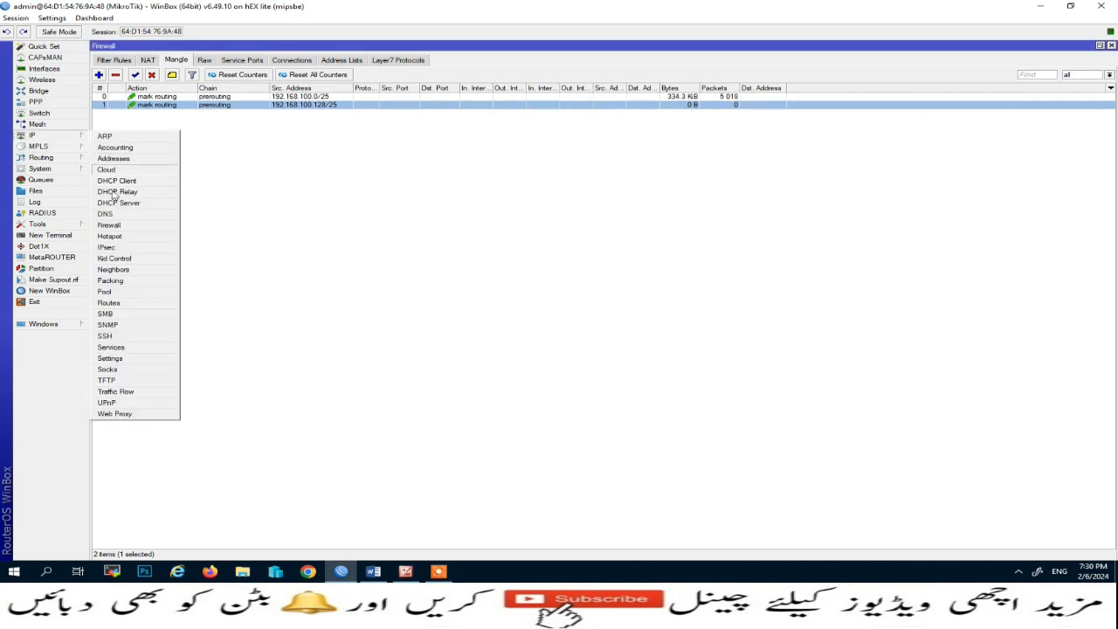
click(110, 303)
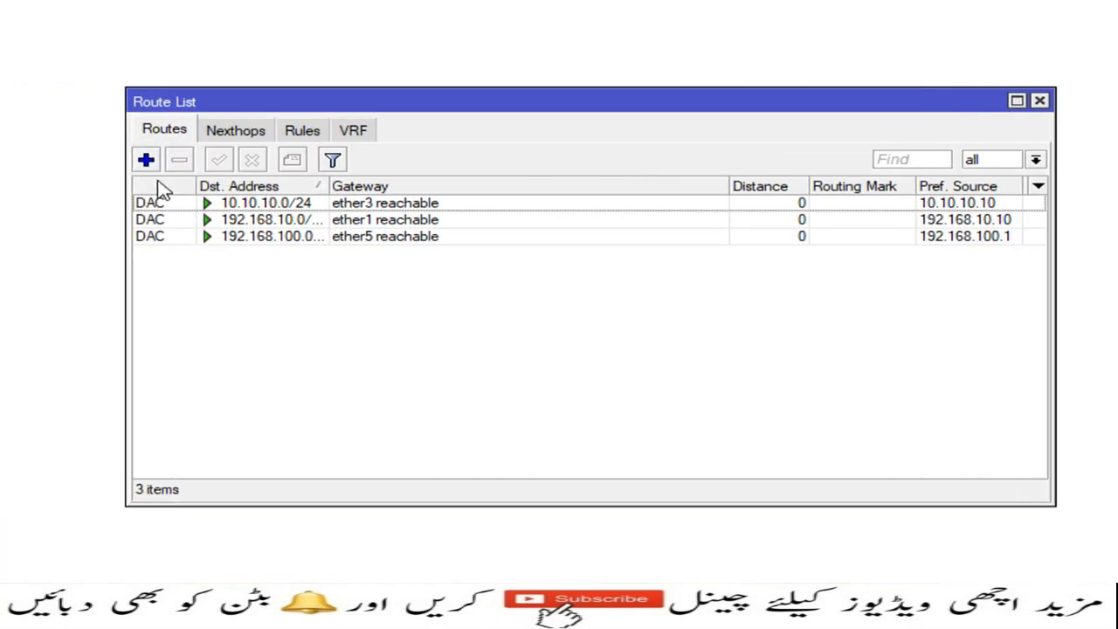
click(146, 160)
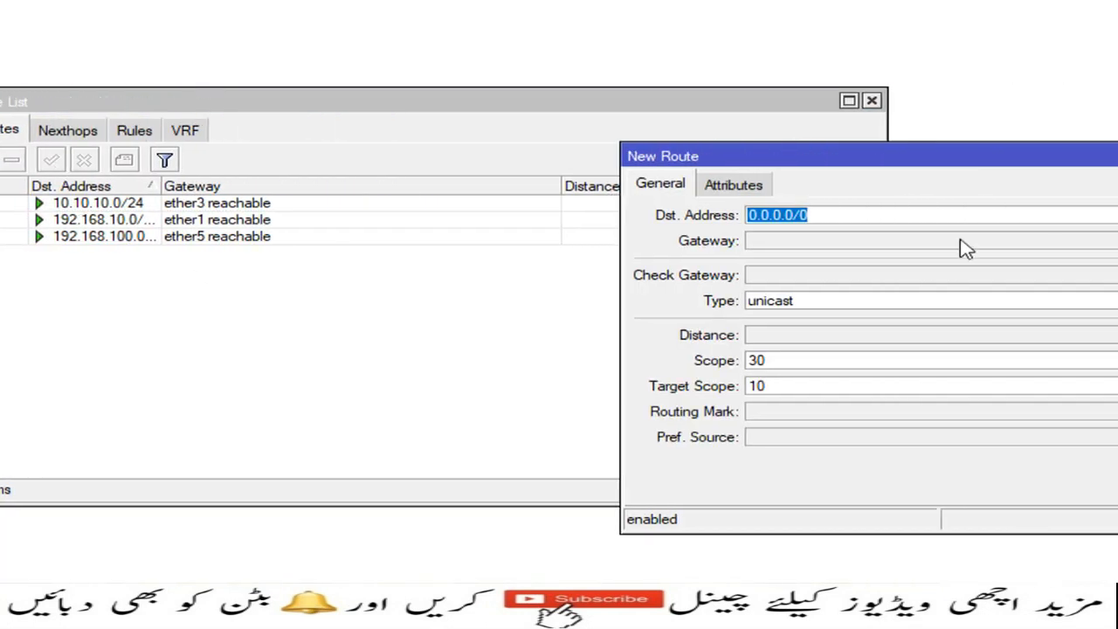
drag(1104, 156, 781, 153)
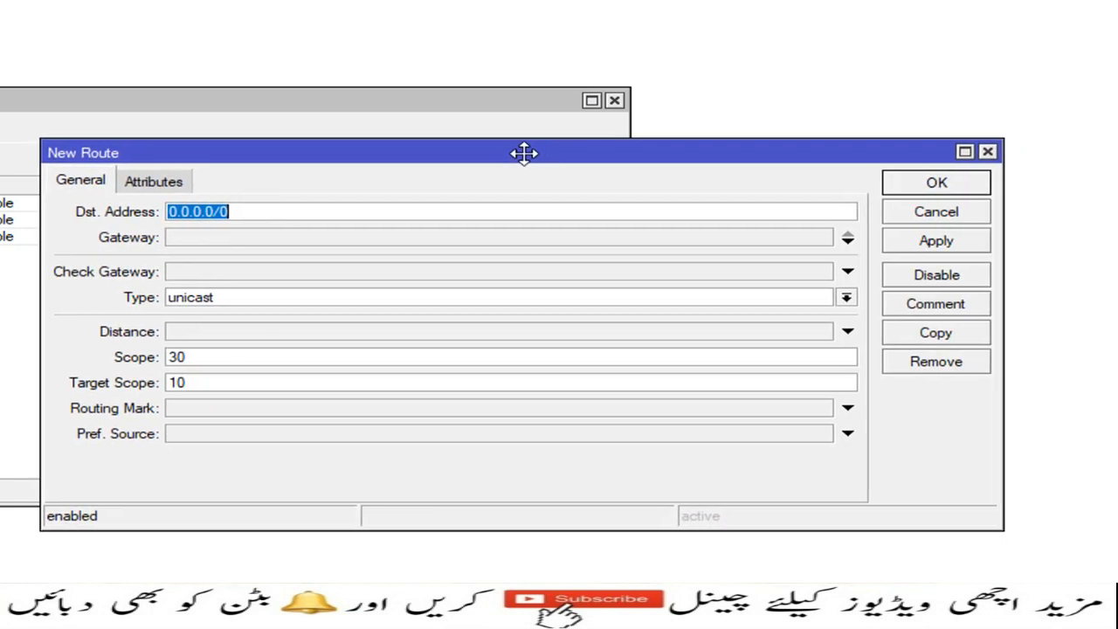
drag(524, 153, 522, 153)
click(238, 244)
text(0.0.0.0)
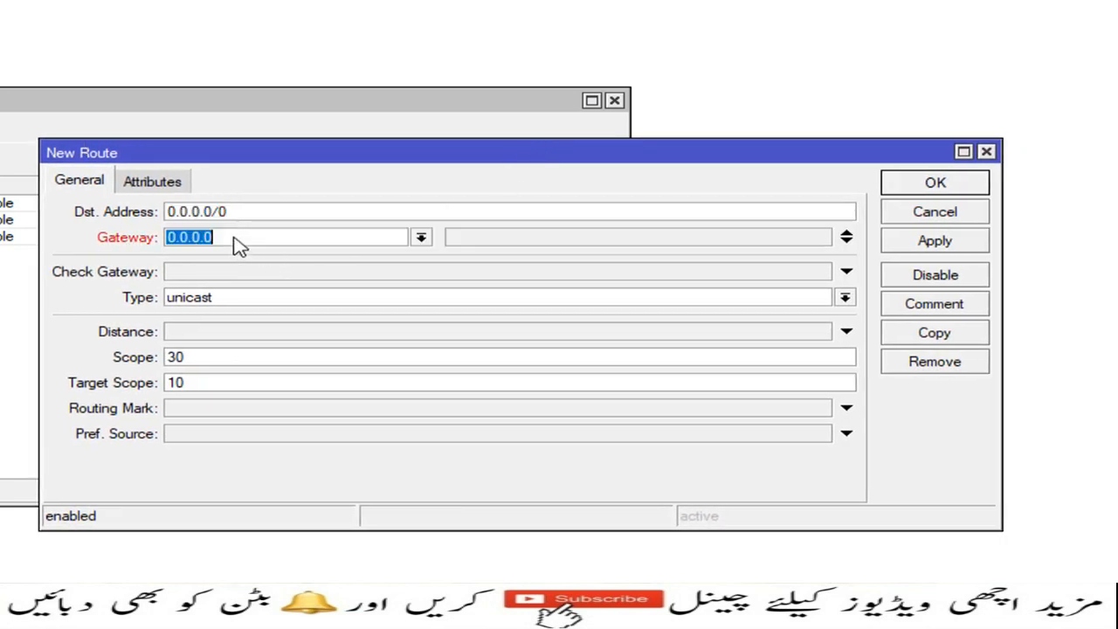
text(192.168.10)
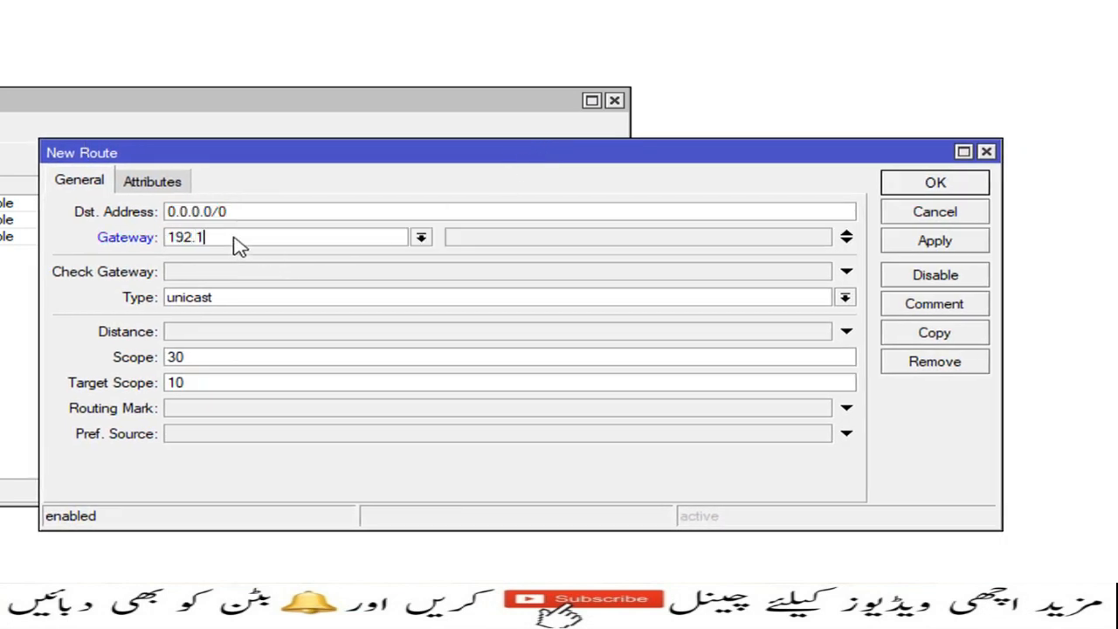
text(.1)
click(258, 277)
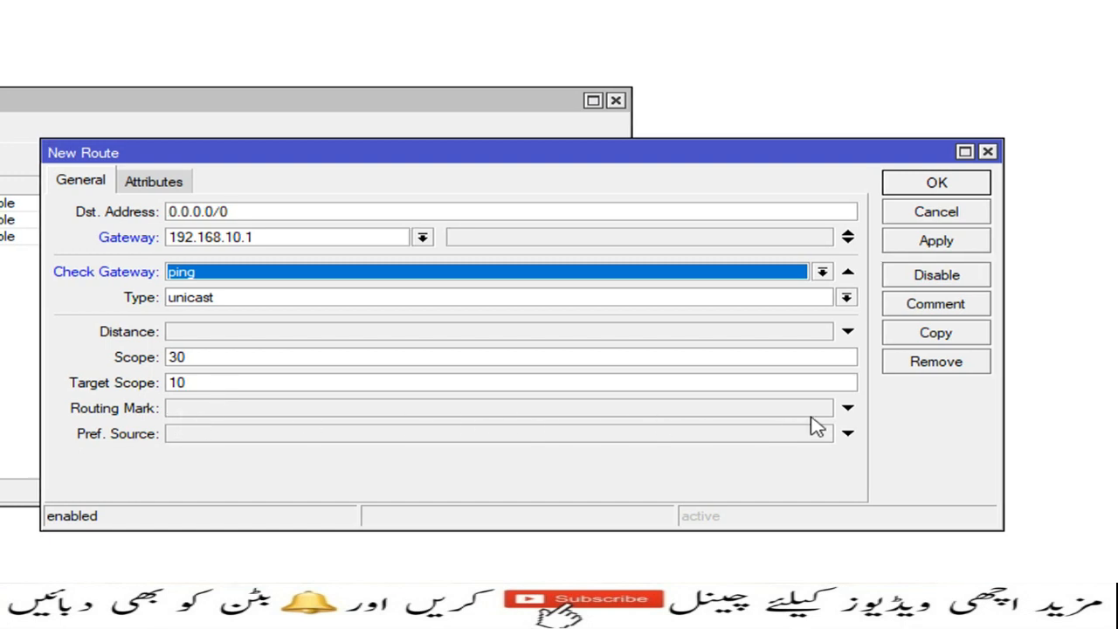
Assign the PTCL routing mark to the new 192.168.10.1 route and save it.
click(849, 409)
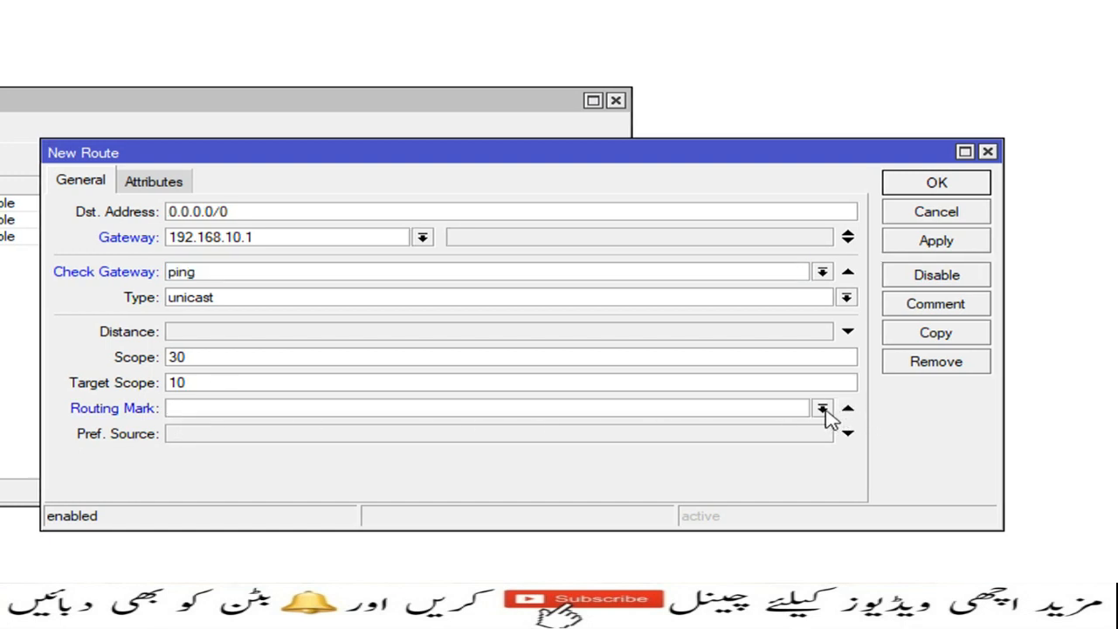
click(822, 409)
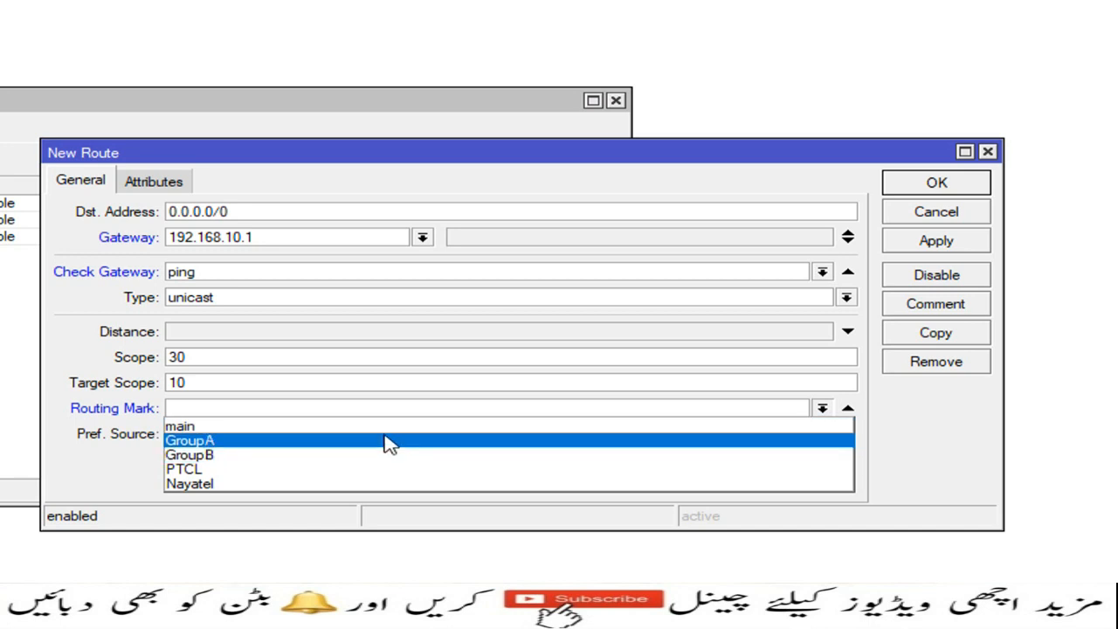
click(244, 476)
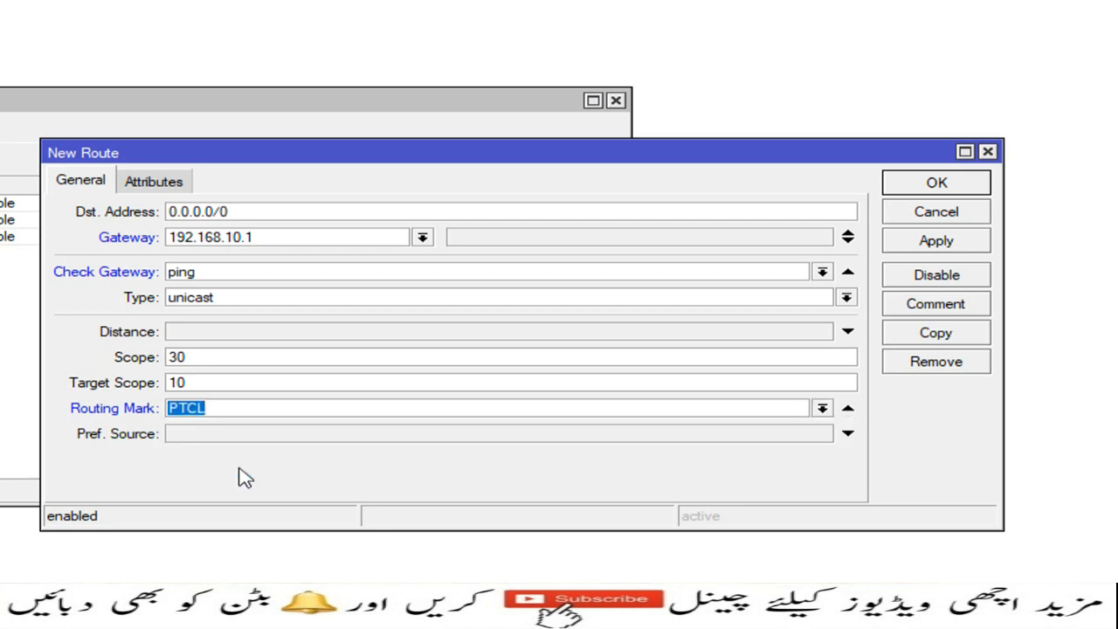
click(928, 247)
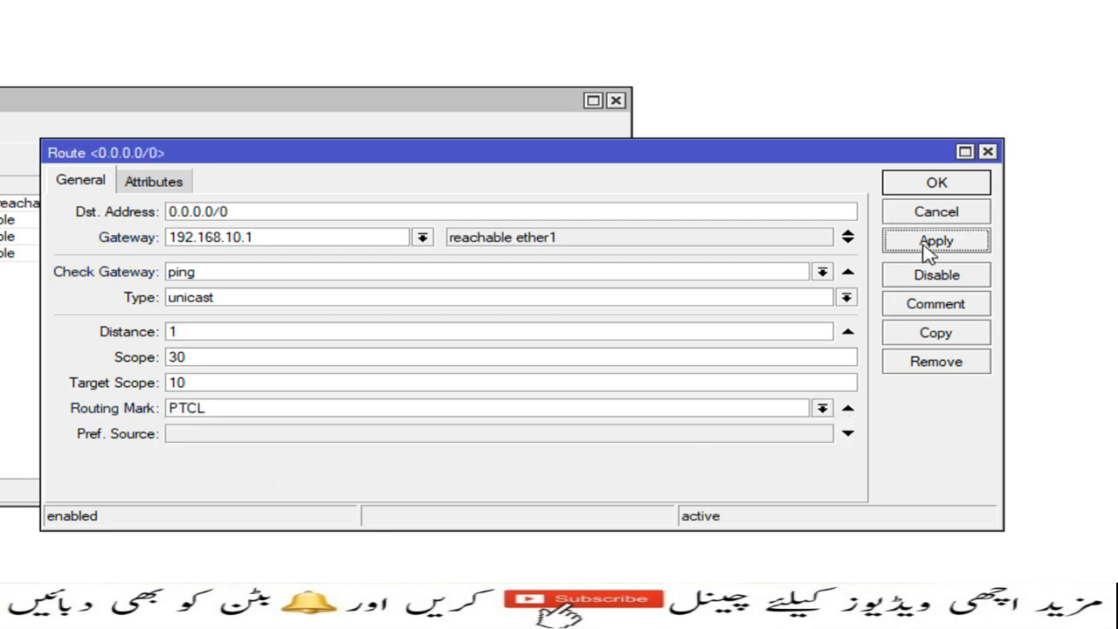
click(937, 187)
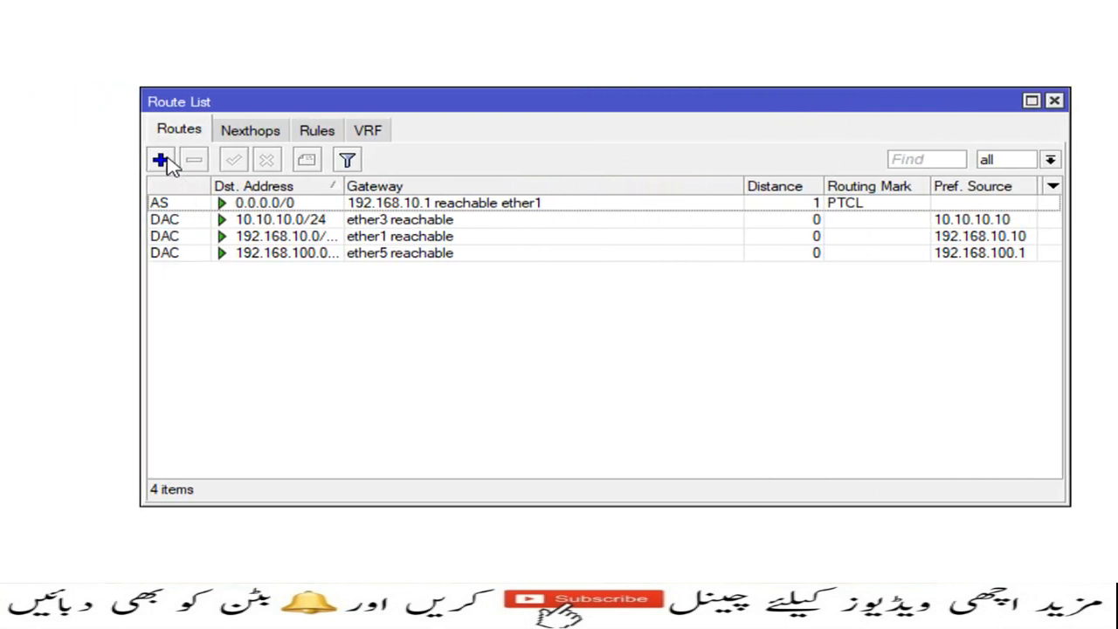
Start a second 0.0.0.0/0 route with gateway 10.10.10.1 and gateway checking by ping.
click(162, 160)
click(710, 241)
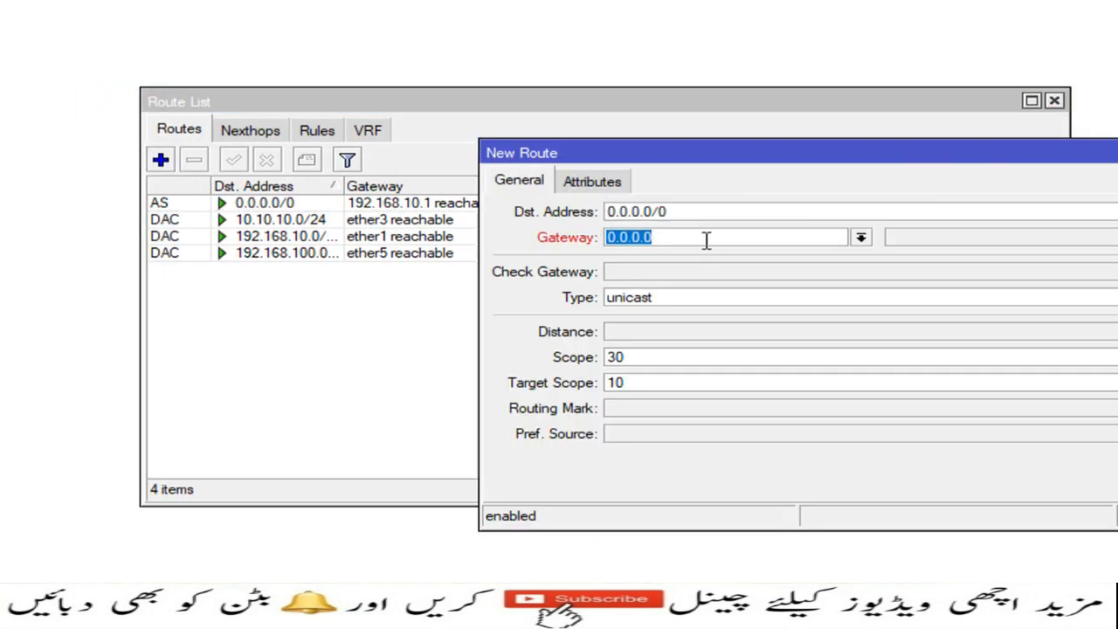
text(10.10.10.1)
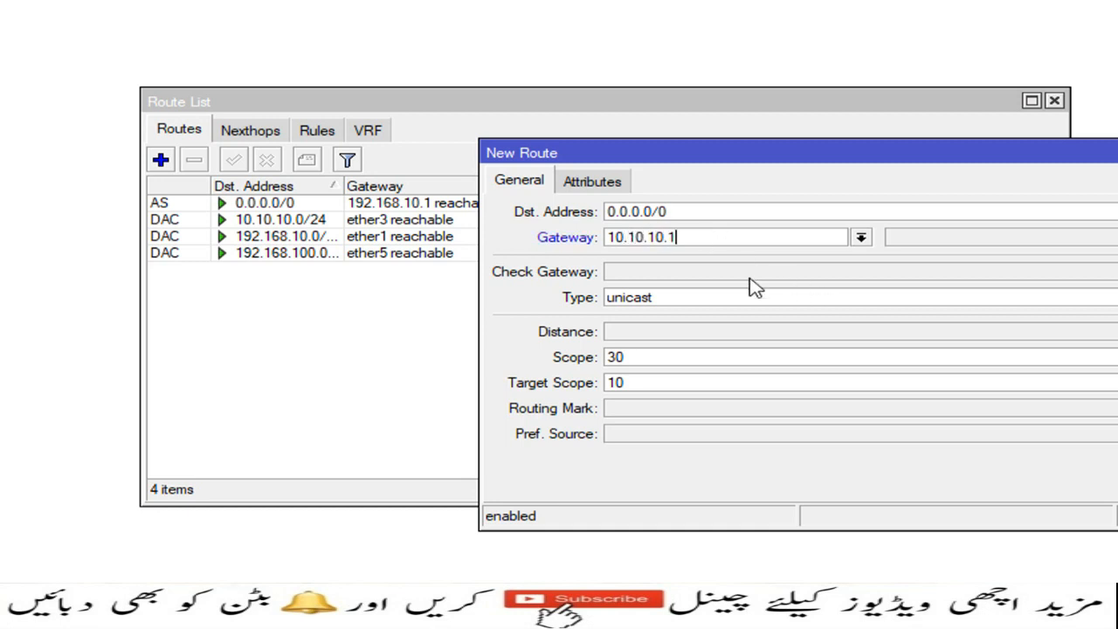
click(699, 278)
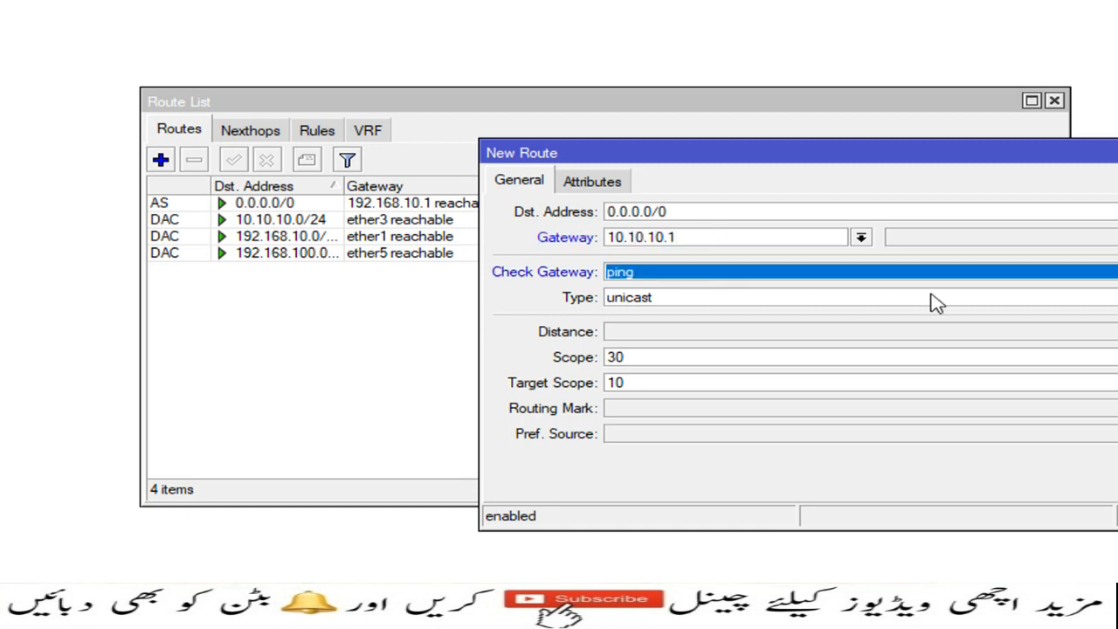
Assign the Nayatel routing mark to the 10.10.10.1 route, save it and close the route list.
click(947, 407)
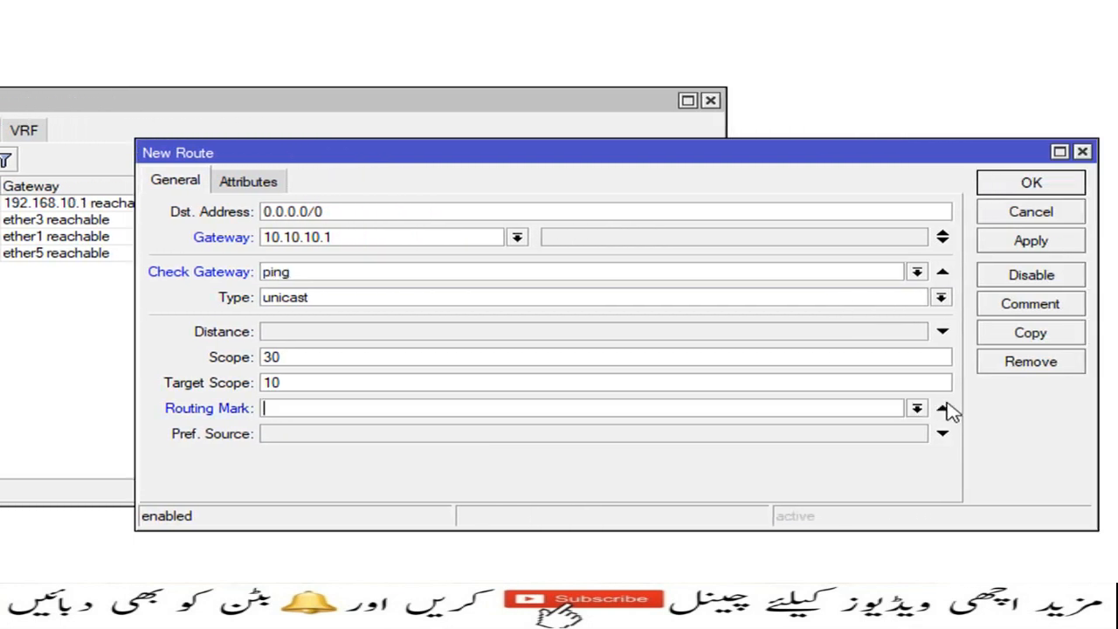
click(917, 408)
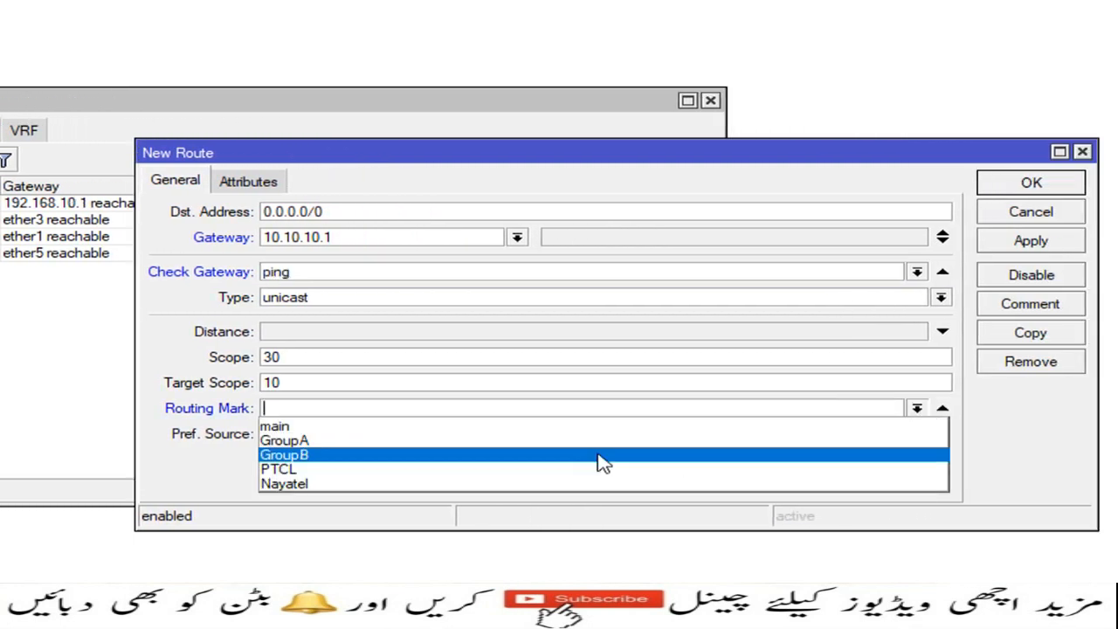
click(442, 487)
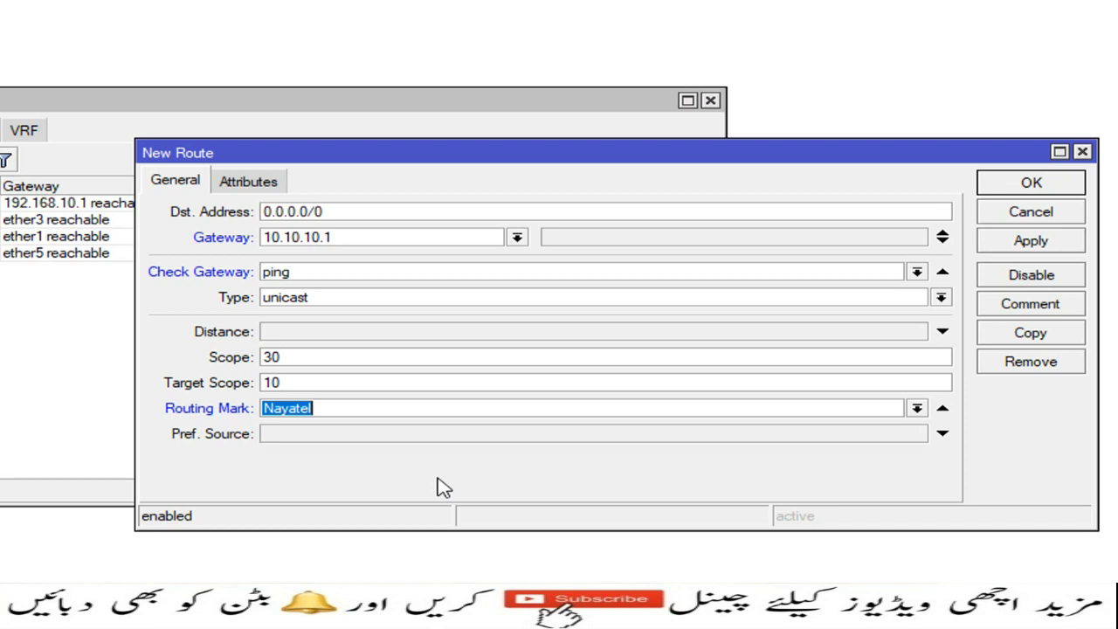
click(1021, 248)
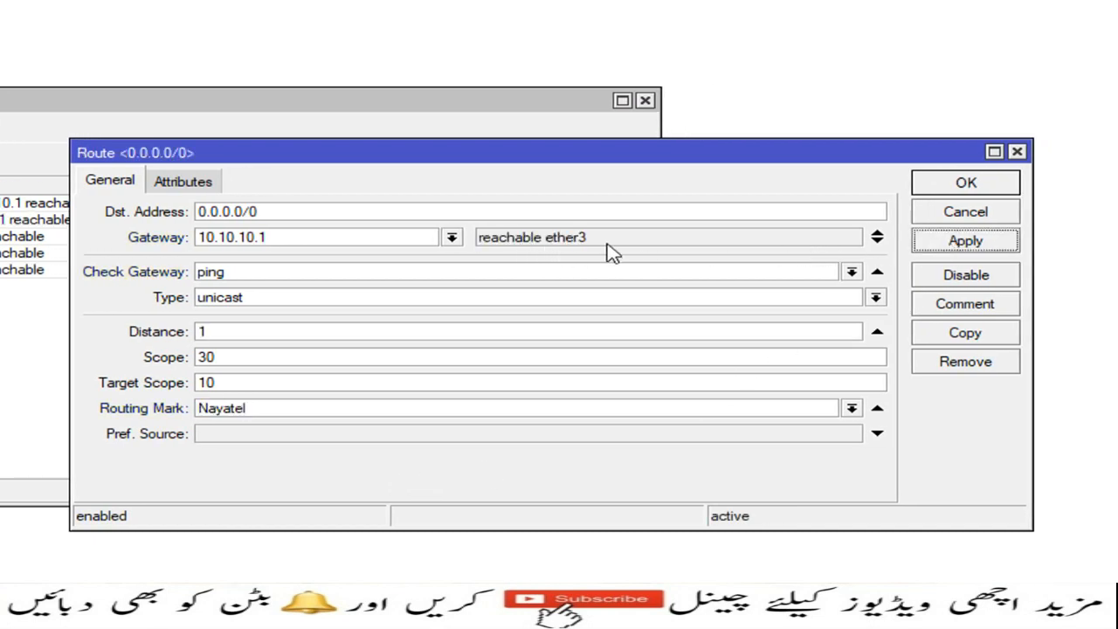
click(966, 184)
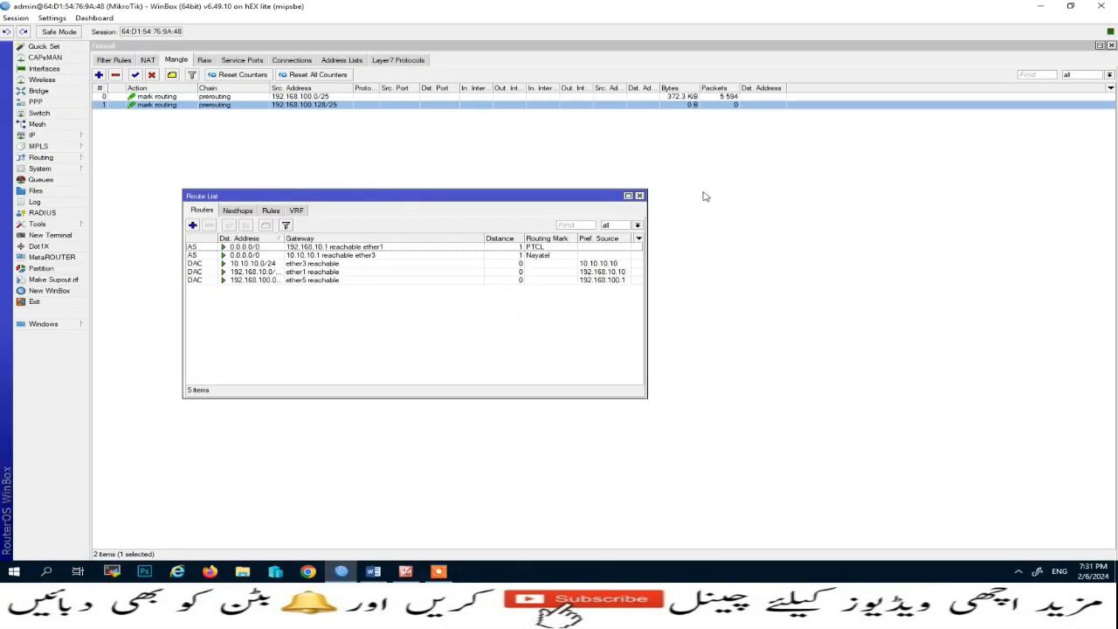
click(639, 196)
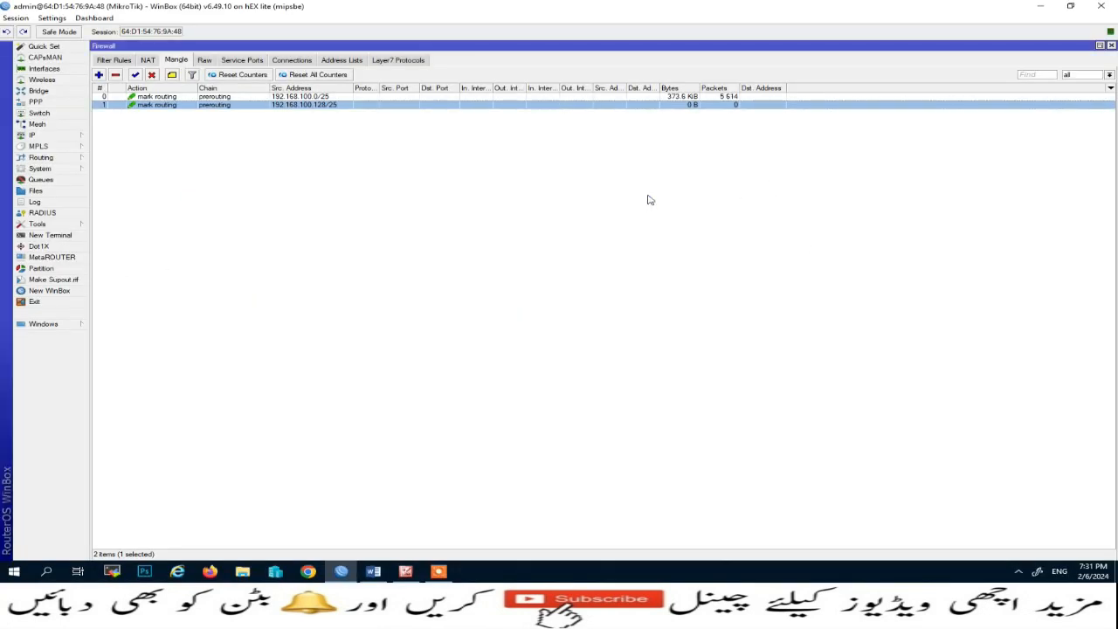
Open the router's interface list and start Chrome with the "2nd" profile.
click(42, 69)
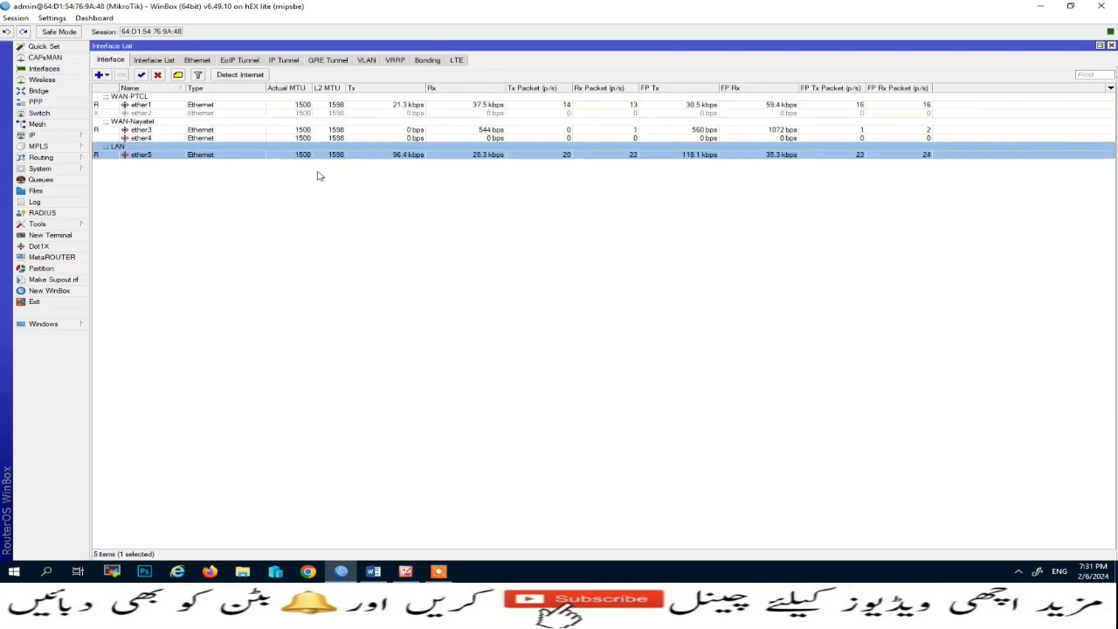
click(307, 573)
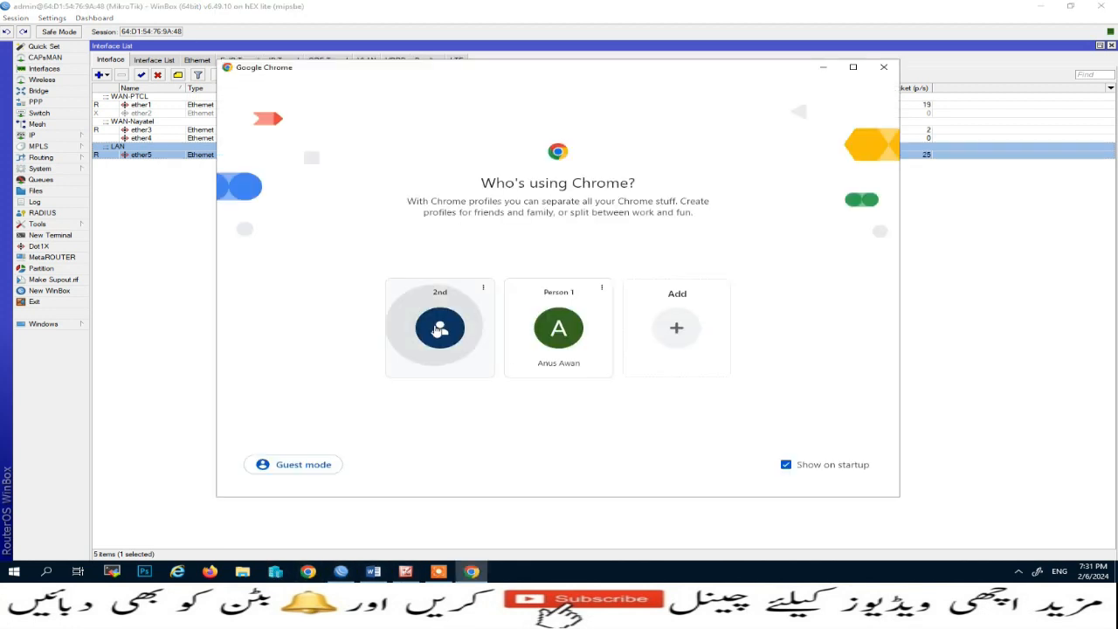
click(440, 328)
View the computer's network adapters by running ncpa.cpl, and close the Network Connections window.
key(super+x)
click(41, 524)
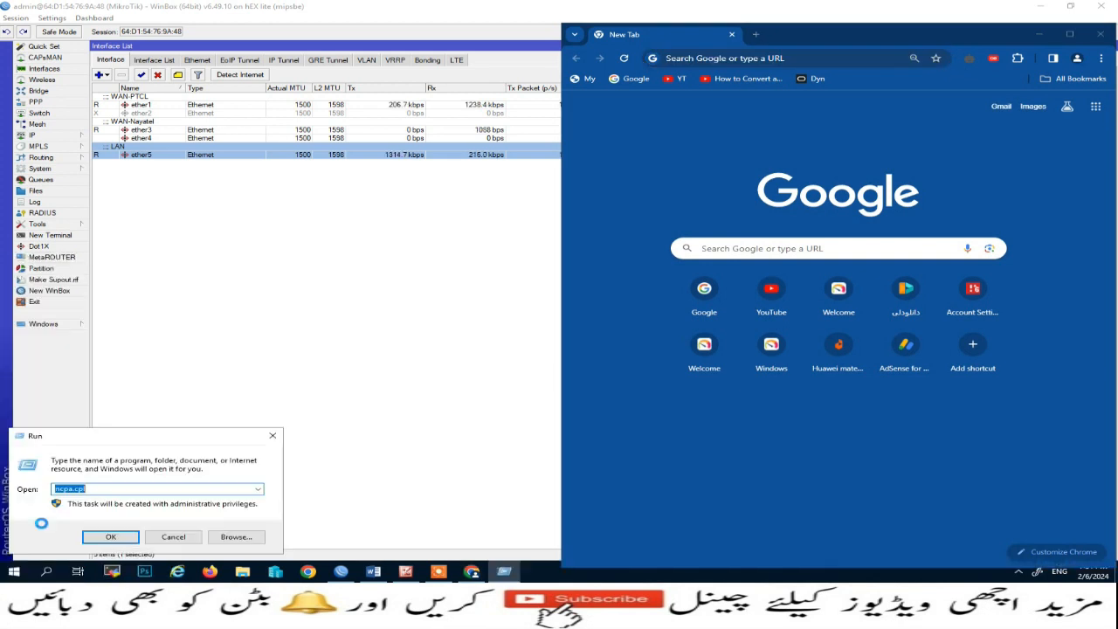
key(Return)
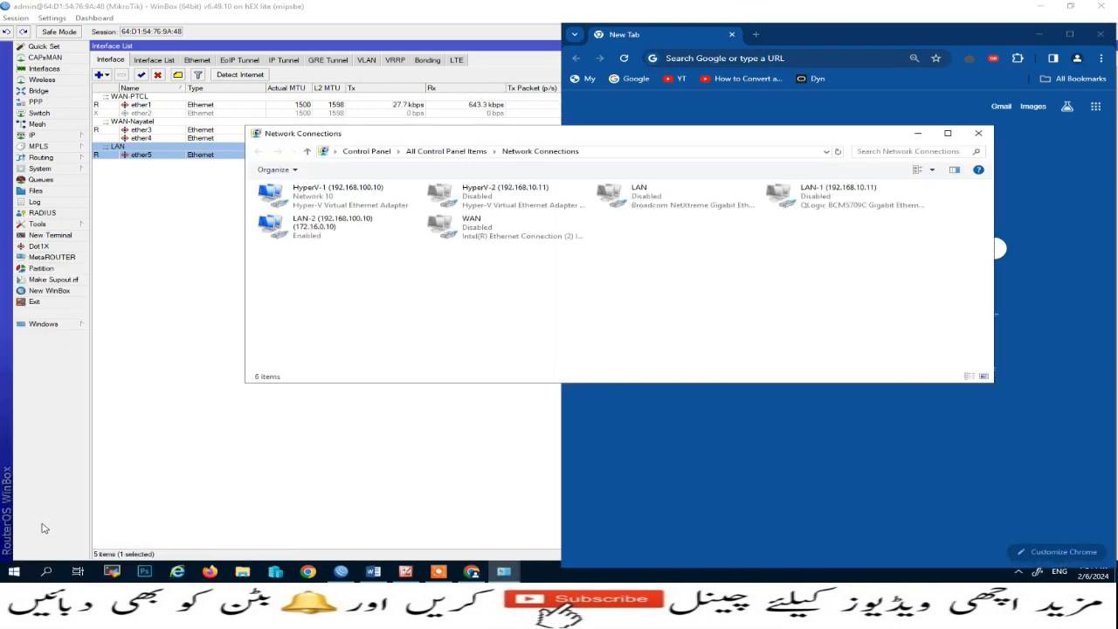
click(978, 133)
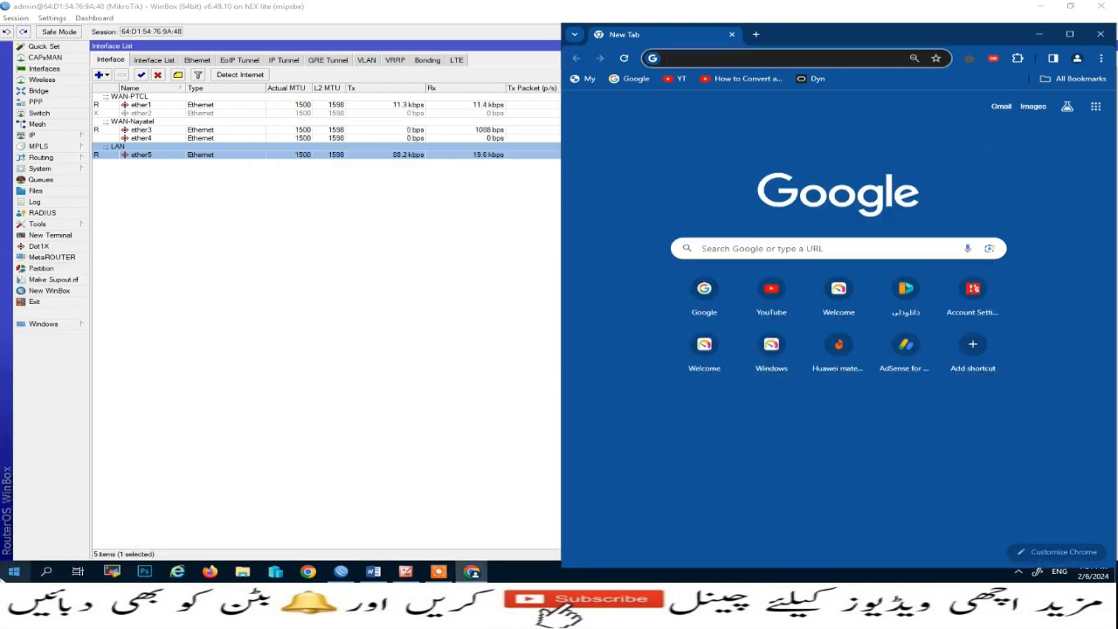
Run ipconfig in a Command Prompt to check the computer's IP address and gateway, and close the prompt.
right_click(14, 571)
click(48, 523)
text(cmd)
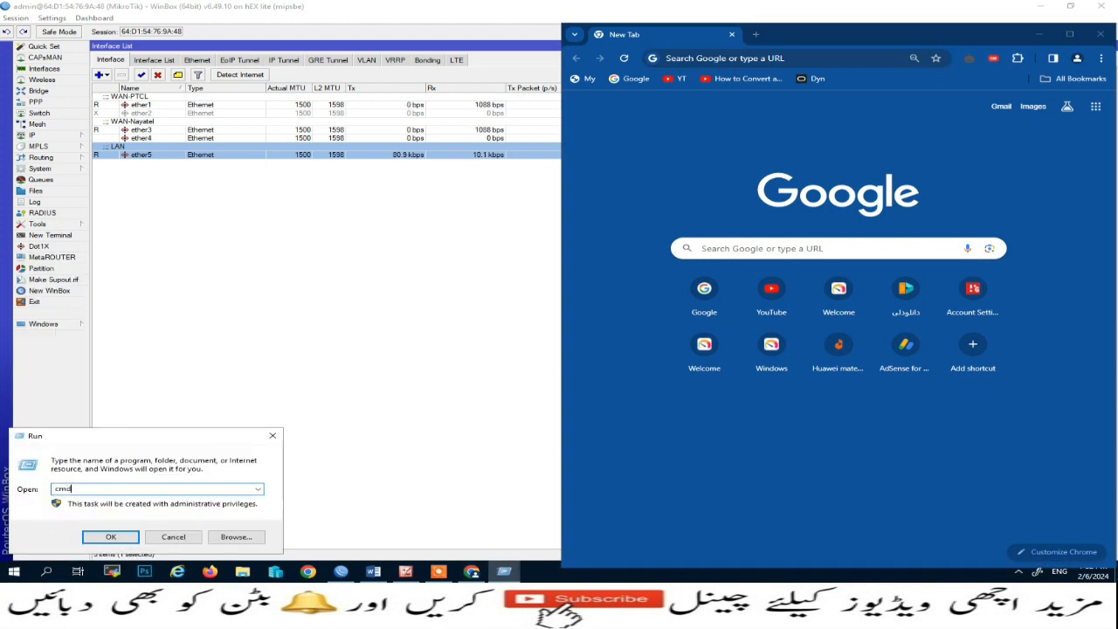
key(Return)
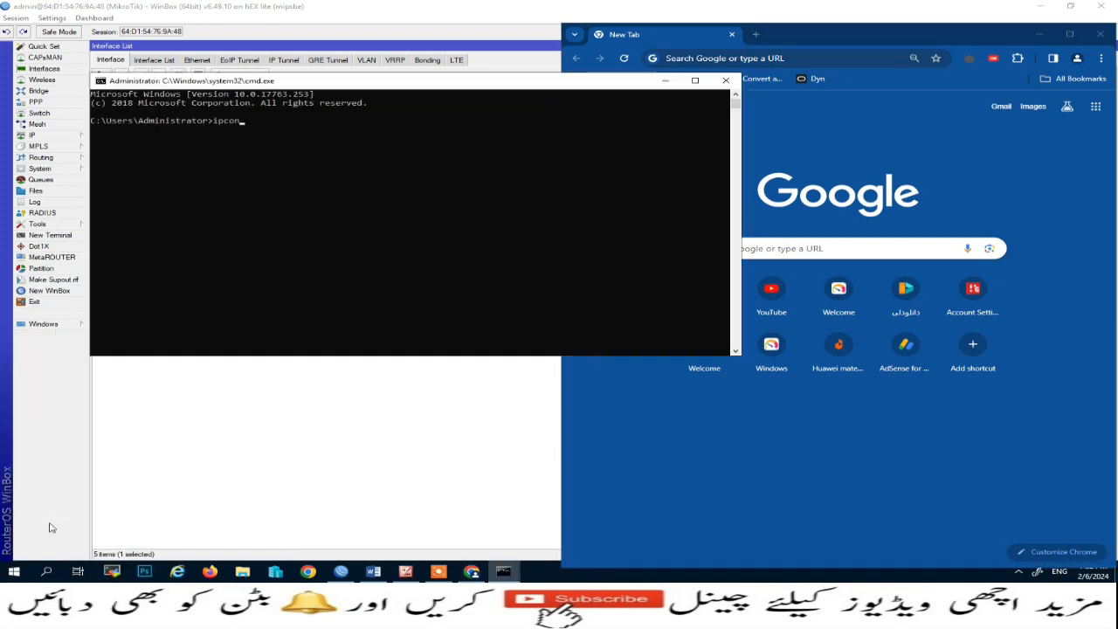
key(Return)
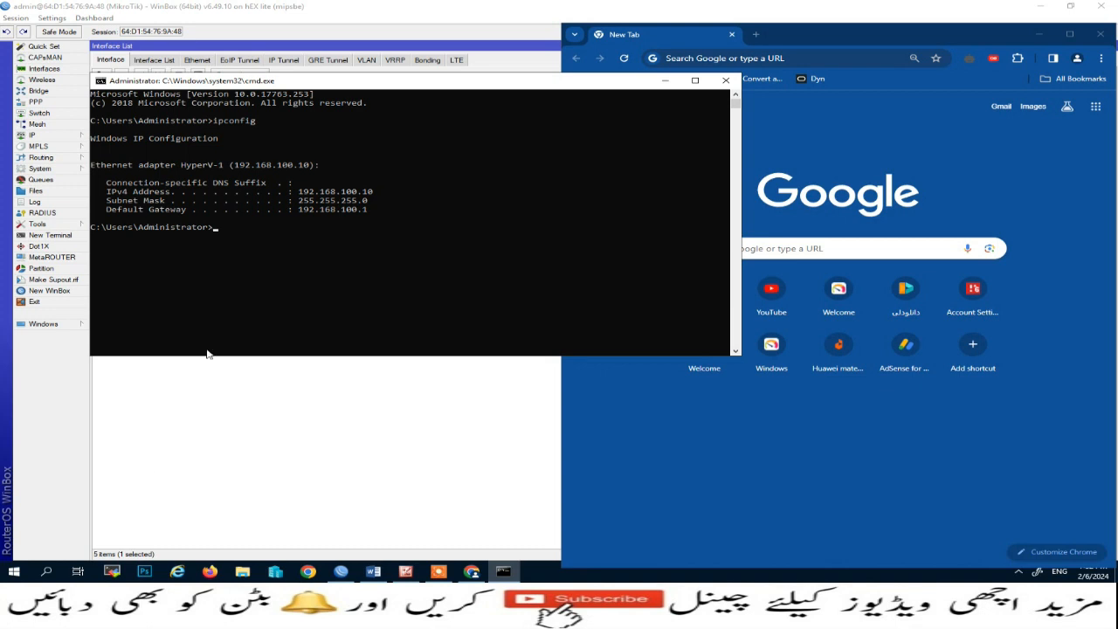
click(725, 80)
Move the Chrome window aside to uncover more of the router's interface list.
drag(806, 36, 774, 40)
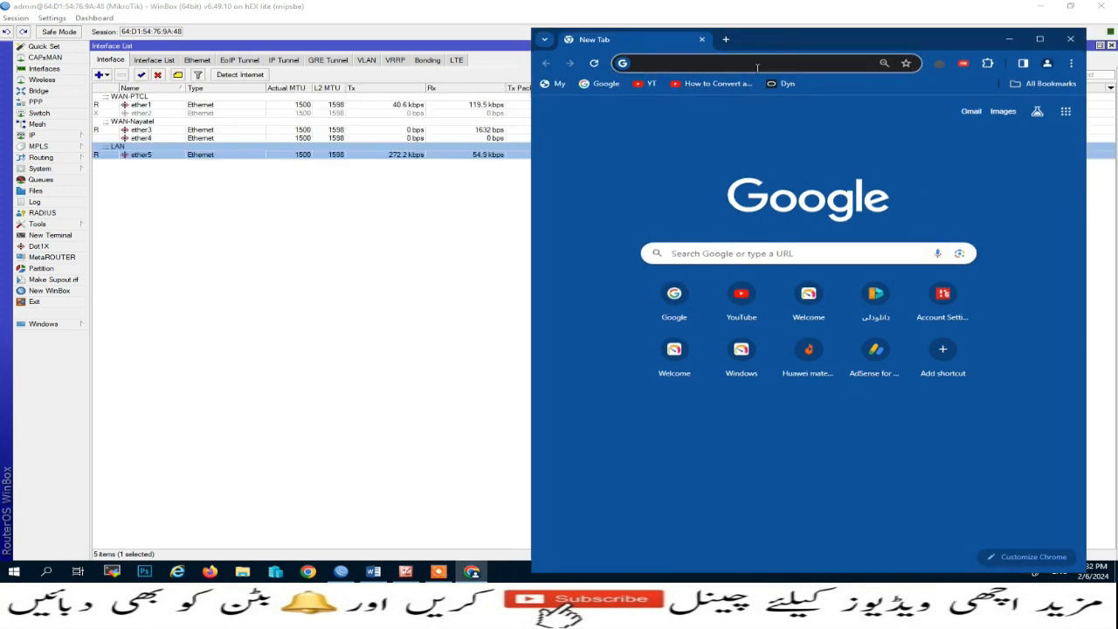
click(758, 66)
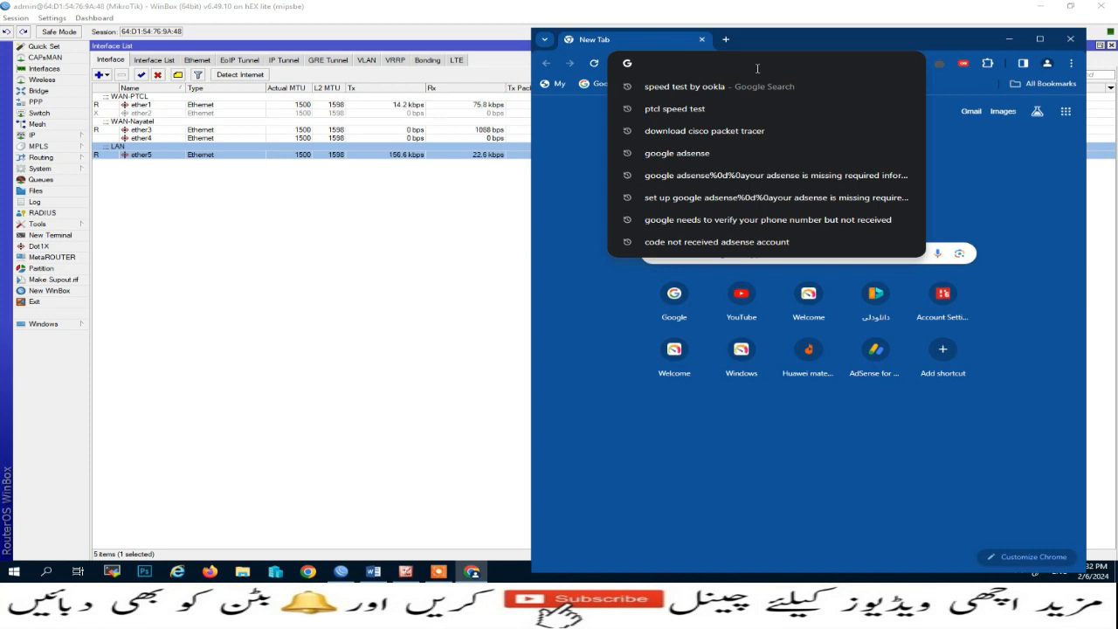
drag(783, 37, 851, 34)
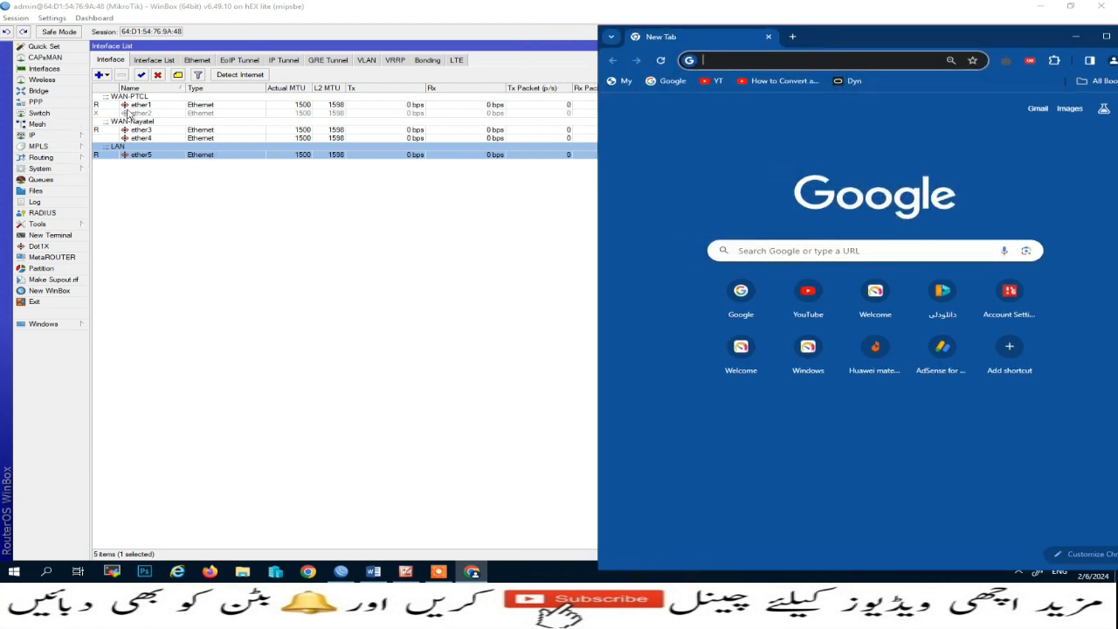
Show the live traffic graphs of ether1 (WAN-PTCL) and move its window clear for monitoring.
double_click(142, 106)
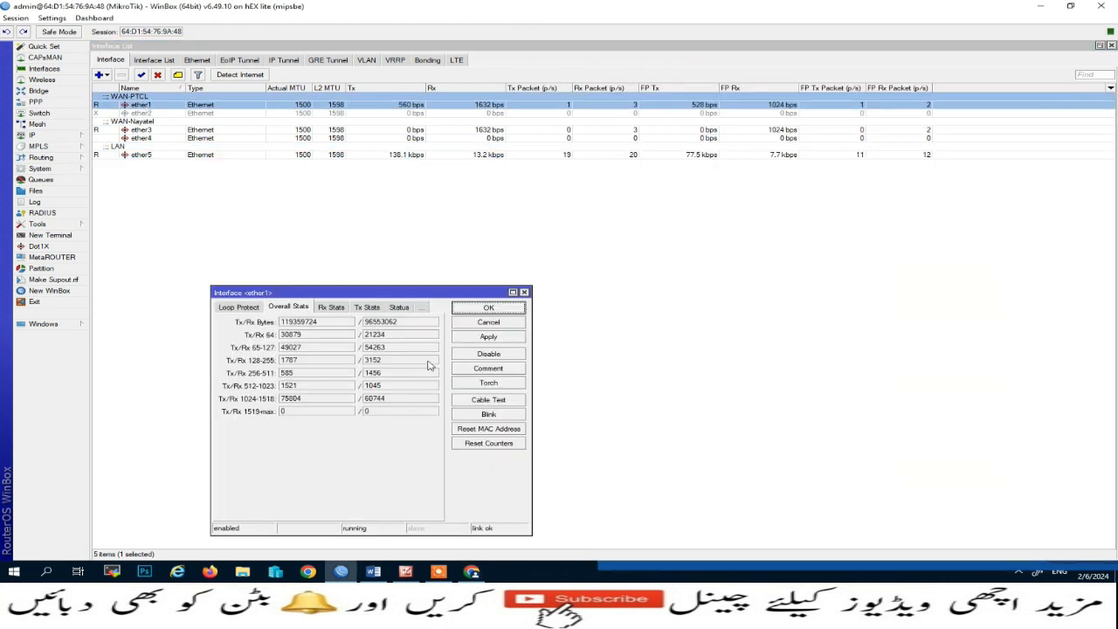
click(422, 306)
click(445, 408)
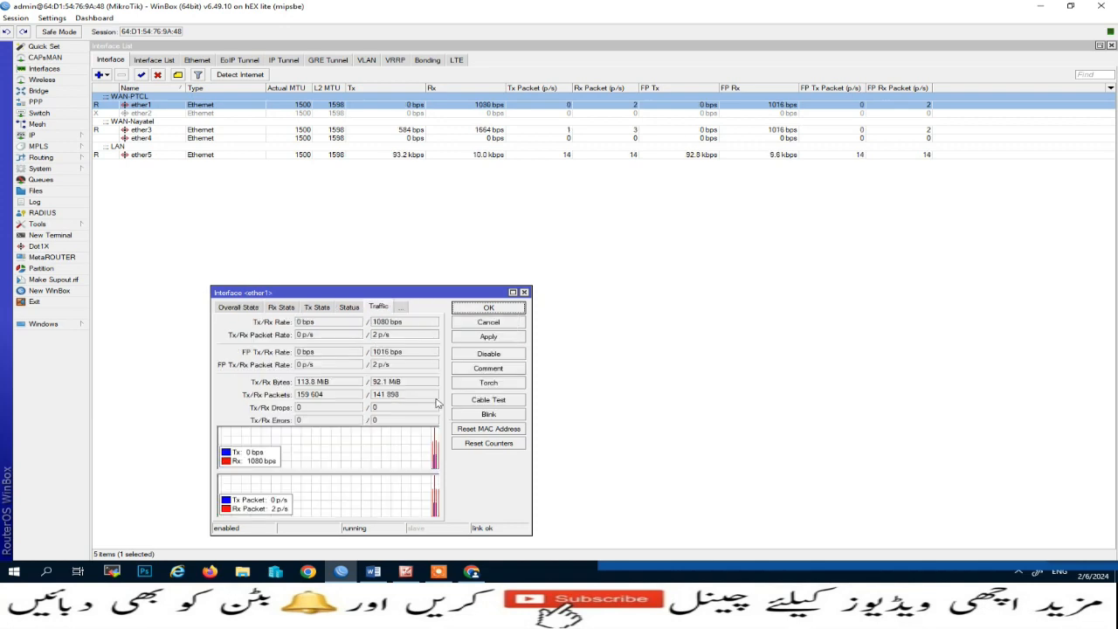
drag(360, 295, 245, 306)
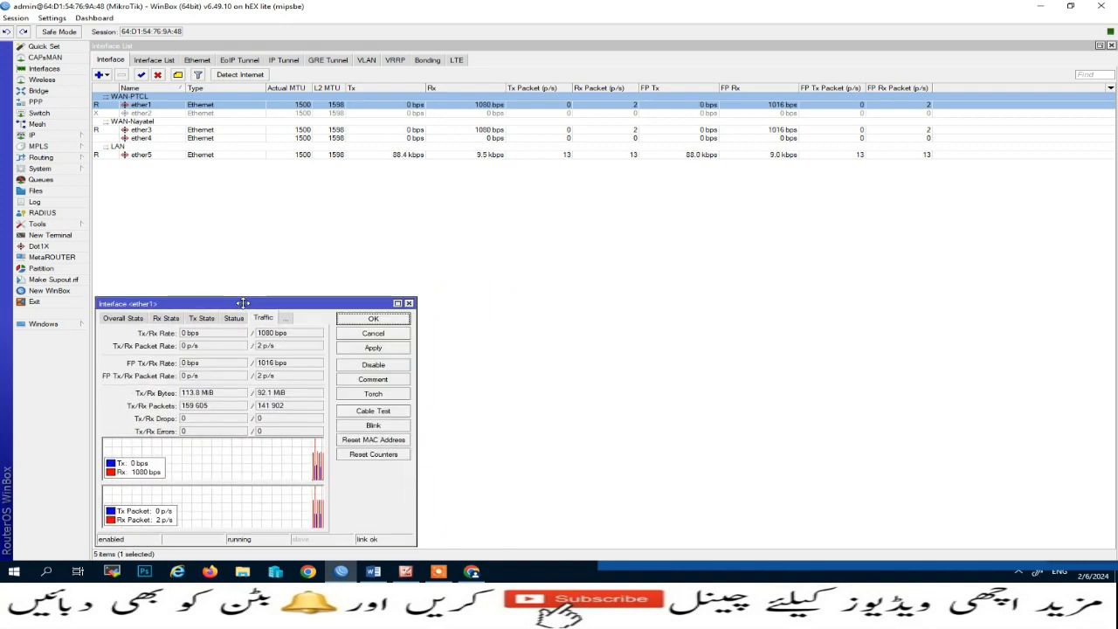
Show the live traffic graphs of ether3 (WAN-Nayatel) and move its window away from the ether1 window.
double_click(168, 133)
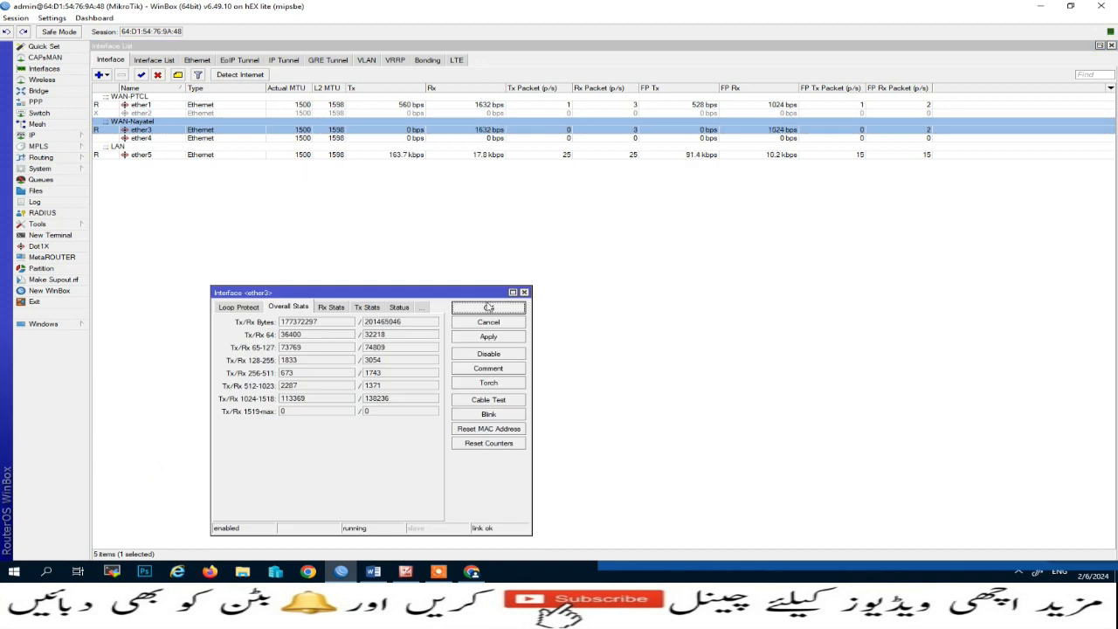
click(423, 307)
click(463, 415)
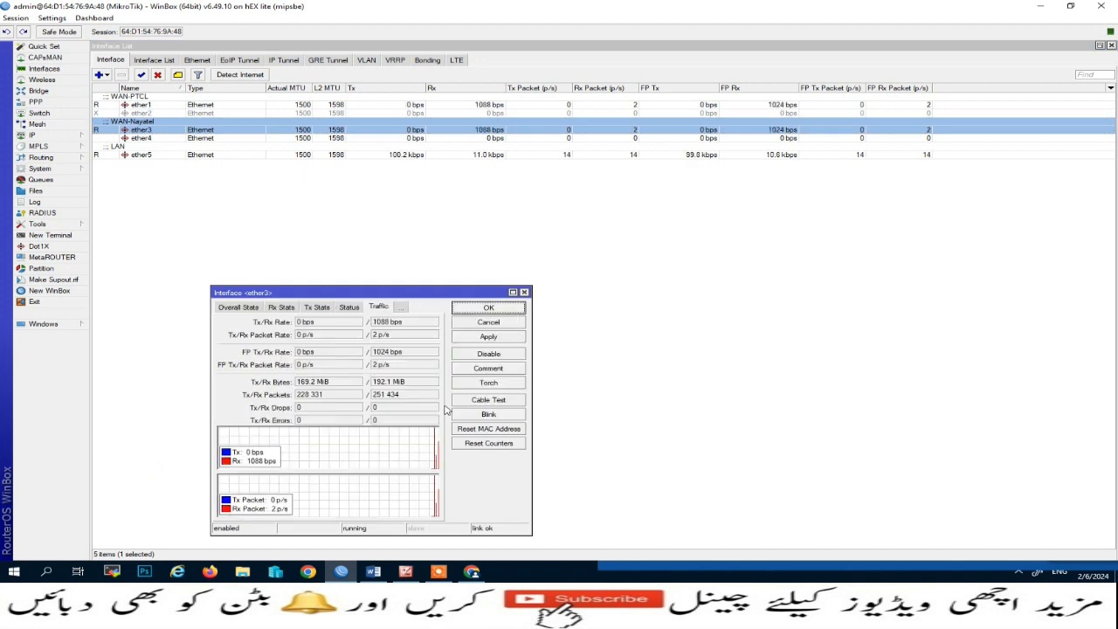
drag(323, 295, 474, 293)
Bring the ether1 window back to the front and line up the ether1 and ether3 traffic windows side by side.
click(48, 325)
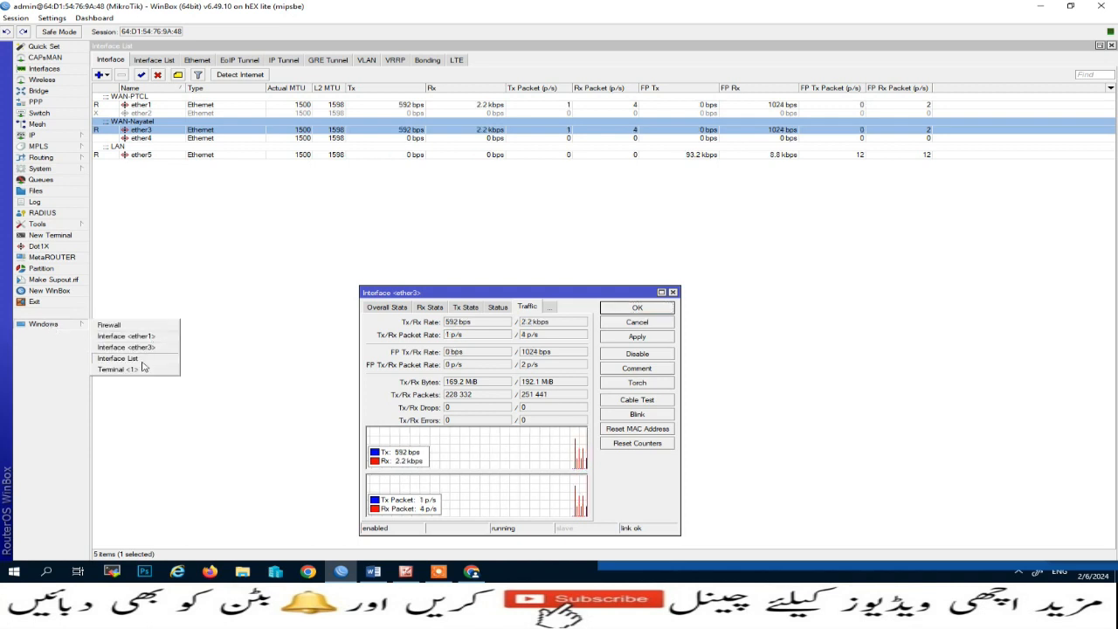
click(150, 348)
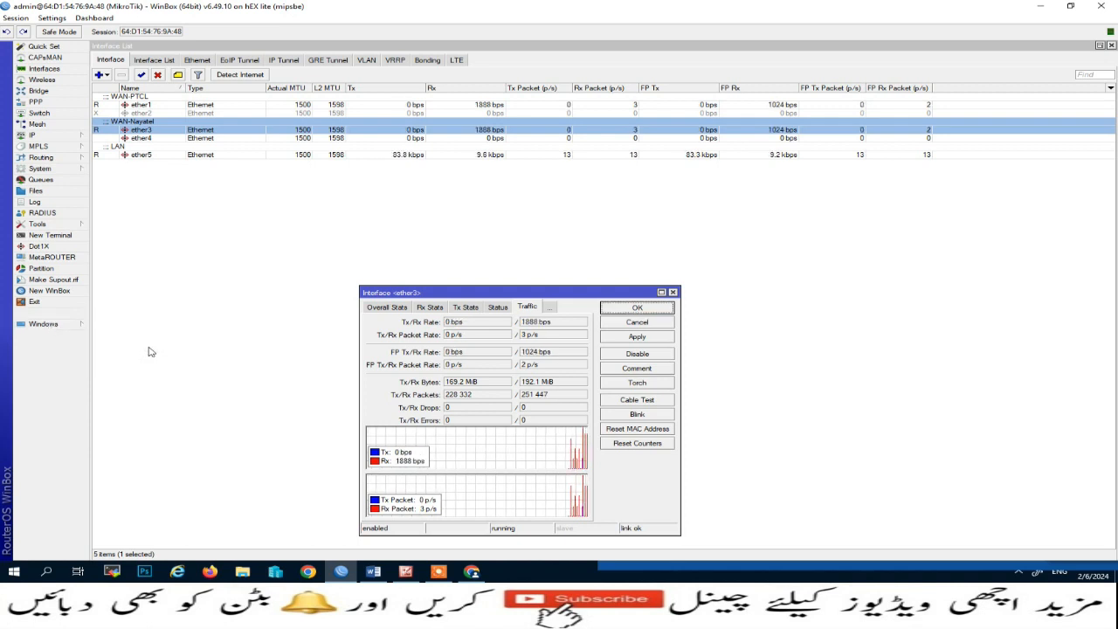
click(49, 325)
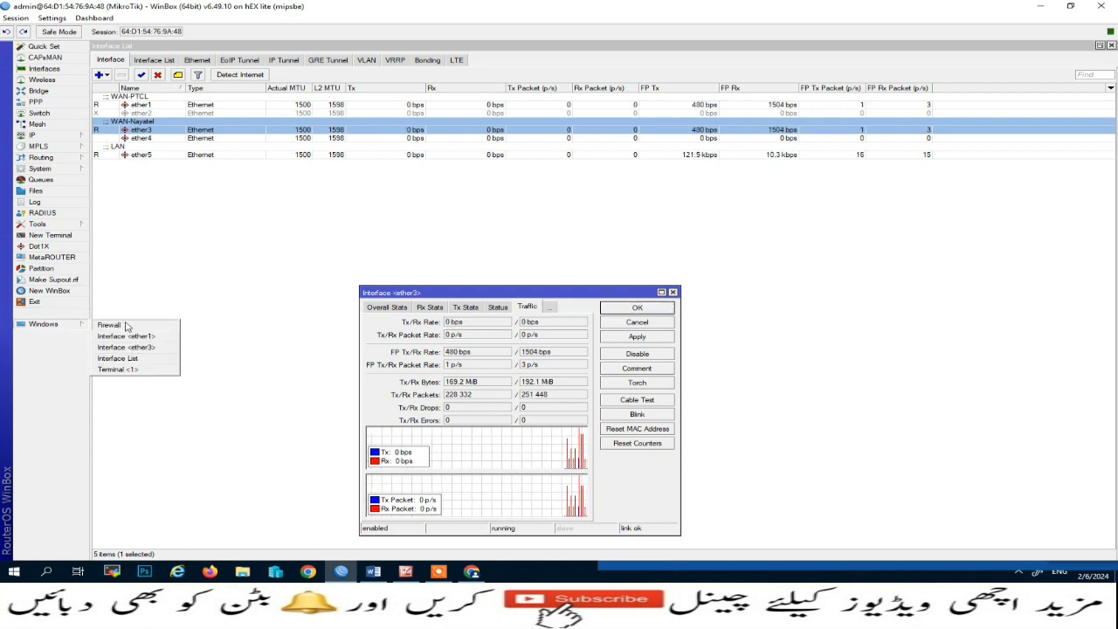
click(126, 336)
mouse_move(299, 295)
mouse_down()
mouse_move(299, 271)
mouse_move(299, 303)
mouse_up()
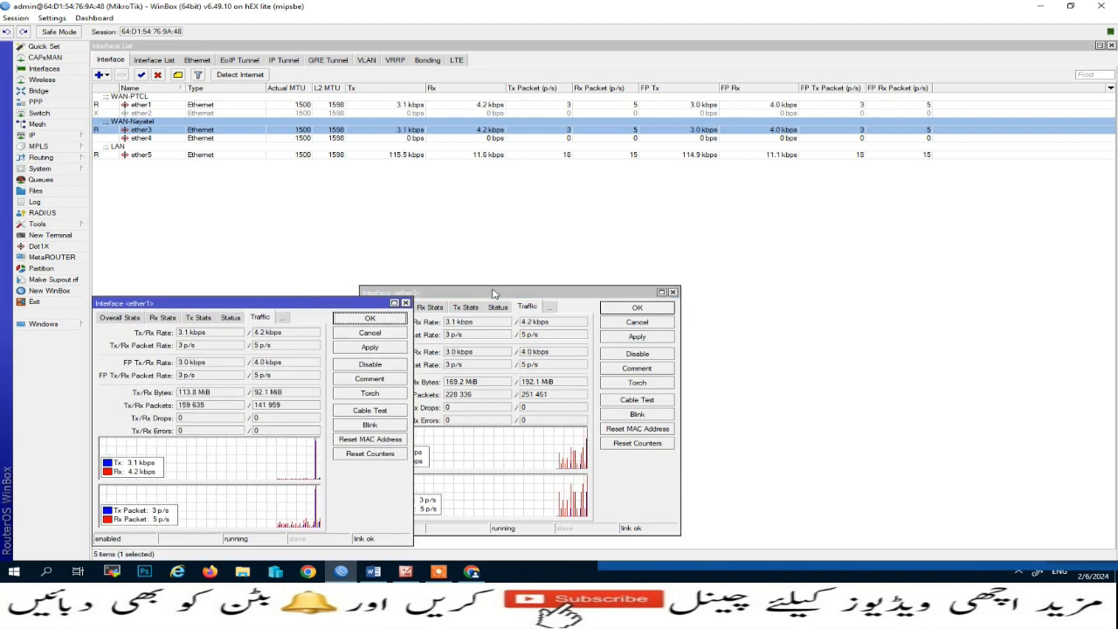
mouse_move(494, 293)
mouse_down()
mouse_move(518, 298)
mouse_move(489, 305)
mouse_up()
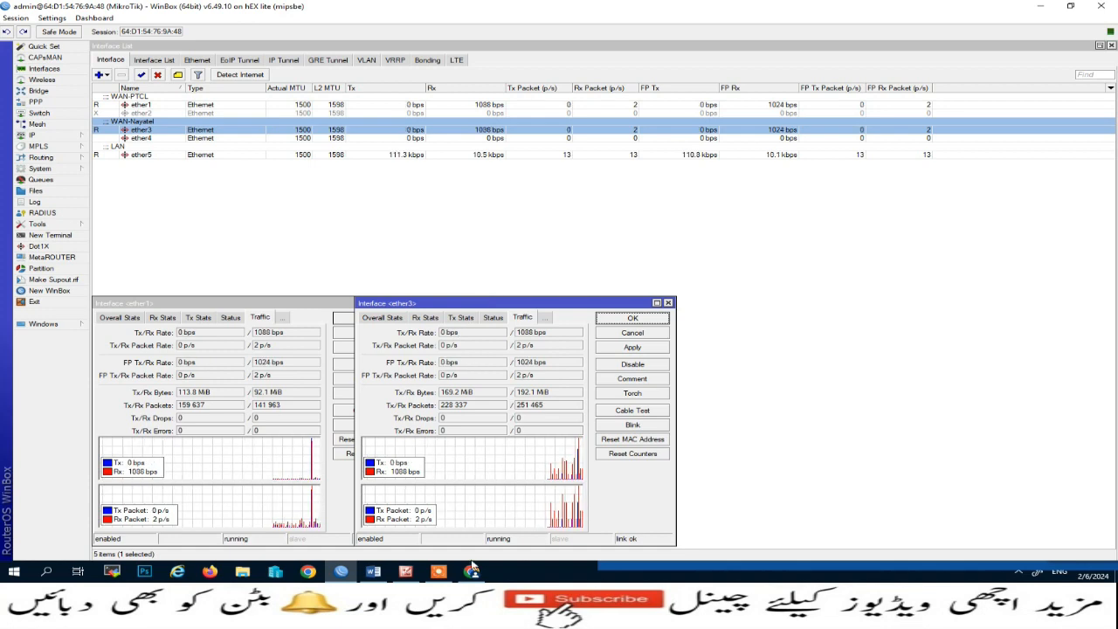
Switch to Chrome, search Google for "speed test by ookla" and open the Speedtest by Ookla site.
click(472, 569)
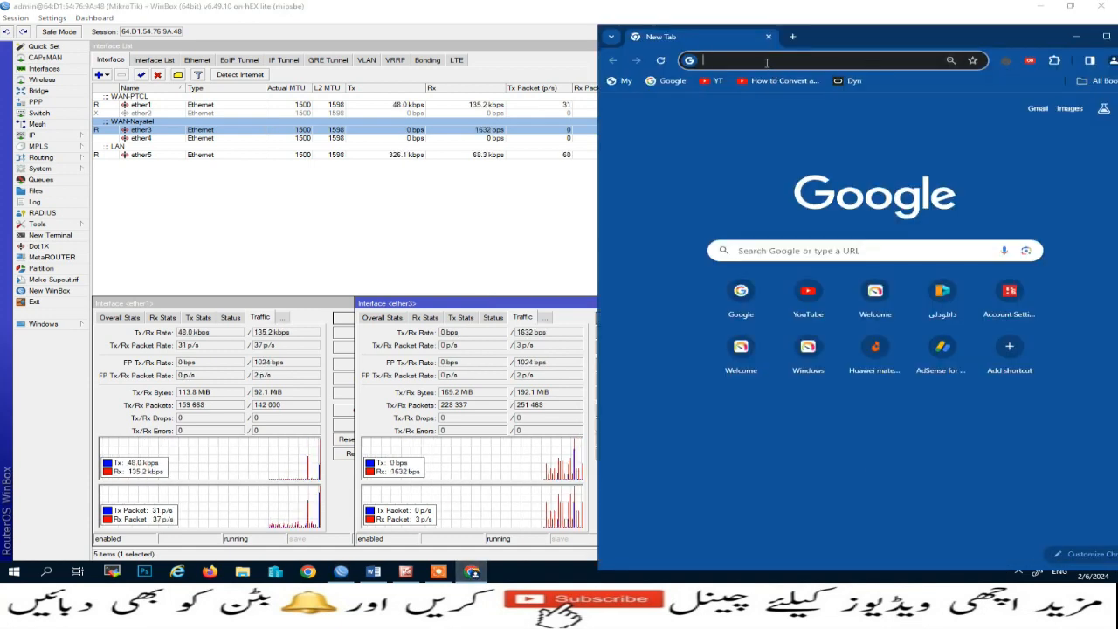
click(767, 61)
text(spee)
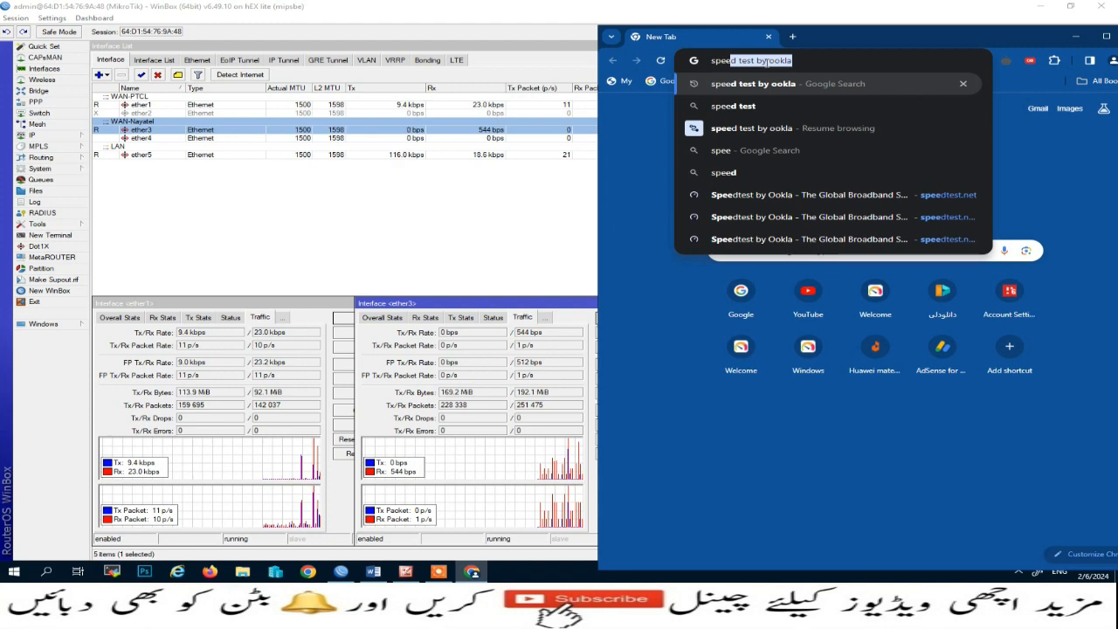
key(Return)
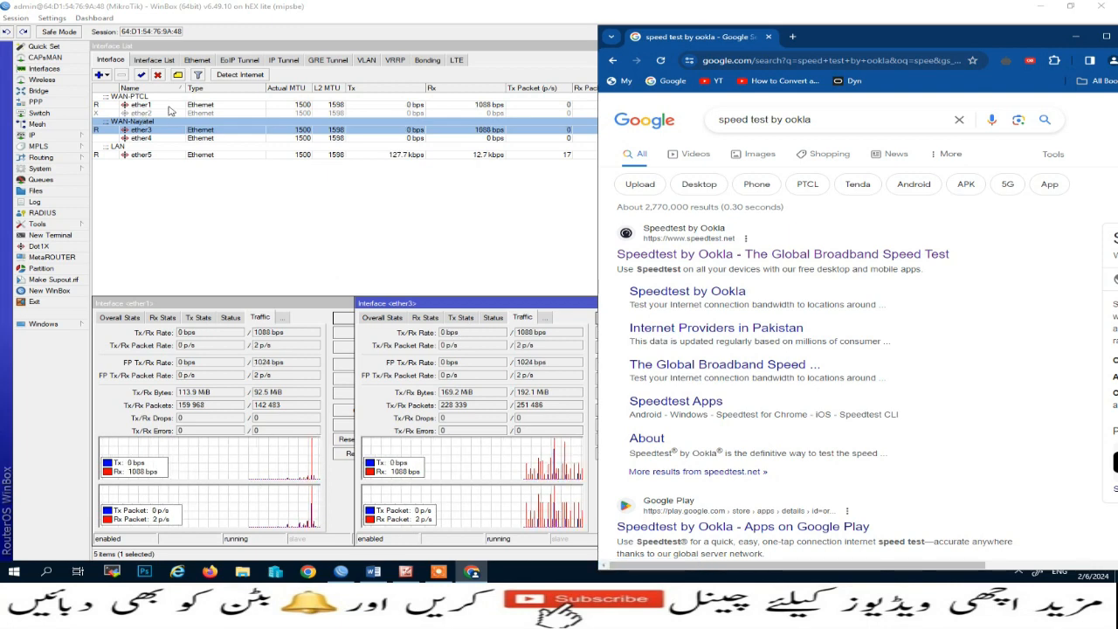
click(788, 256)
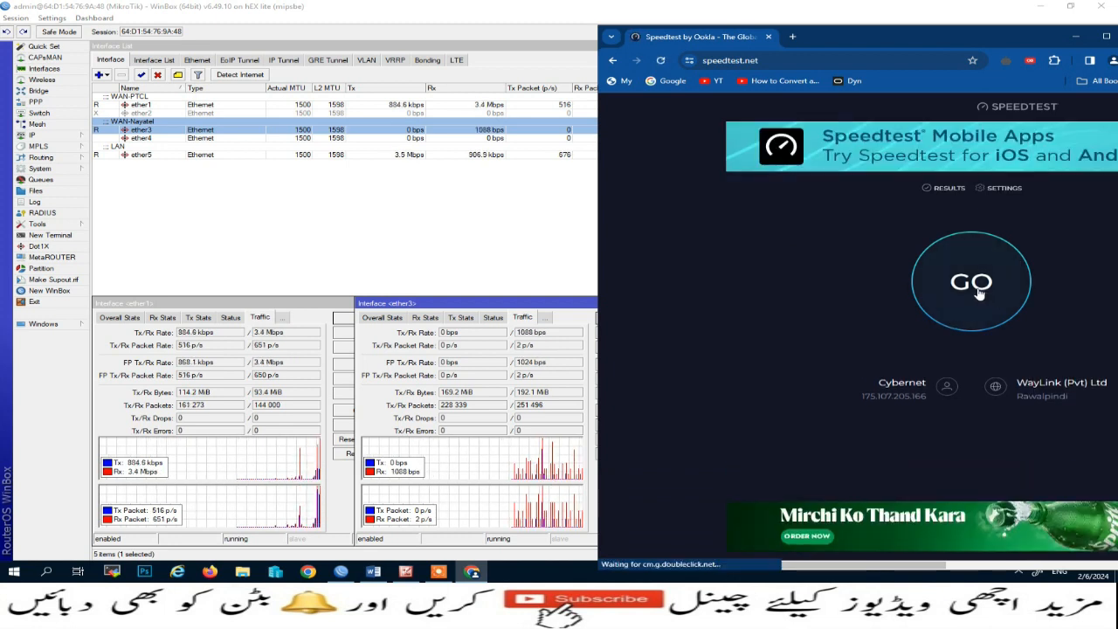
Run the speed test, watch the ether1 traffic graphs meanwhile, and return to the test result.
click(974, 288)
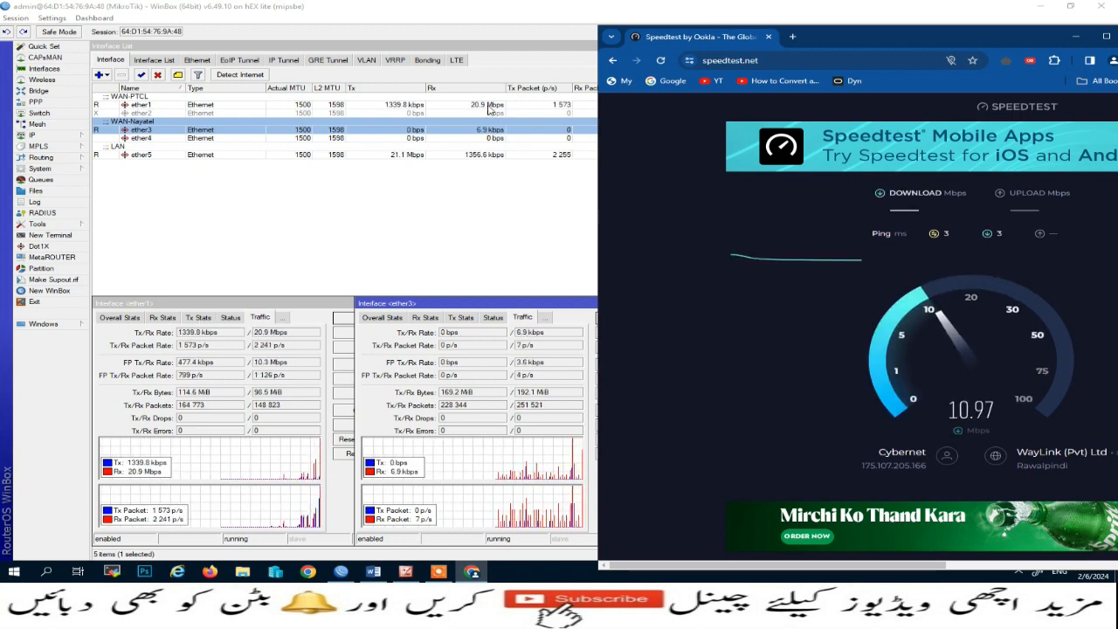
click(218, 308)
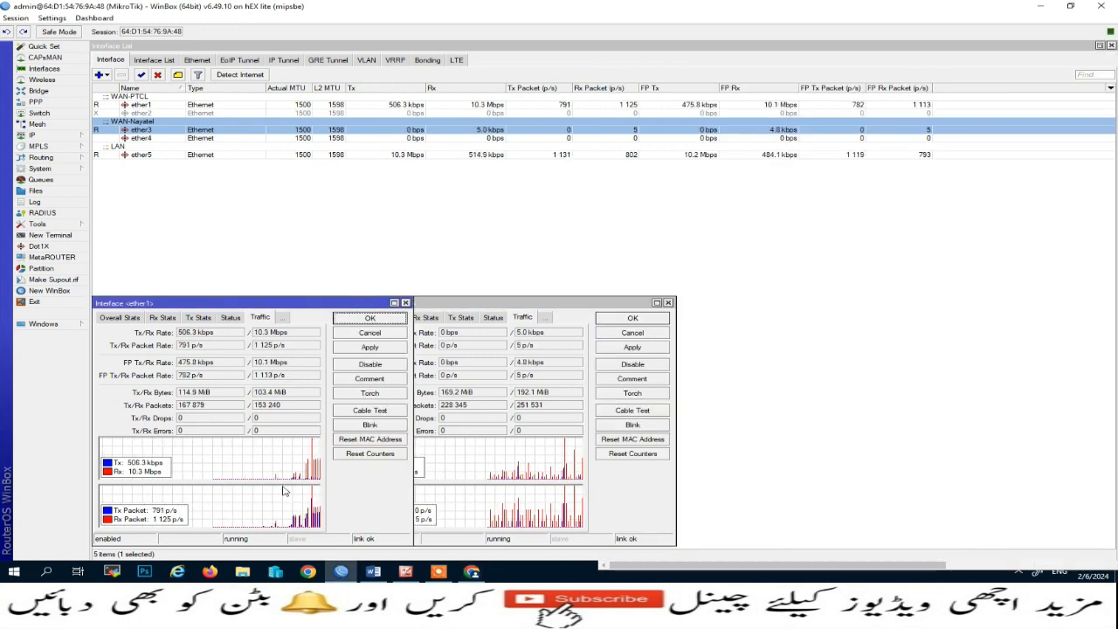
click(472, 571)
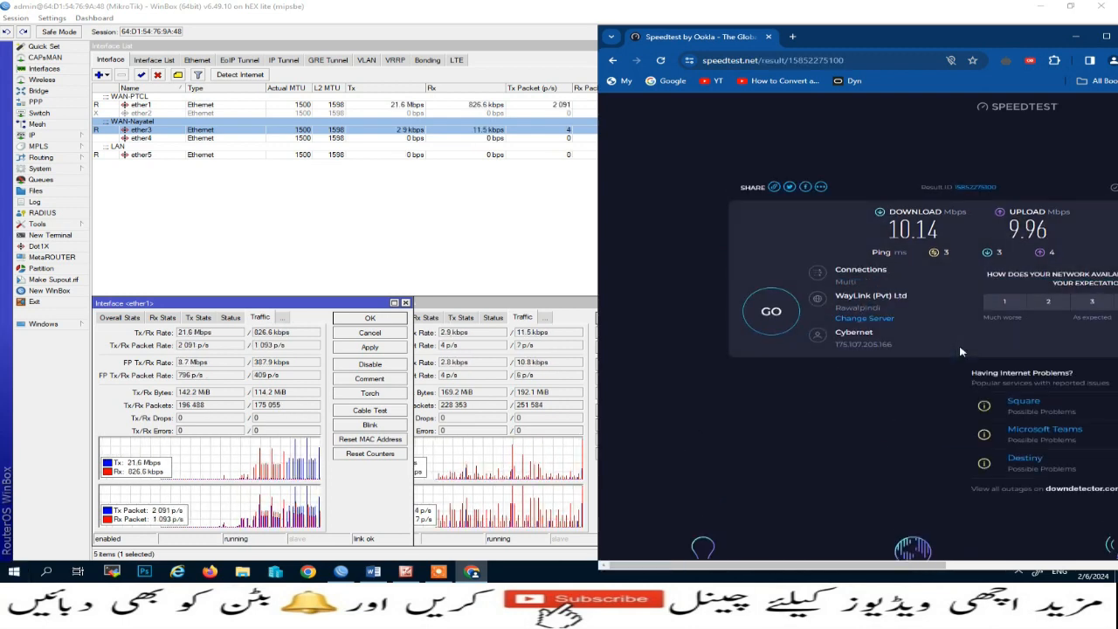
Reopen the computer's Network Connections by running ncpa.cpl.
right_click(14, 571)
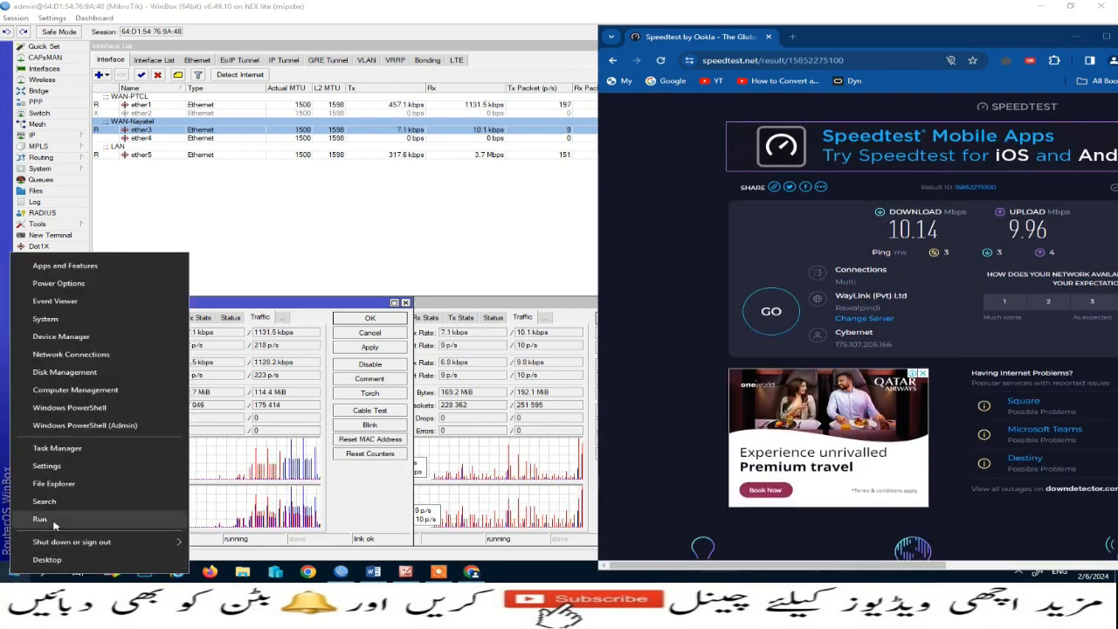
click(56, 517)
text(nc)
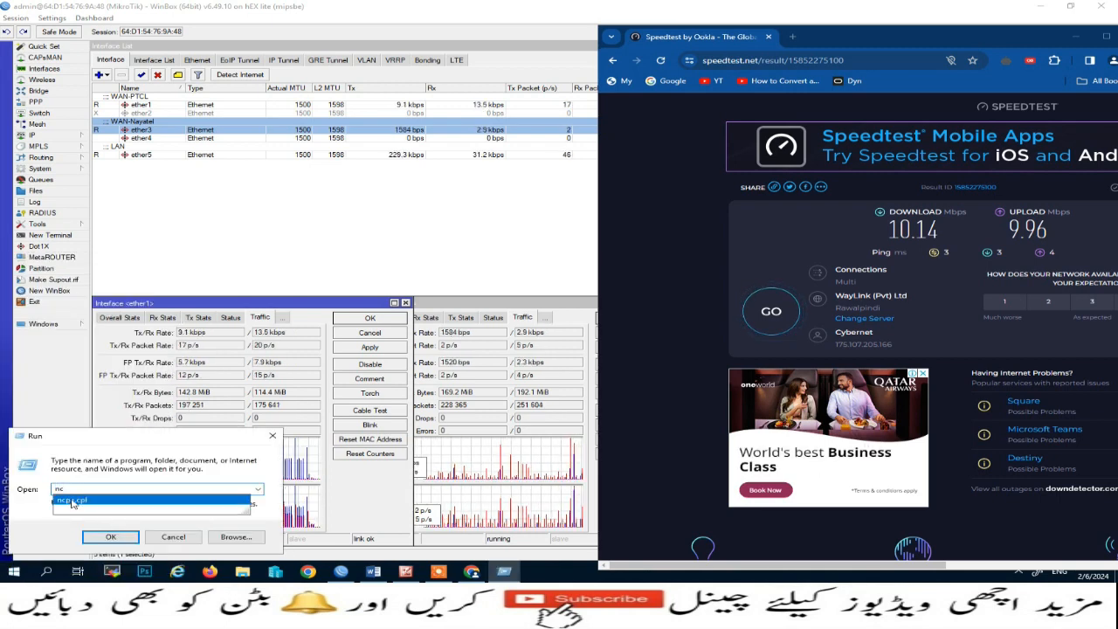
click(72, 502)
click(131, 538)
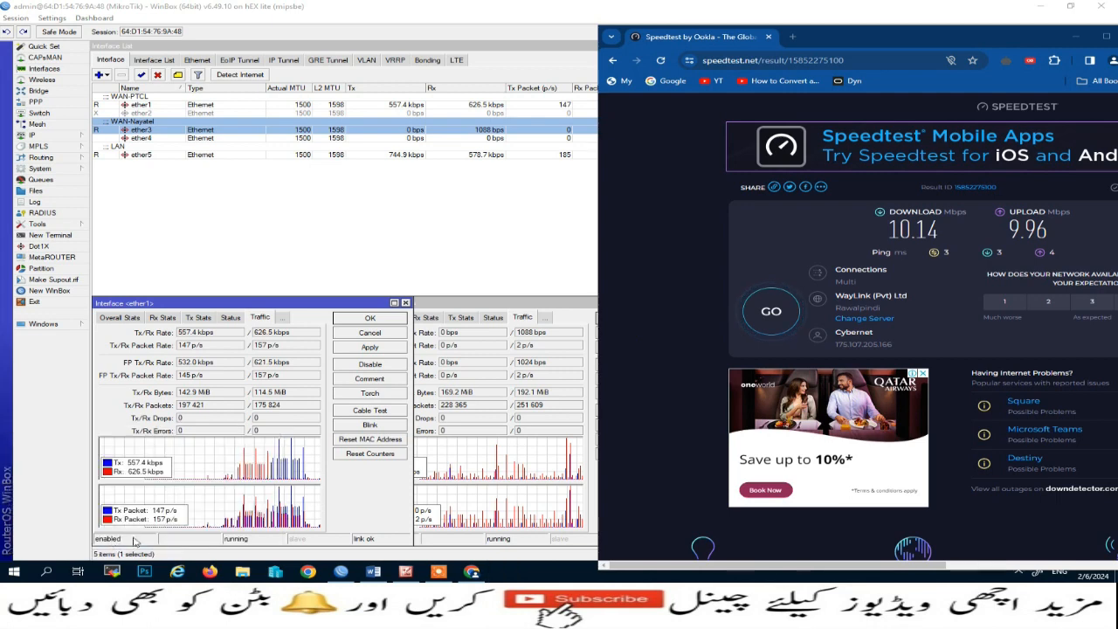
Set the HyperV-1 adapter's IPv4 address to 192.168.100.210, apply the change and close Network Connections.
double_click(336, 192)
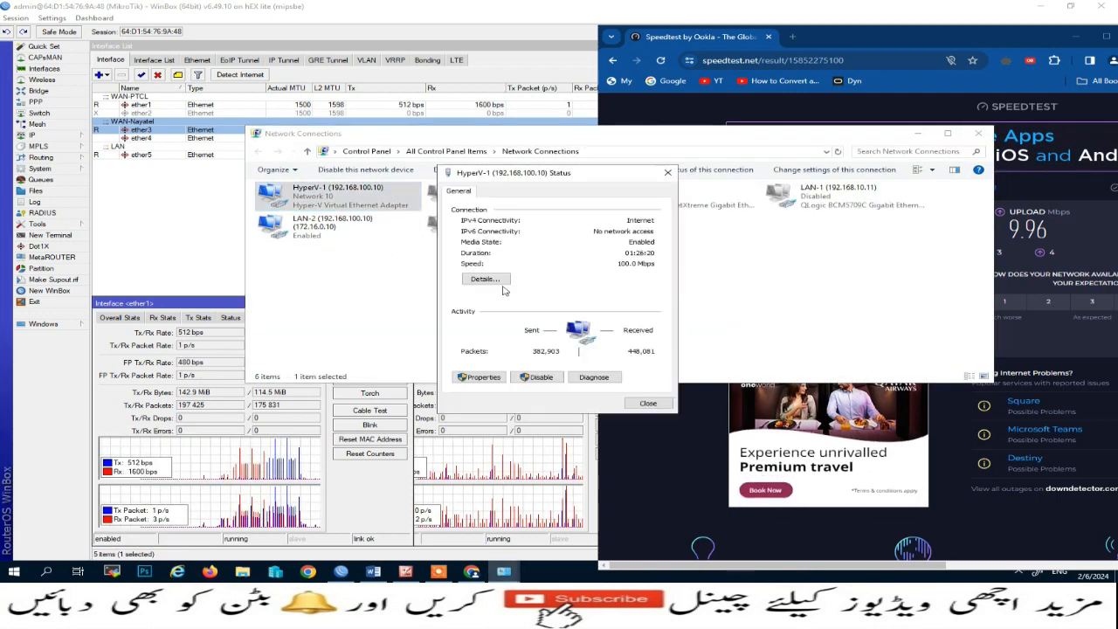
click(478, 376)
click(611, 311)
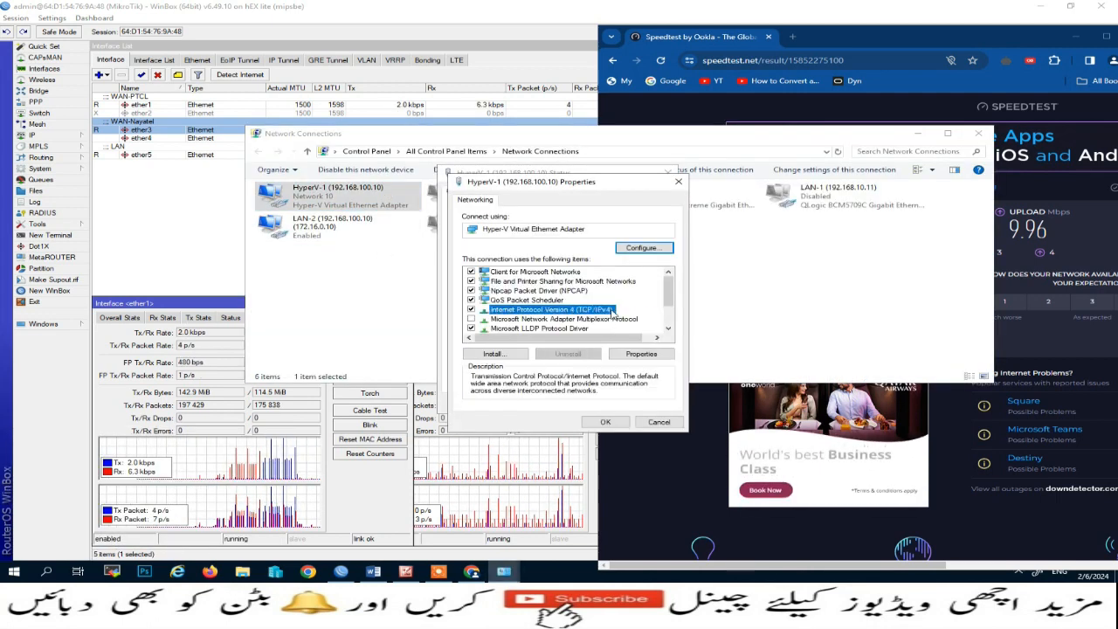
double_click(613, 312)
drag(678, 317, 687, 321)
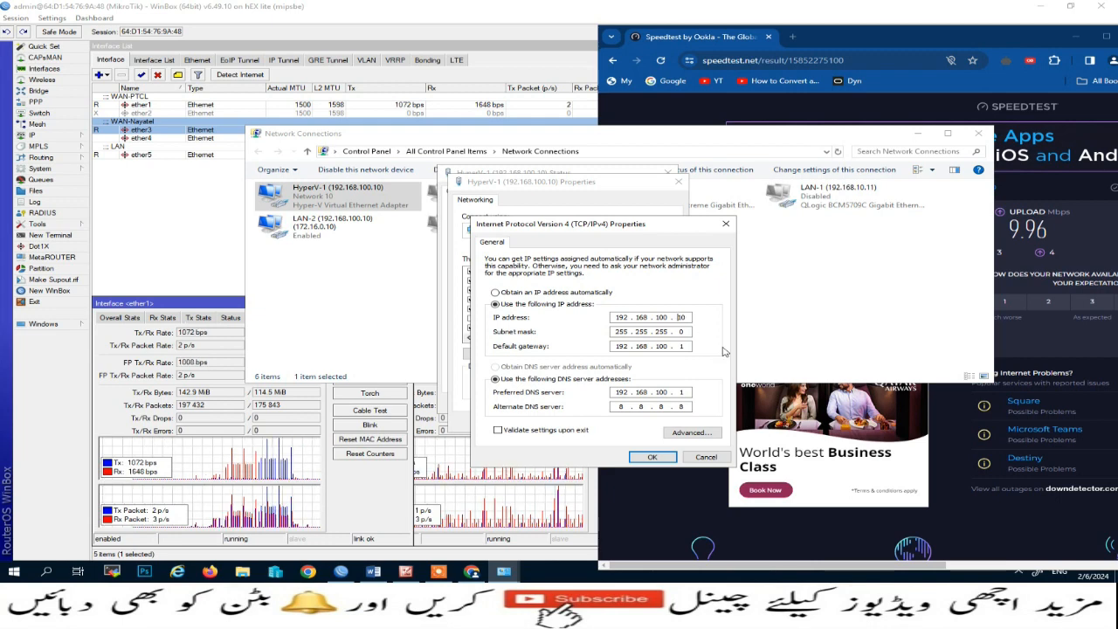
text(210)
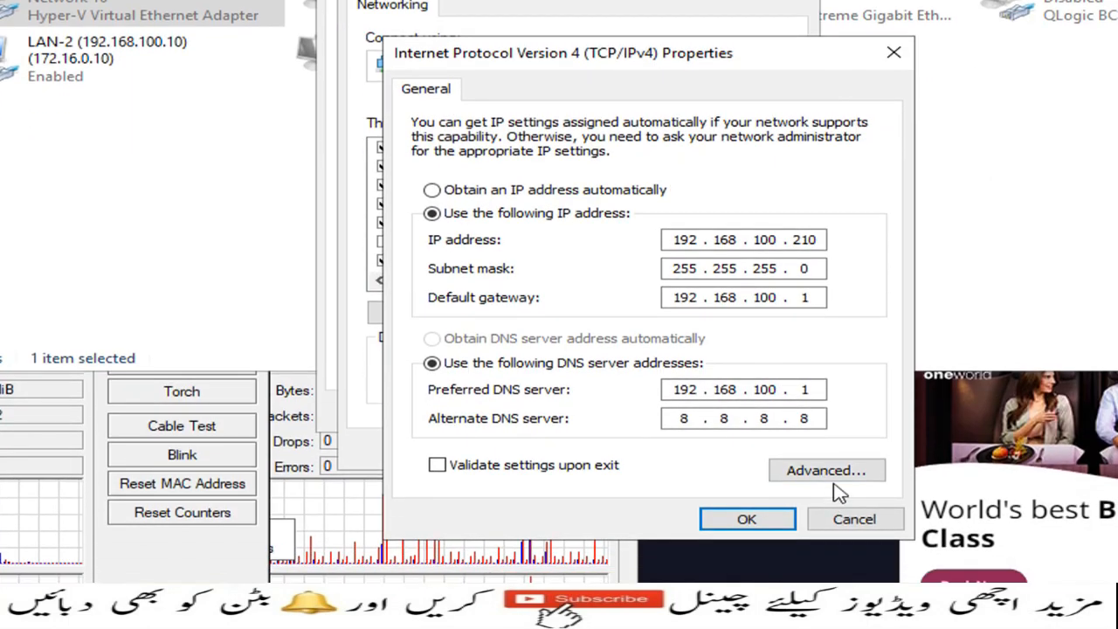
click(778, 516)
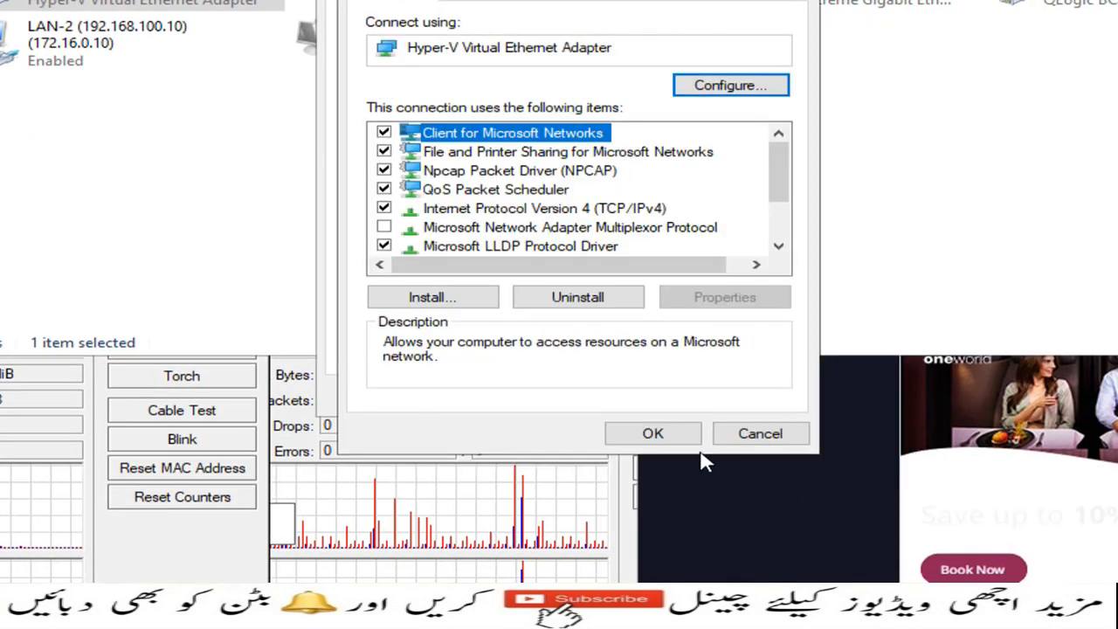
click(675, 432)
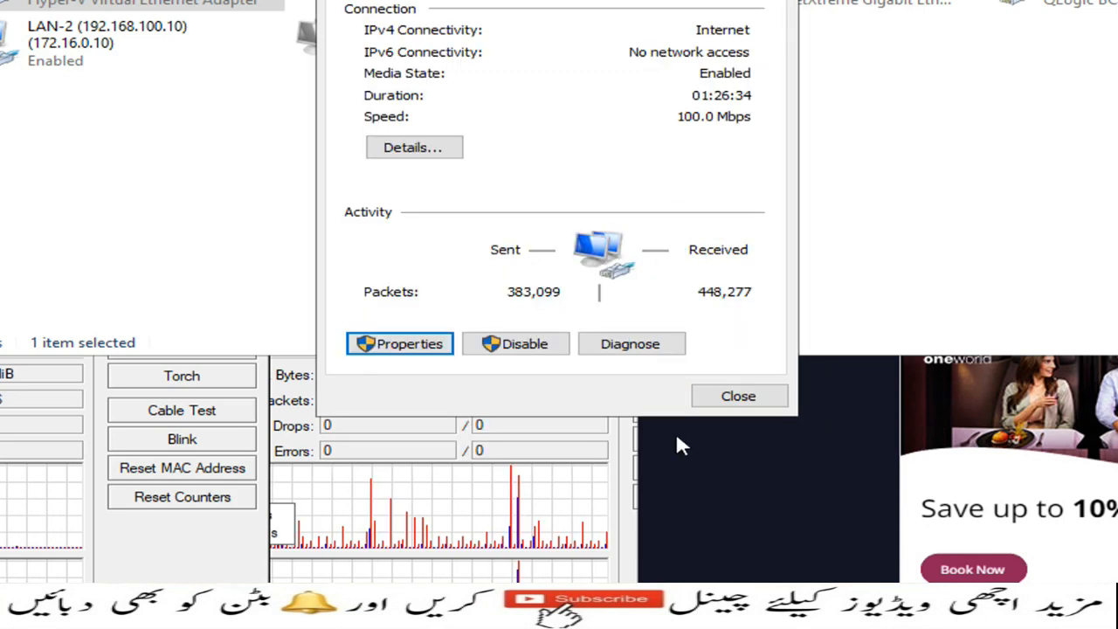
click(742, 401)
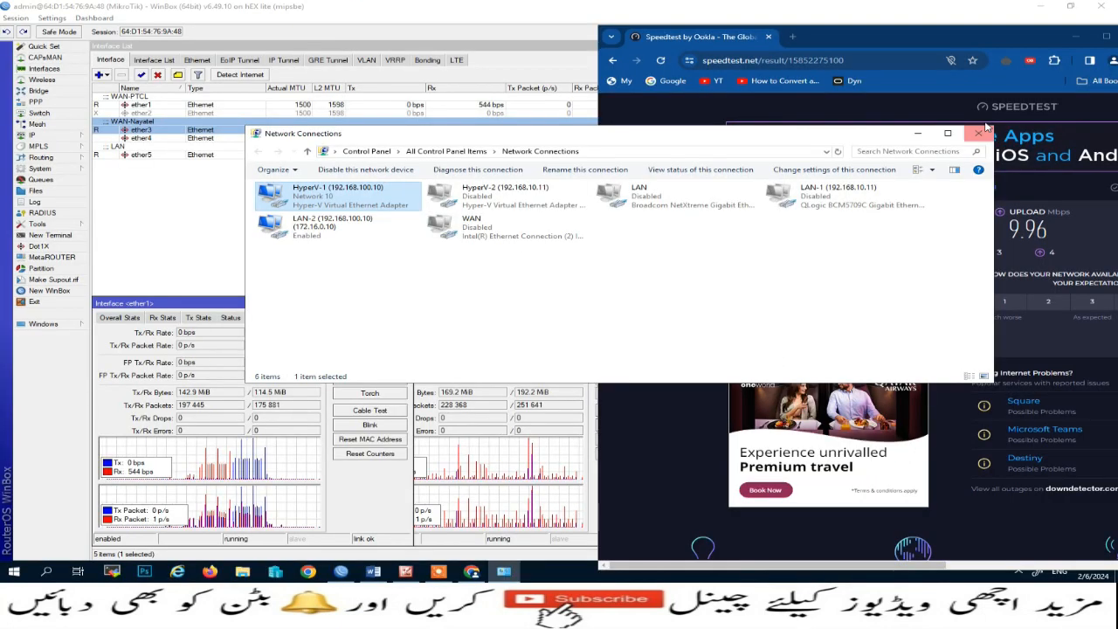
click(984, 129)
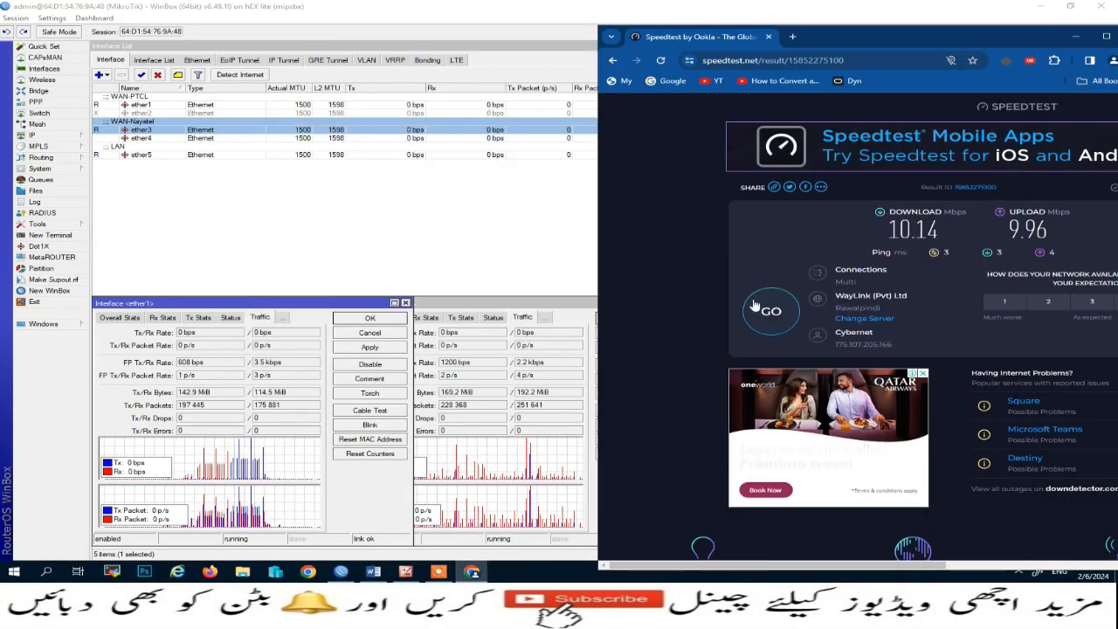
Reload the Speedtest page, bring the ether3 traffic window to the front and start a new speed test.
click(663, 62)
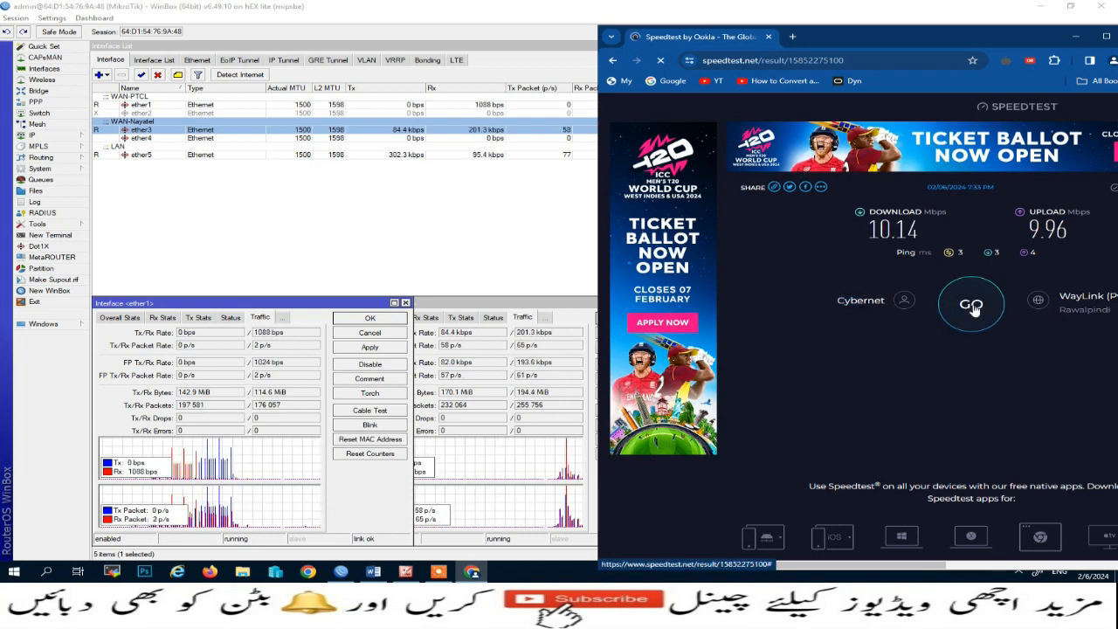
click(456, 307)
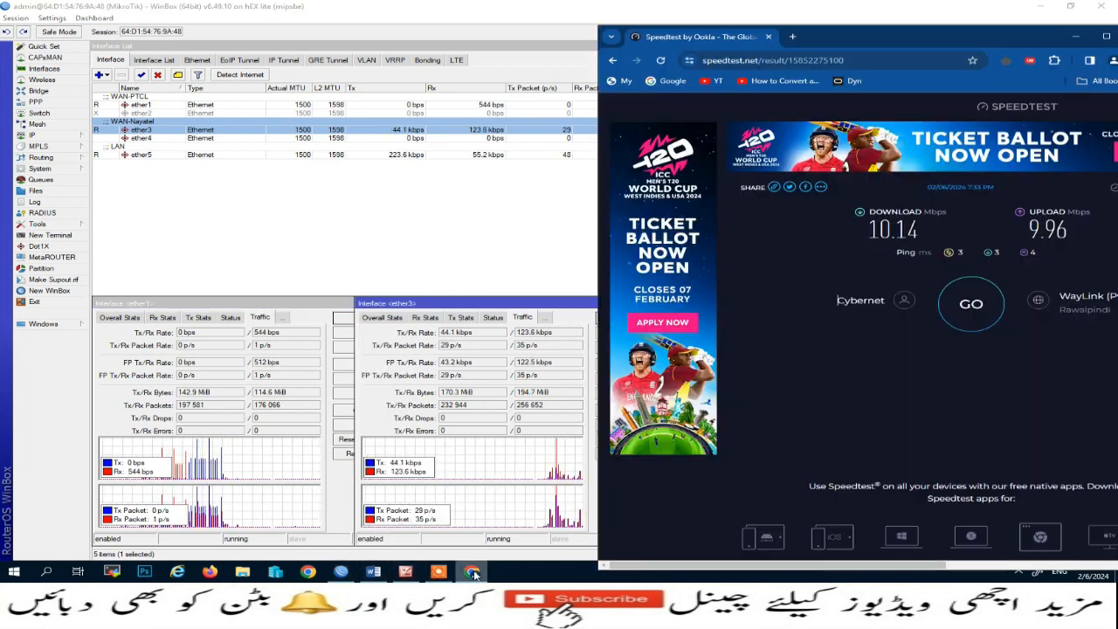
click(472, 571)
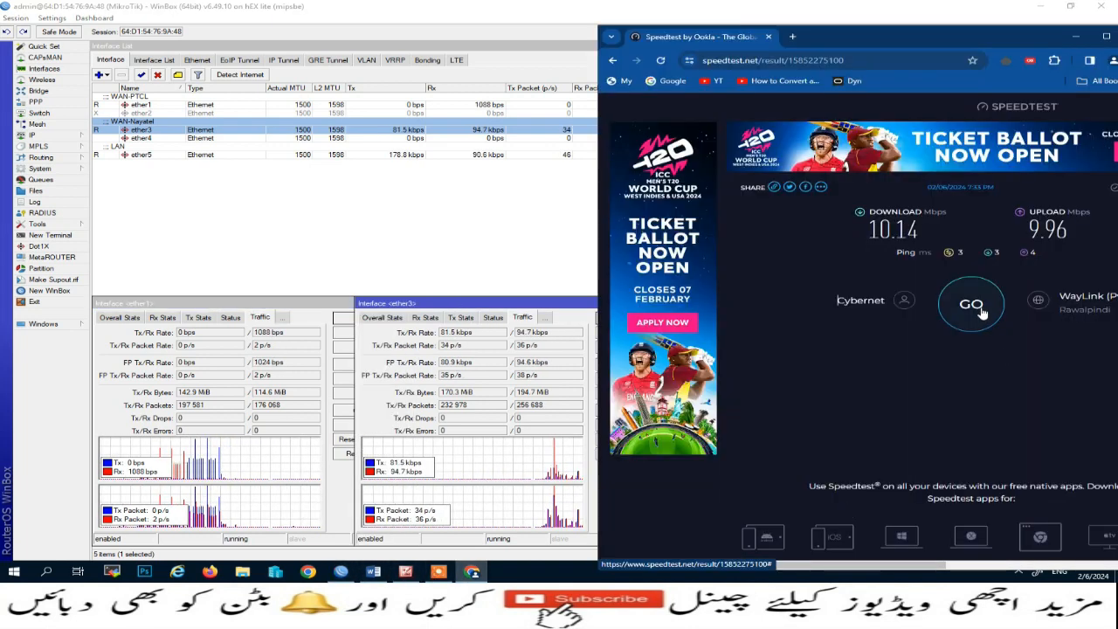
click(977, 307)
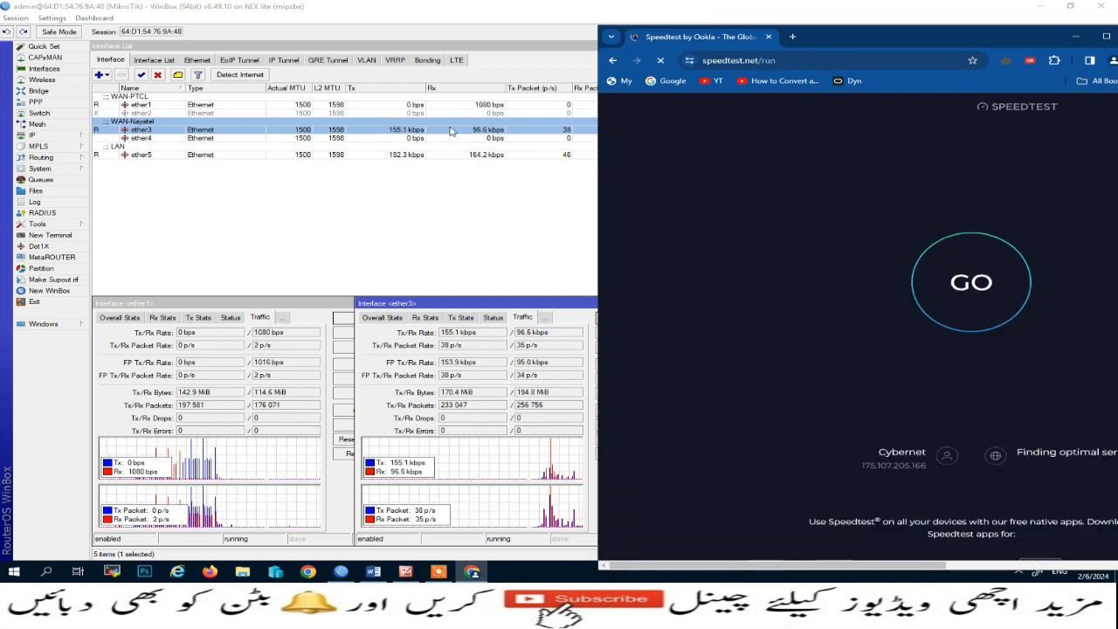